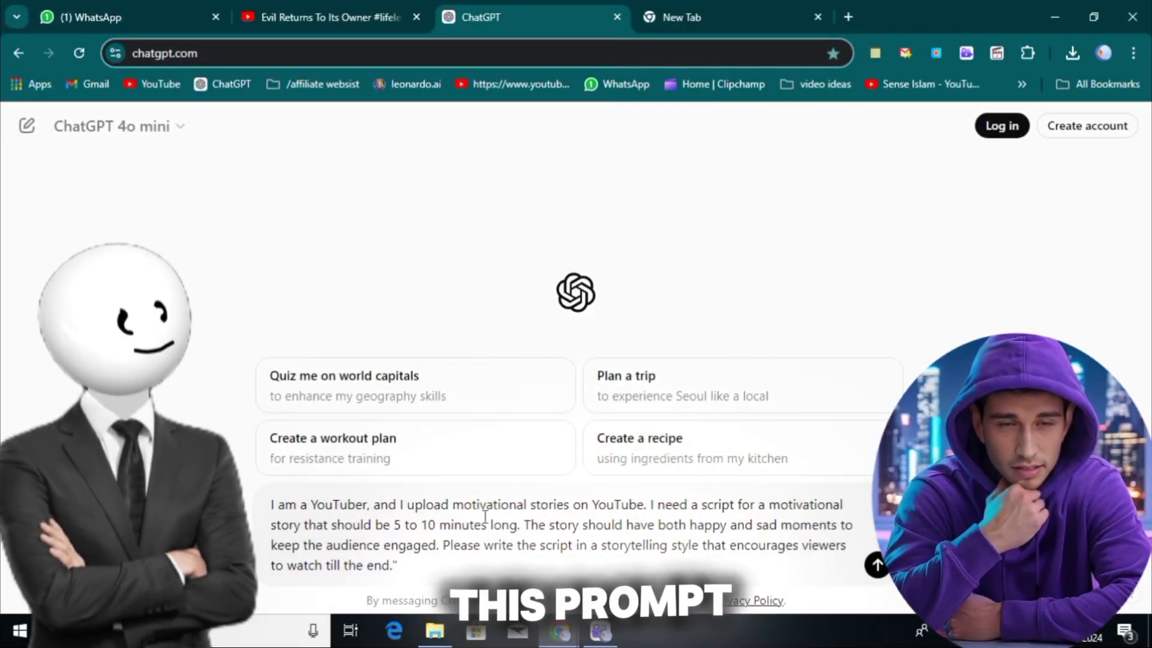
Send the 'Journey of a Thousand Steps' script request and scroll through the generated story
left_click(484, 517)
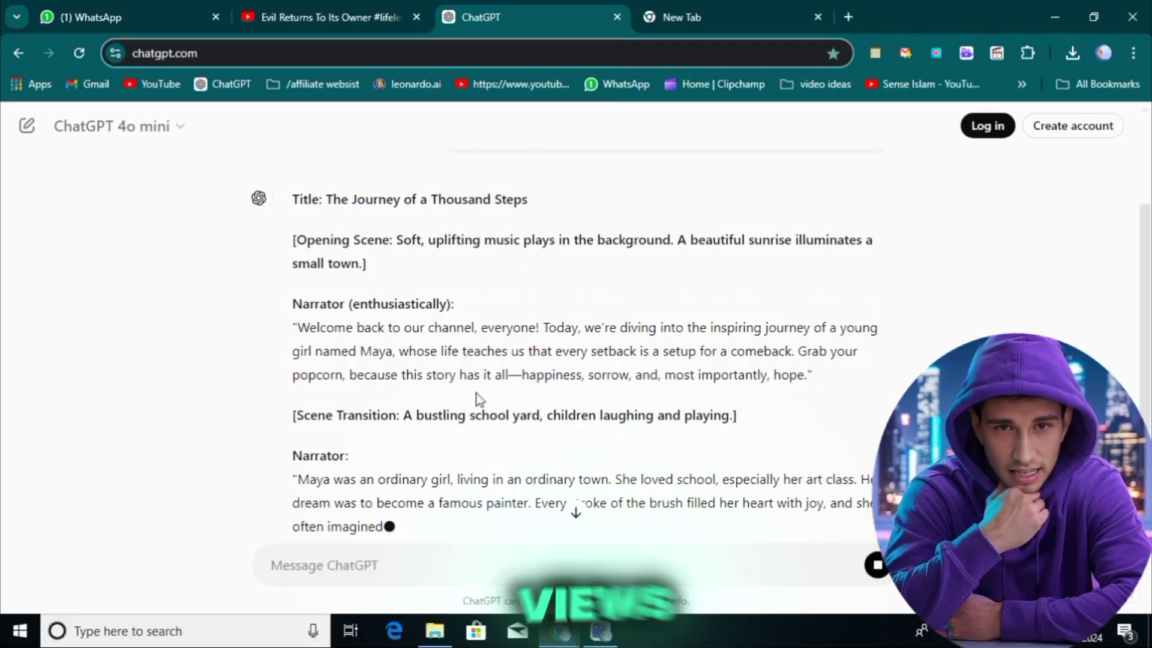
triple_click(529, 334)
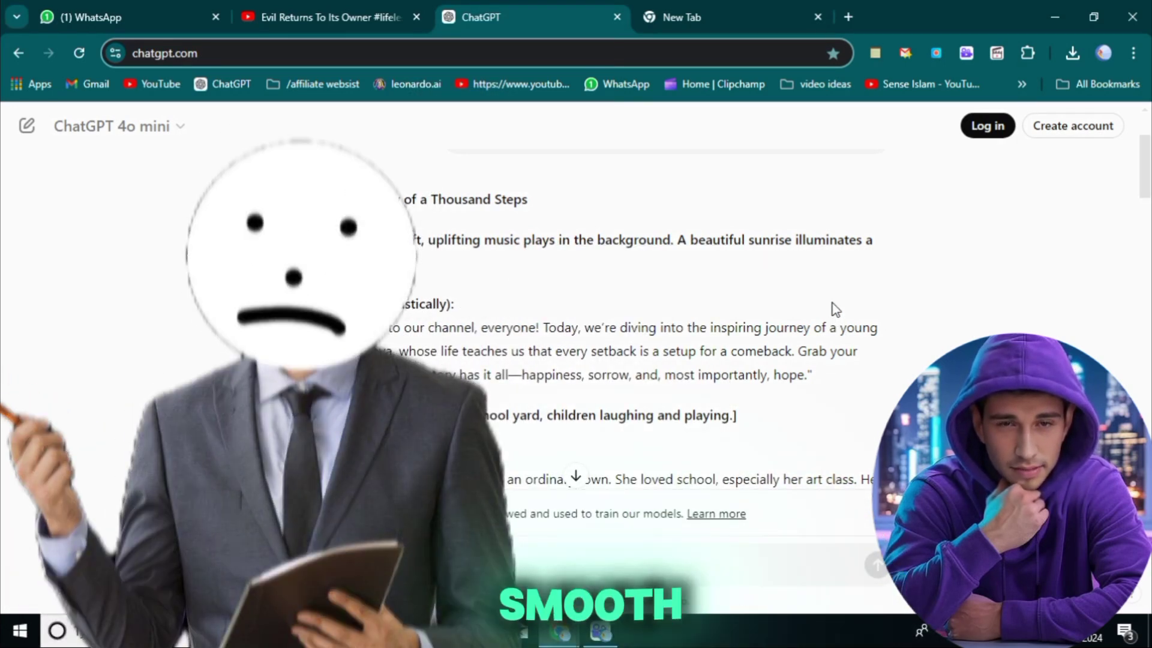
scroll(836, 310, "down", 1)
scroll(836, 310, "down", 1)
scroll(836, 310, "down", 1)
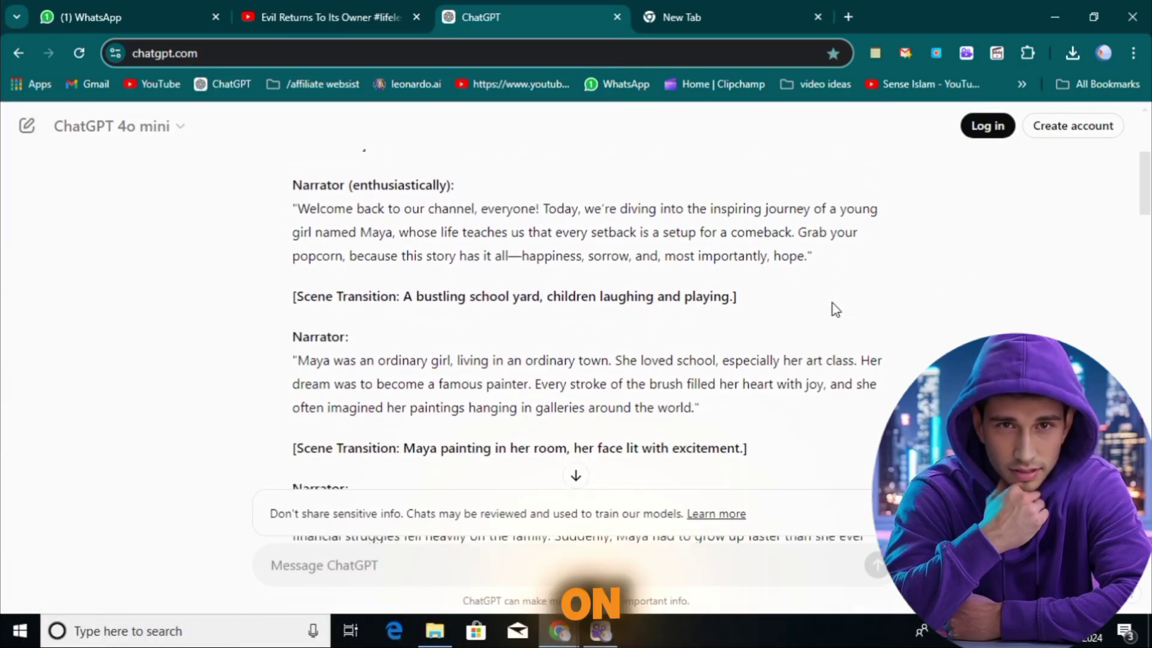
scroll(835, 310, "down", 4)
scroll(835, 310, "down", 5)
scroll(836, 310, "down", 5)
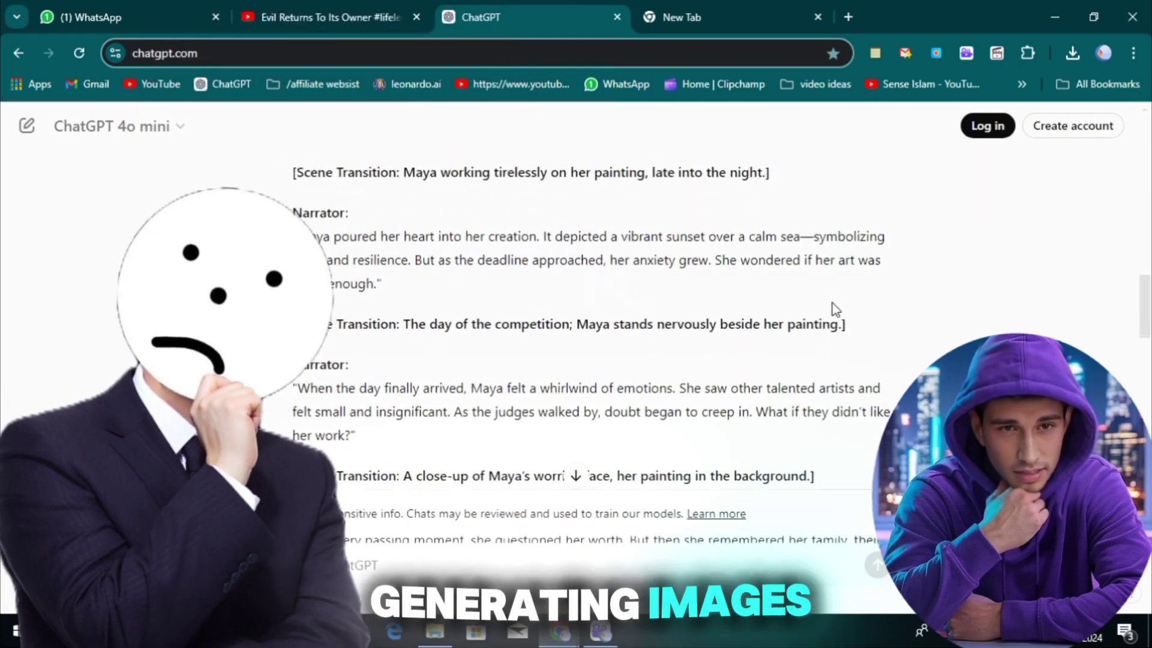
scroll(835, 311, "down", 1)
scroll(836, 310, "down", 5)
scroll(836, 310, "down", 5)
scroll(836, 310, "down", 2)
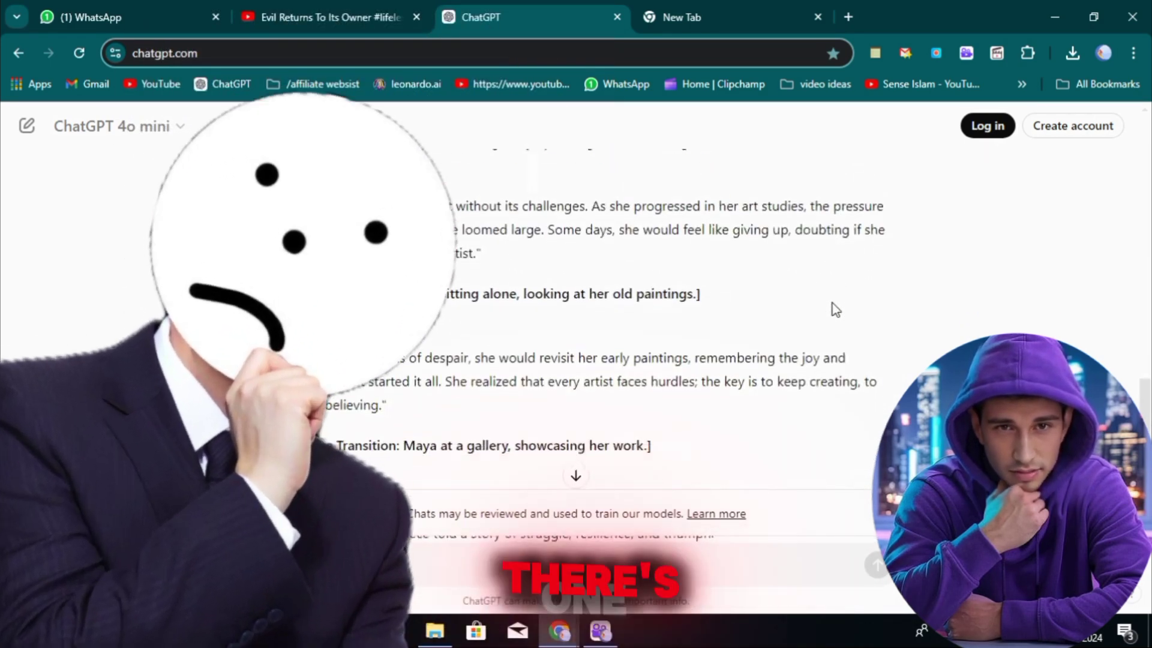
scroll(836, 310, "down", 1)
scroll(835, 310, "down", 5)
scroll(836, 310, "down", 1)
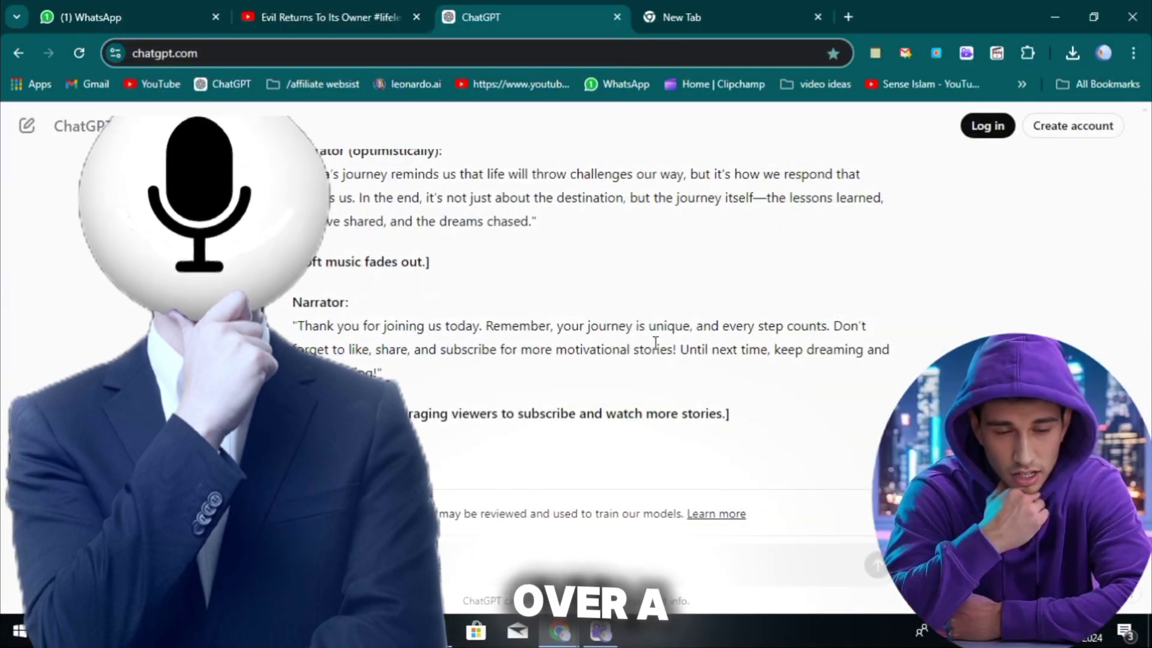
Select the closing 'Remember' narration paragraph, then clear the selection
double_click(505, 328)
triple_click(505, 328)
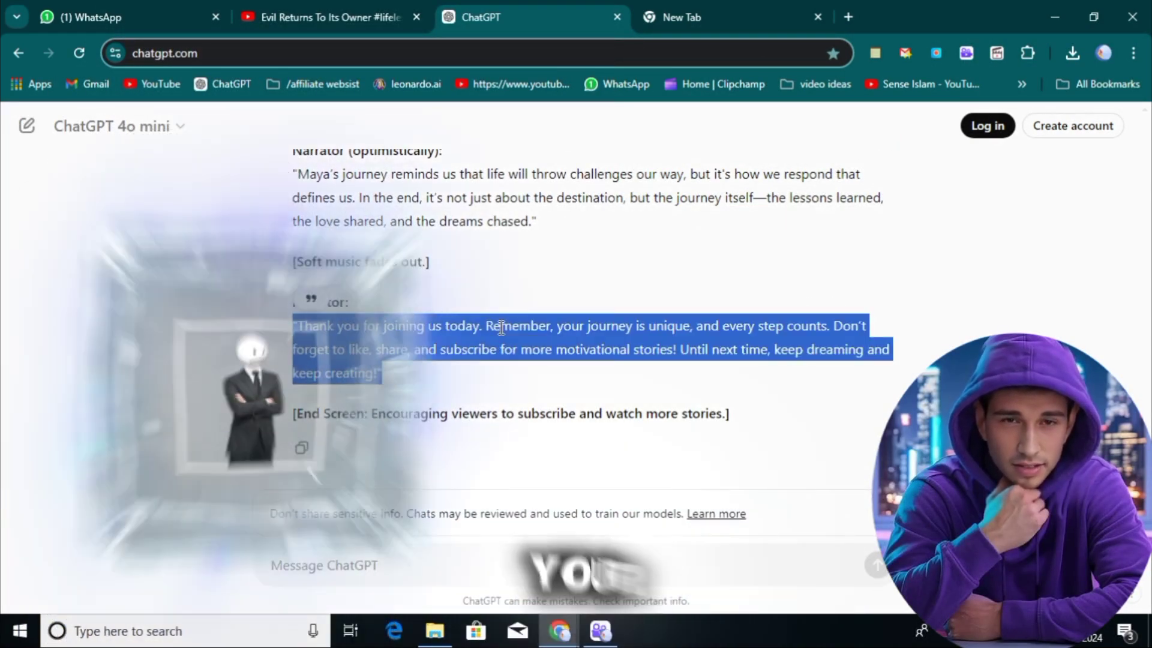
left_click(503, 328)
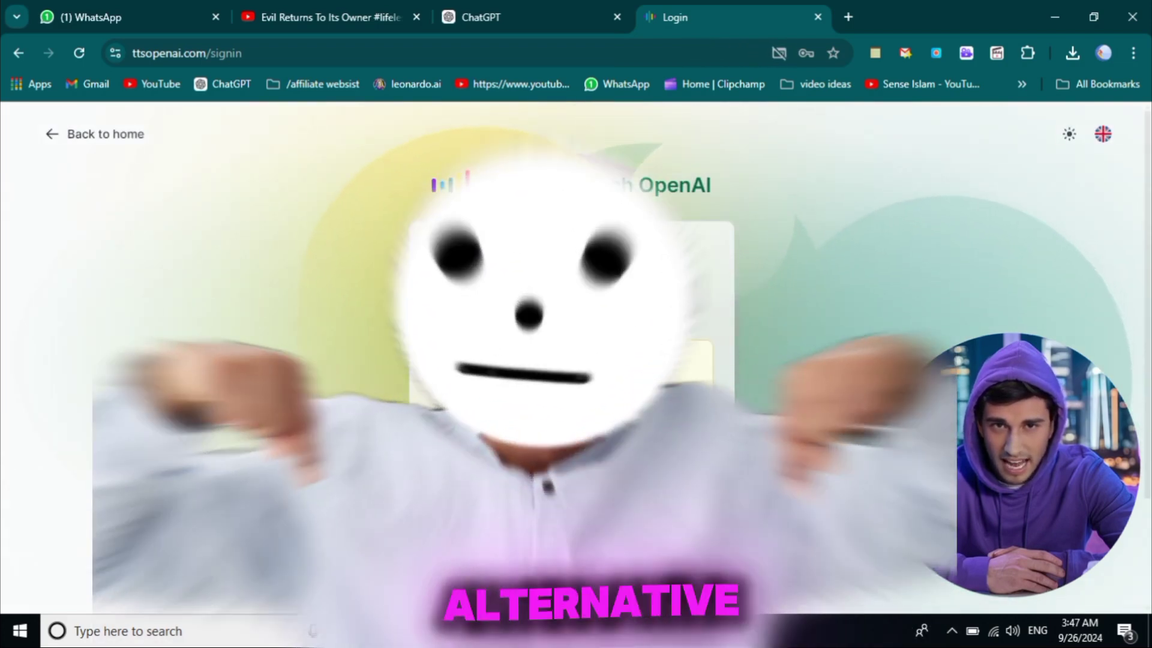
Sign in to Text To Speech OpenAI with the Google account and dismiss the full-page ad
scroll(556, 552, "down", 2)
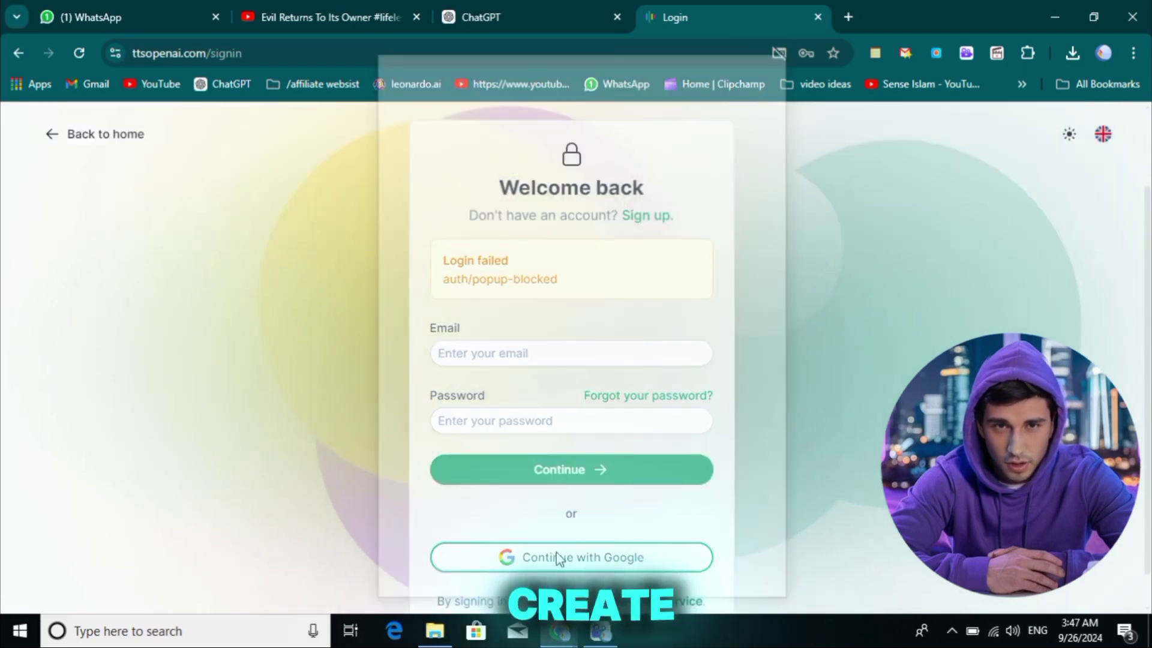
left_click(557, 558)
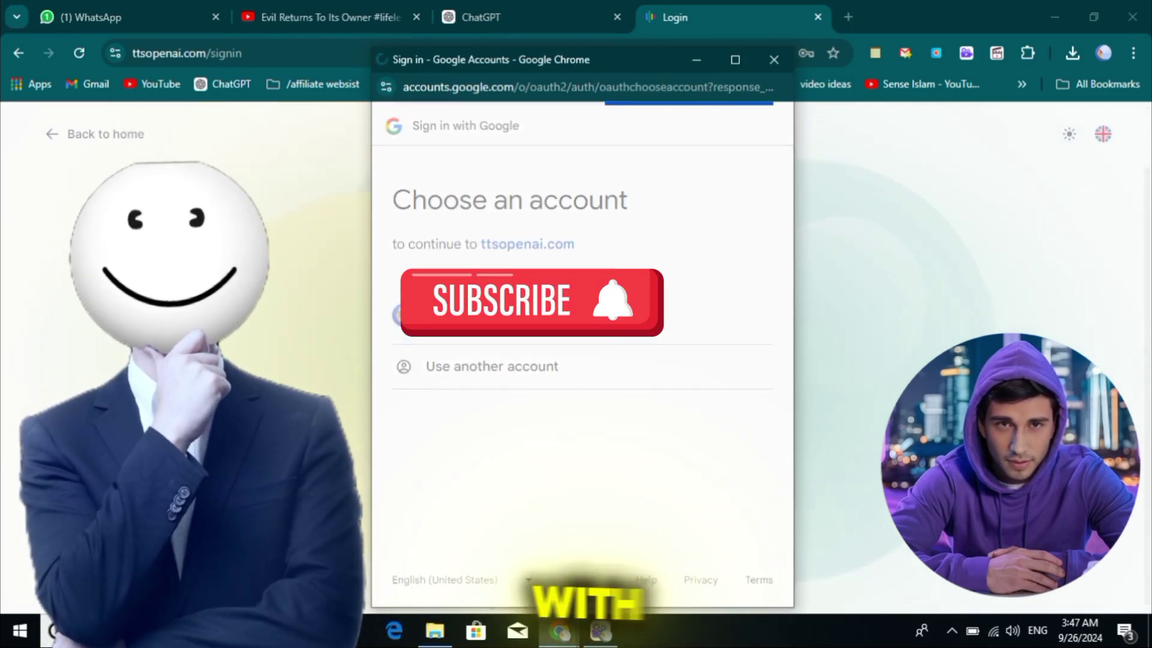
left_click(564, 318)
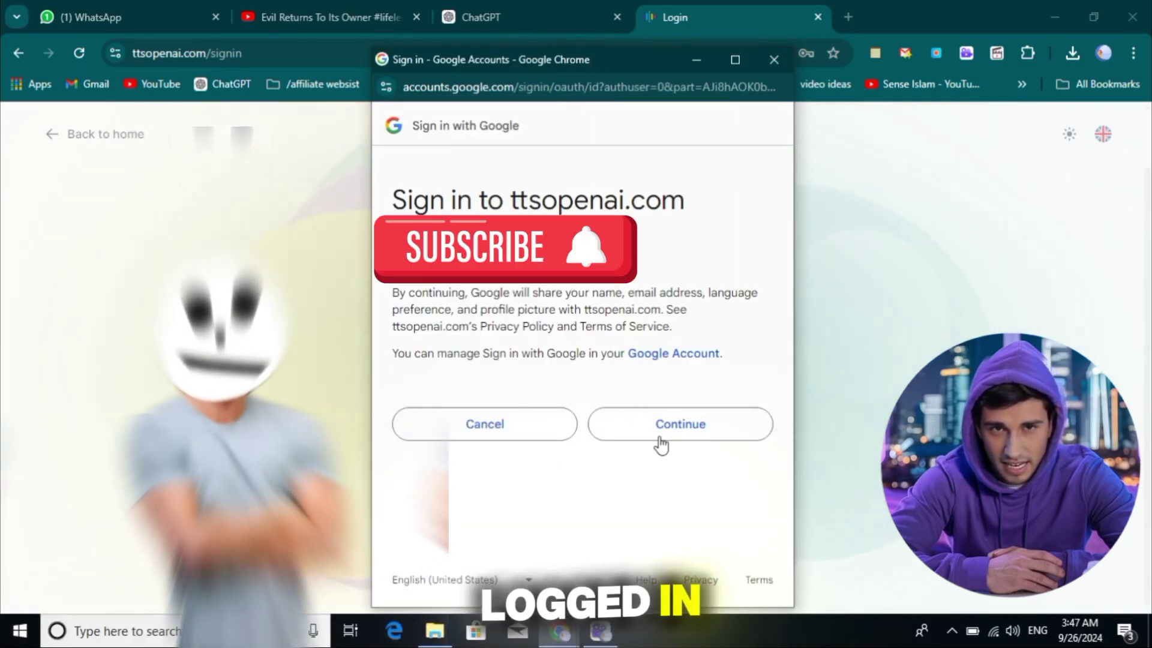
left_click(660, 441)
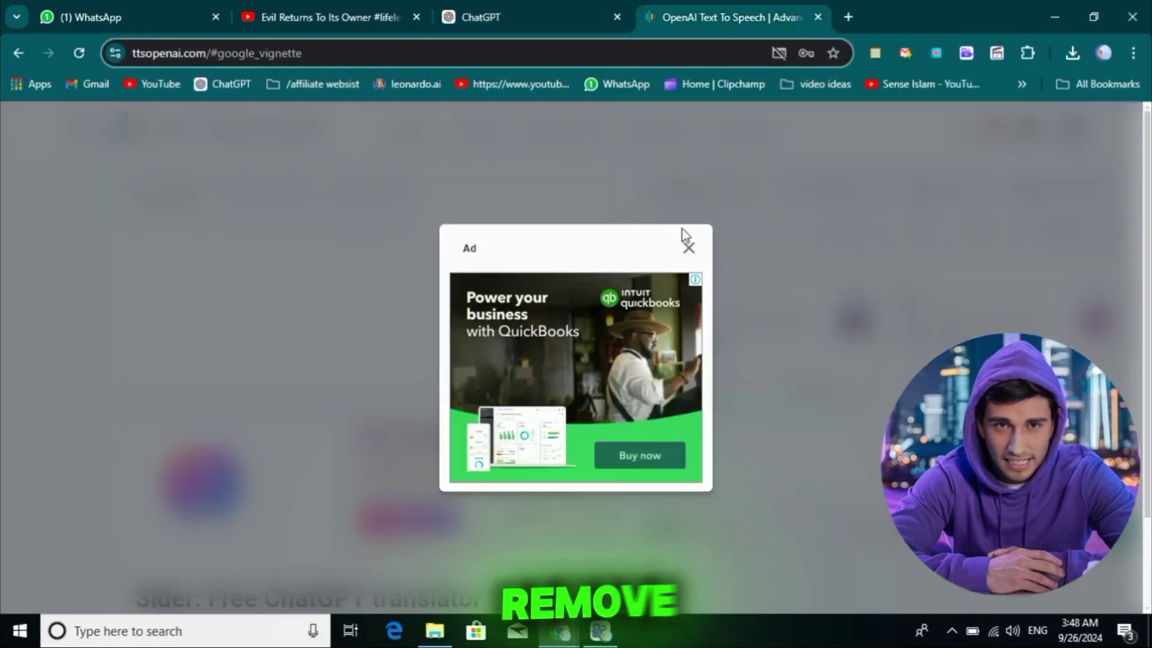
left_click(688, 246)
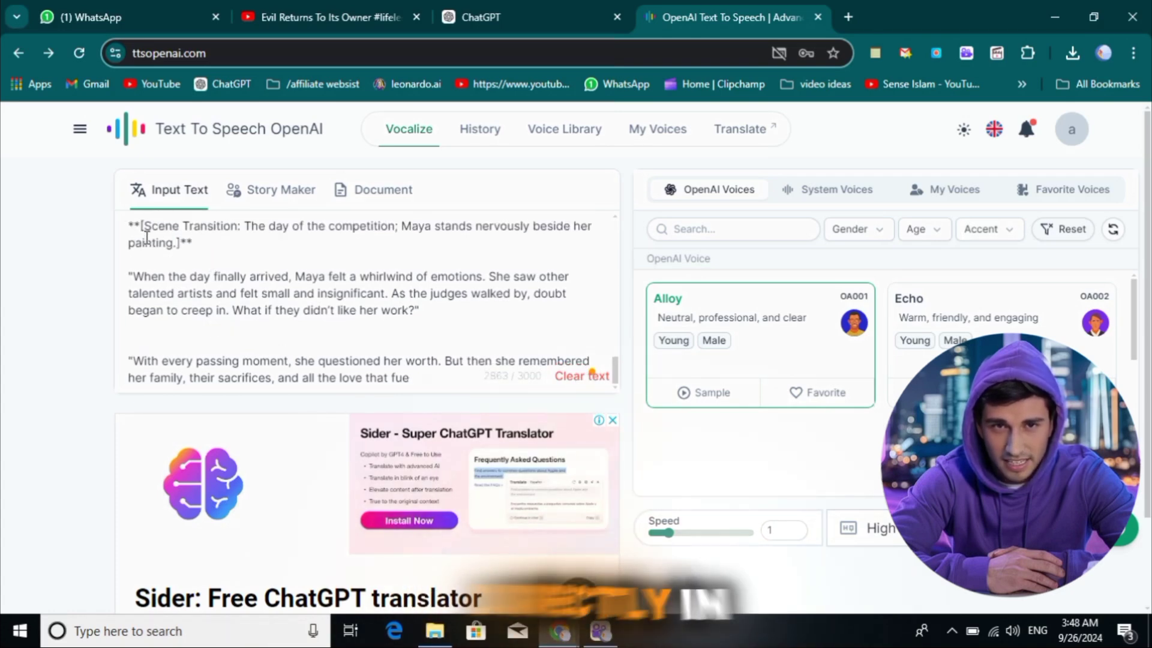
Delete the Opening Scene paragraph, stage directions and Scene Transition lines from the script
scroll(613, 270, "up", 15)
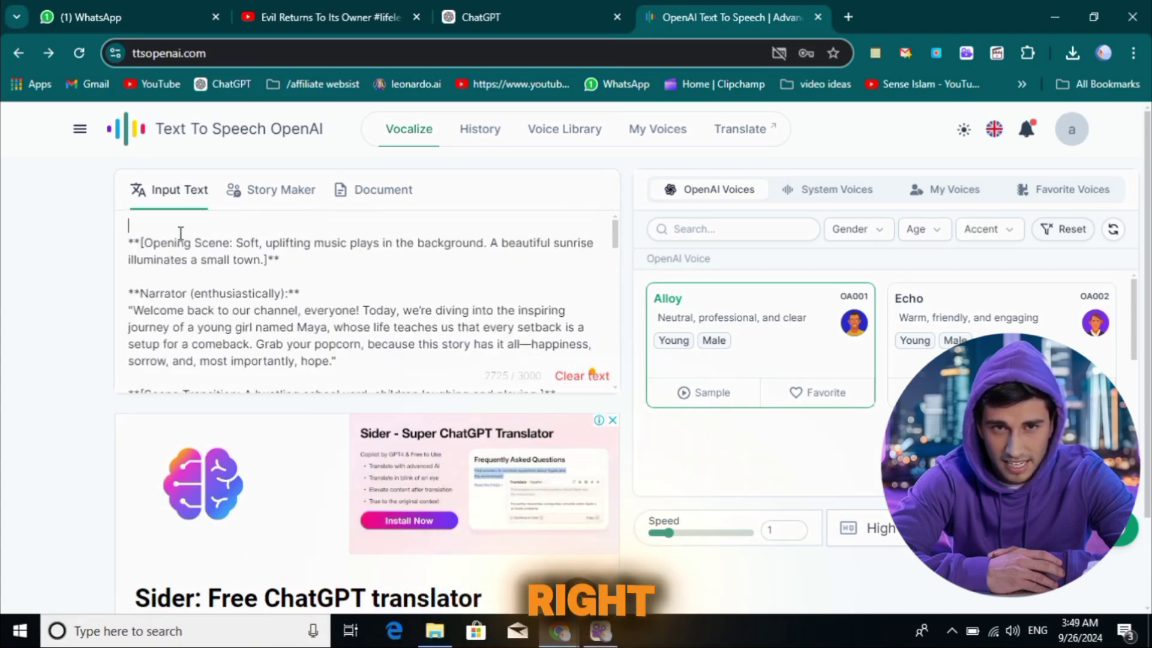
triple_click(269, 259)
key("BackSpace")
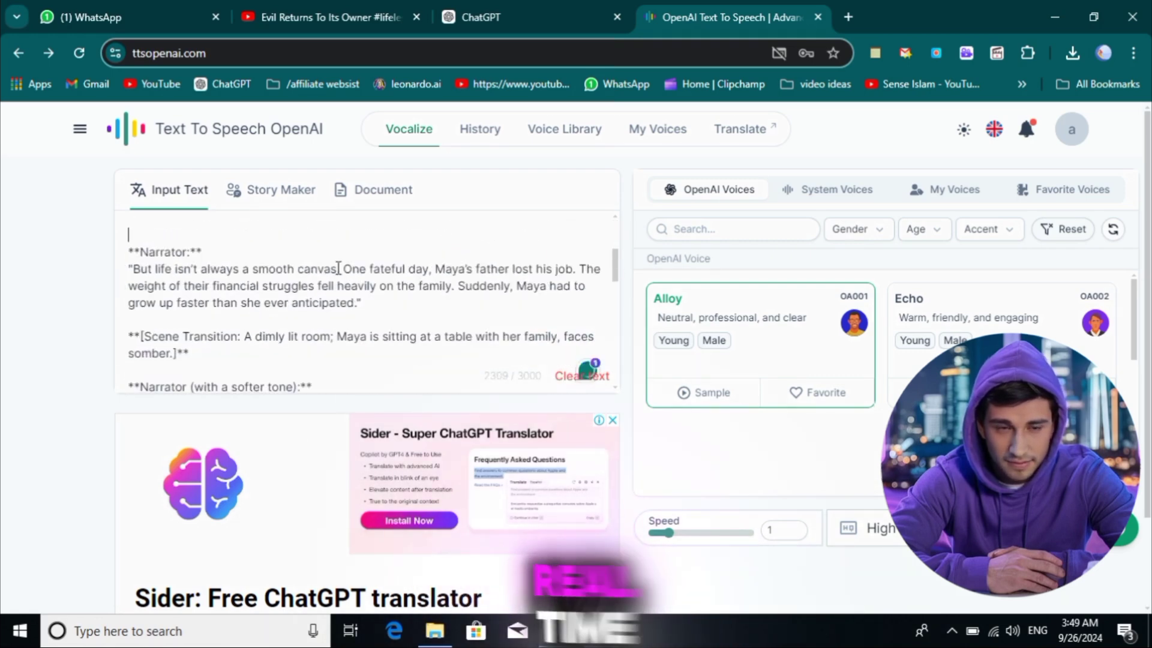
triple_click(230, 318)
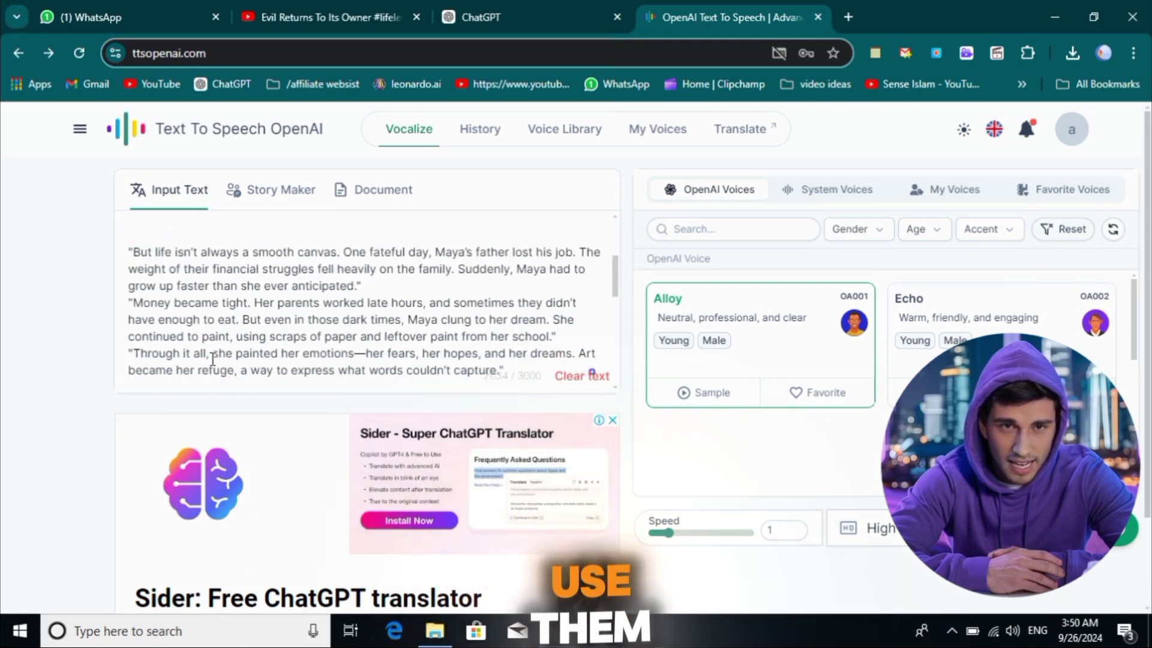
scroll(212, 359, "down", 3)
triple_click(420, 248)
key("BackSpace")
triple_click(191, 334)
key("BackSpace")
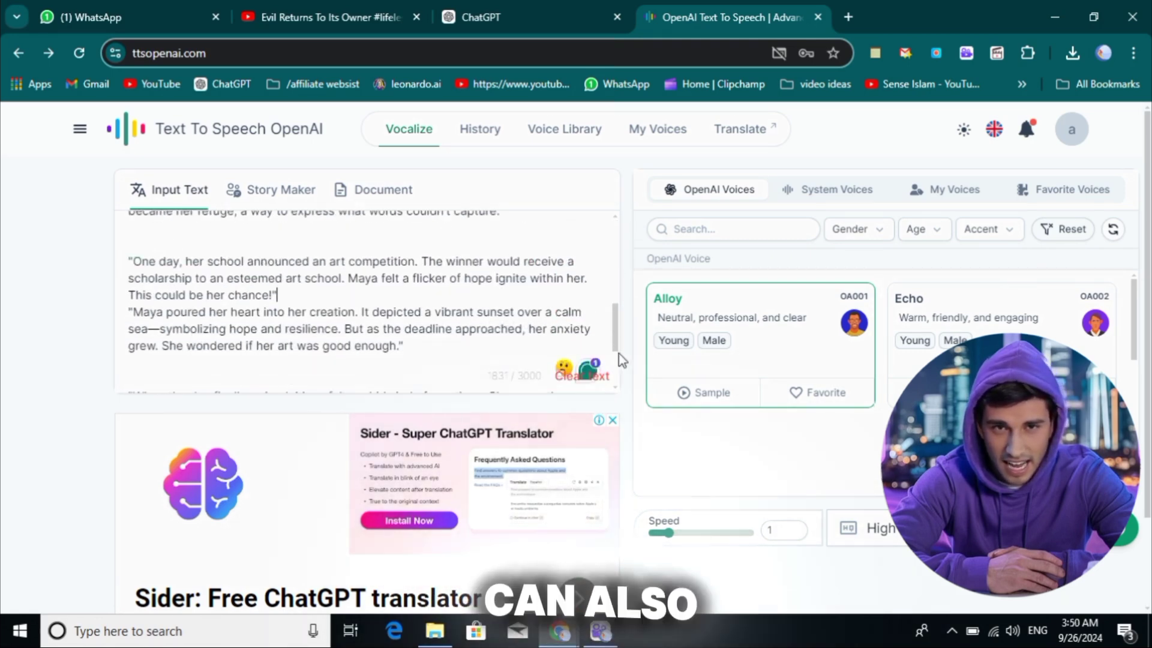
Play the generated 1:51 Brian-voiced Maya narration
scroll(615, 300, "up", 5)
scroll(617, 330, "down", 5)
scroll(617, 342, "up", 3)
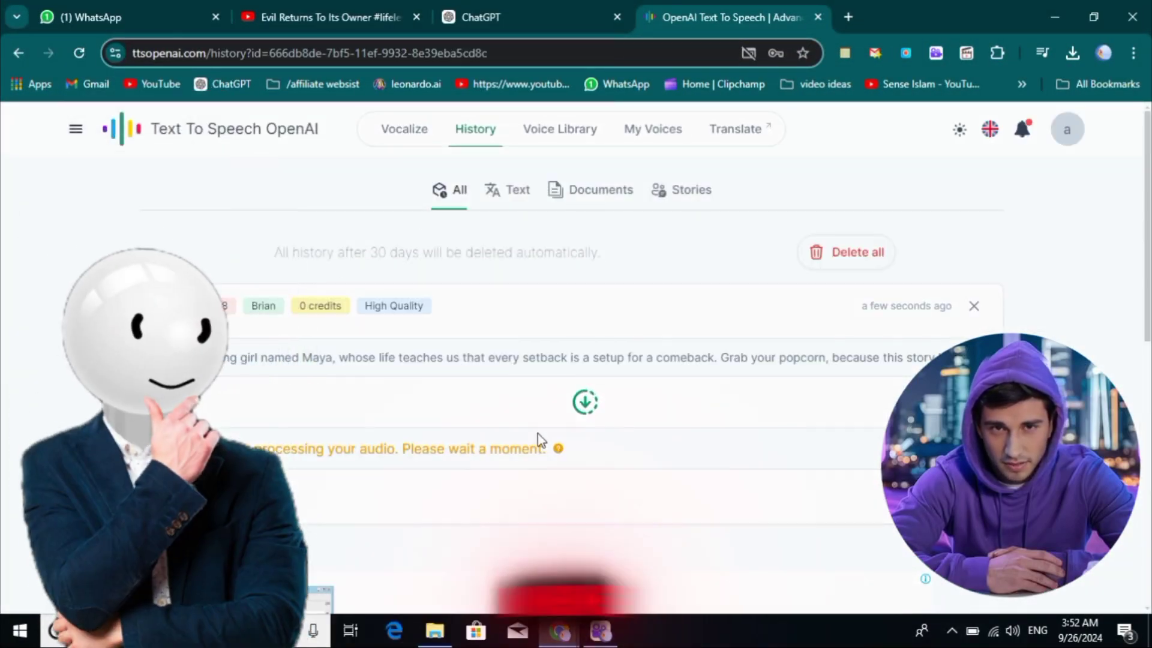
left_click(216, 449)
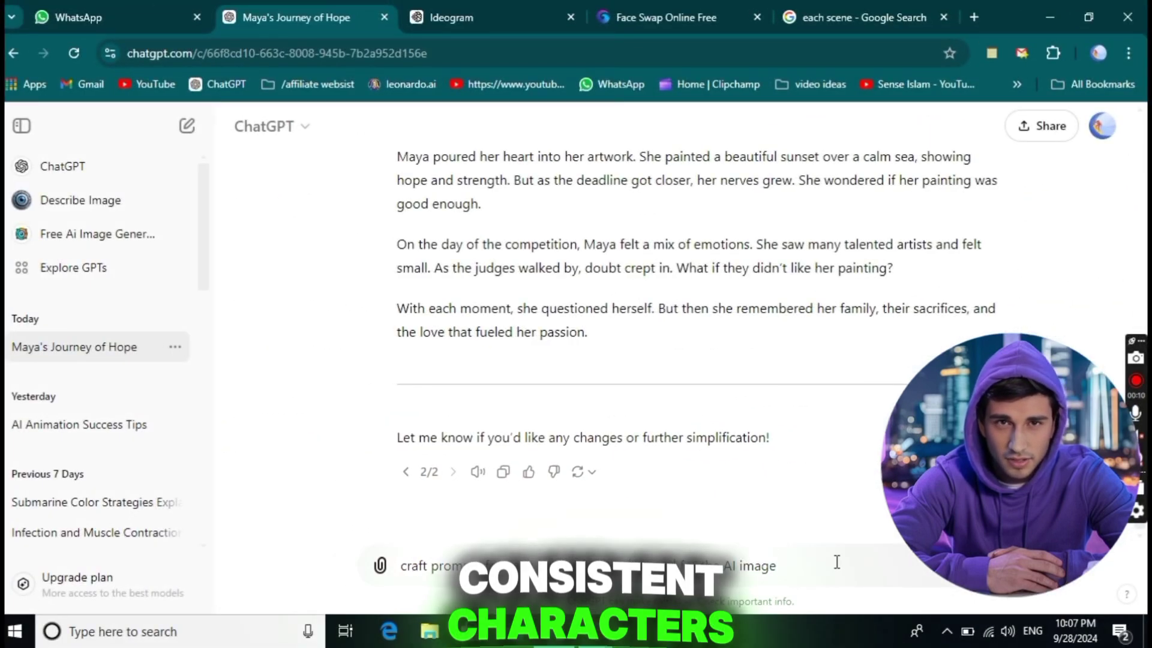
Request image prompts for each script scene and review the eleven results
key("Return")
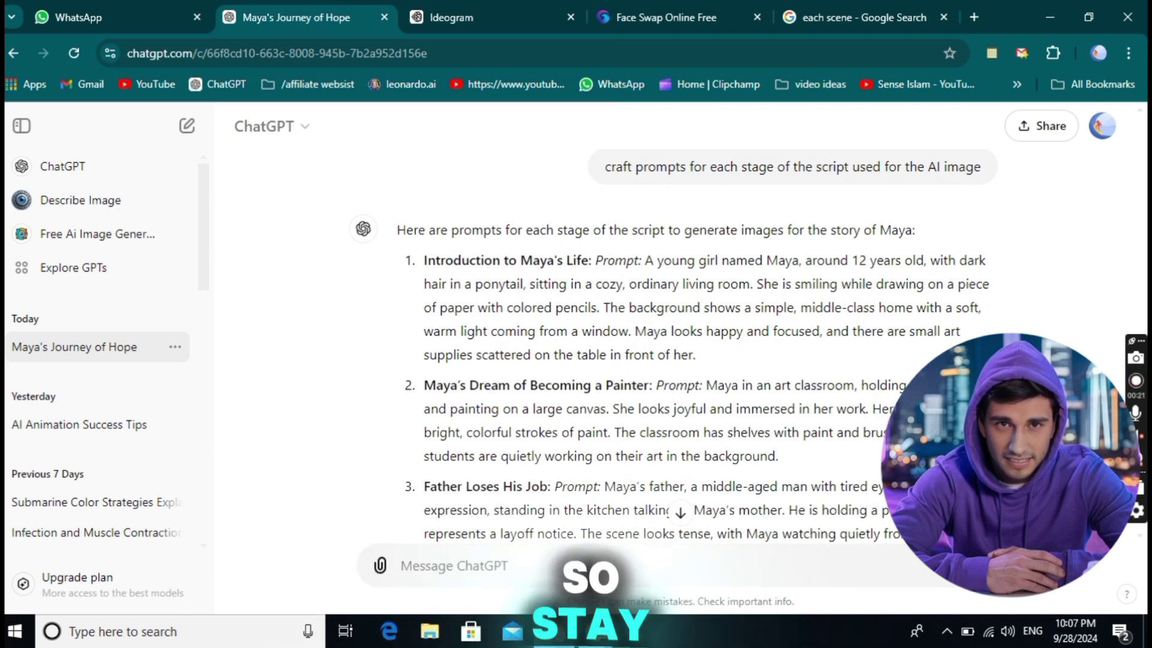
scroll(828, 376, "down", 2)
scroll(829, 420, "down", 5)
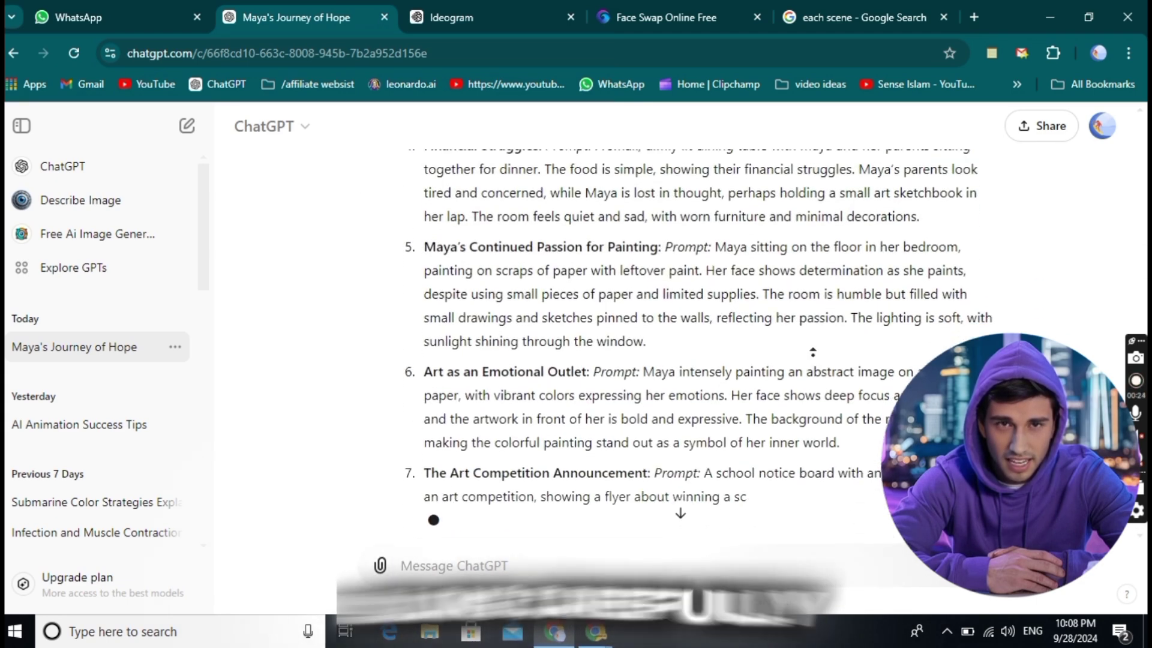
scroll(805, 433, "down", 1)
scroll(806, 432, "down", 4)
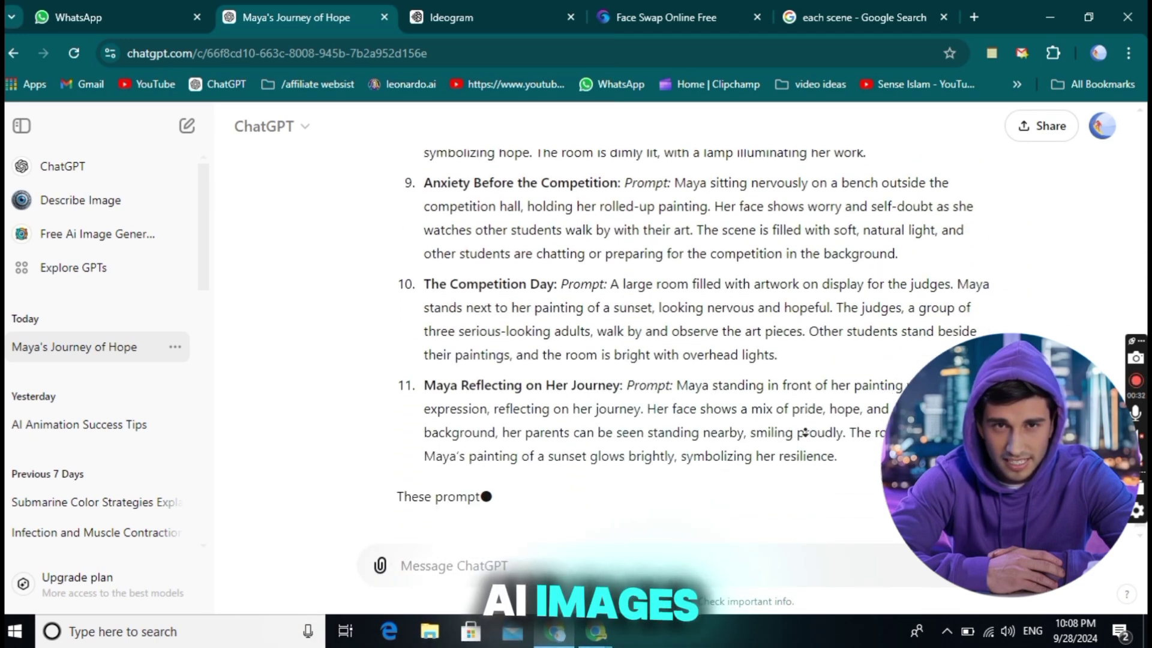
scroll(805, 429, "up", 1)
scroll(806, 429, "up", 2)
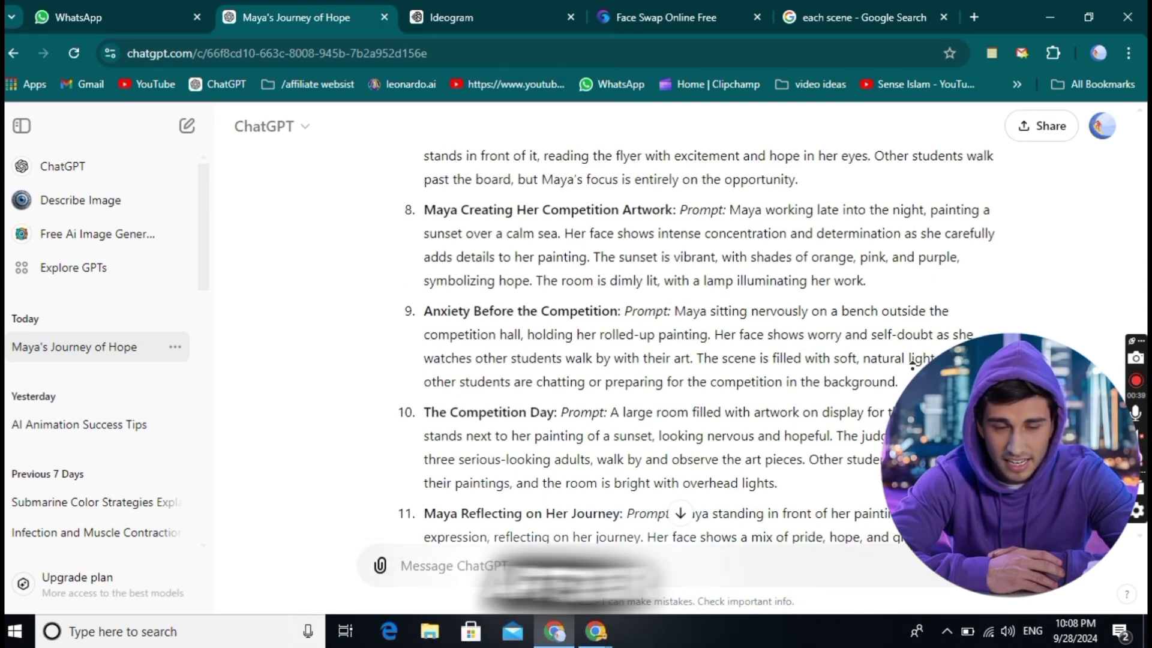
scroll(907, 355, "up", 2)
scroll(907, 355, "up", 6)
scroll(908, 355, "up", 5)
scroll(907, 355, "up", 1)
scroll(660, 360, "down", 3)
Select and copy the first scene's image prompt
triple_click(697, 382)
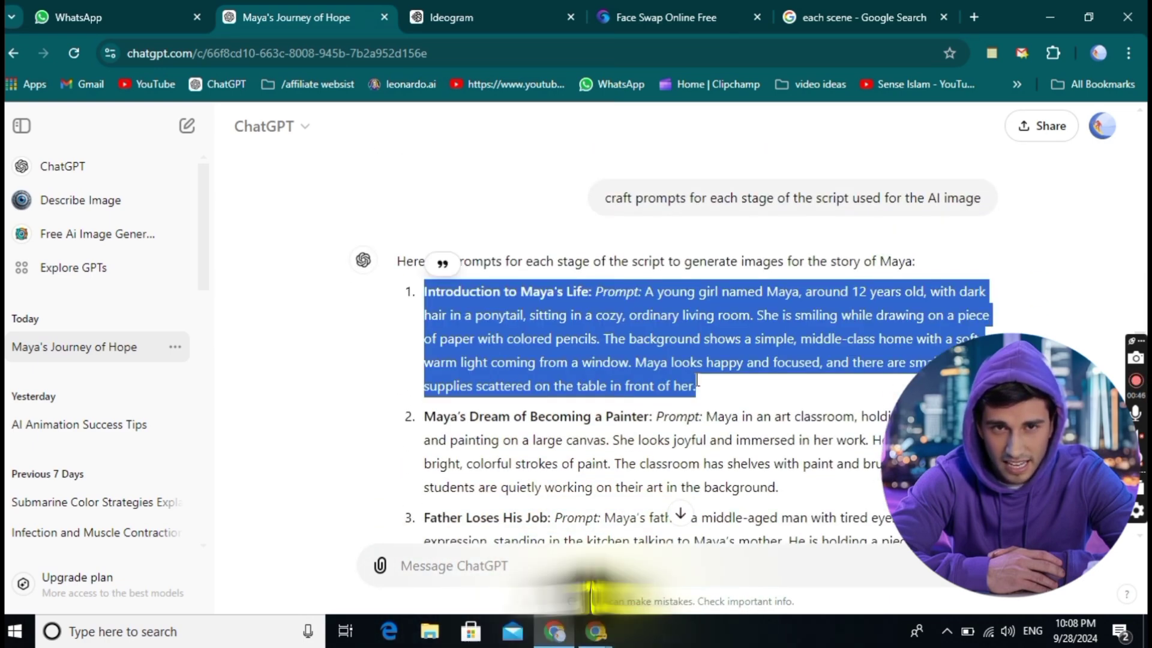
left_click(744, 400)
left_click(677, 298)
triple_click(694, 306)
right_click(695, 307)
left_click(729, 317)
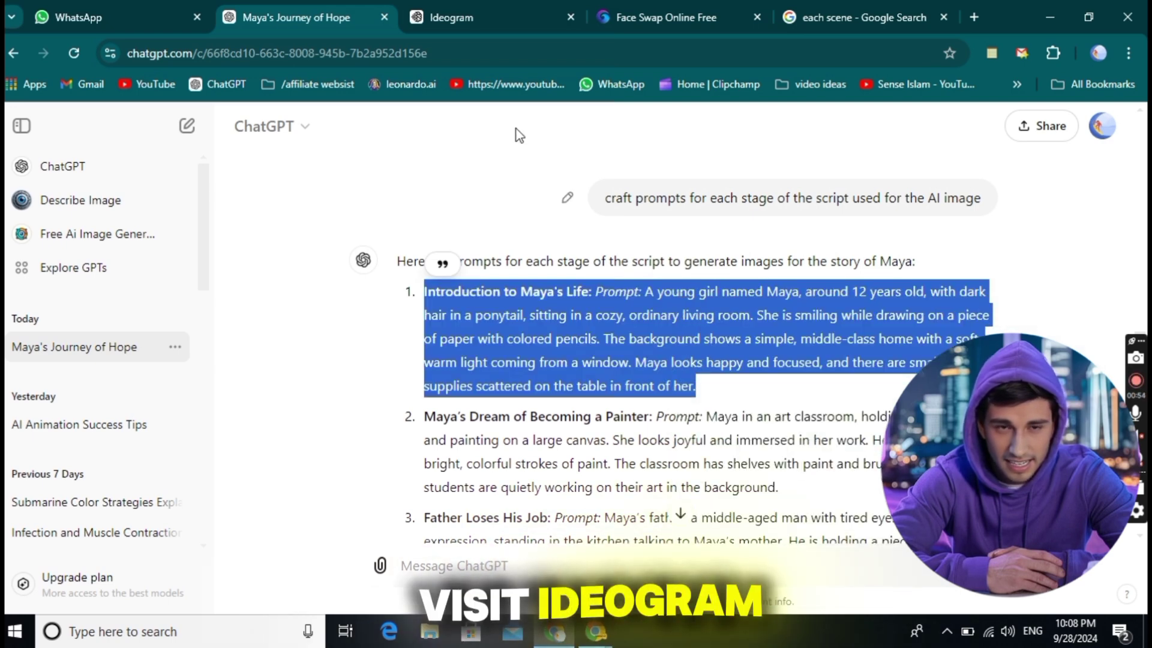
Sign in to Ideogram with Google, paste Maya's living-room drawing prompt, and choose the image model
left_click(441, 6)
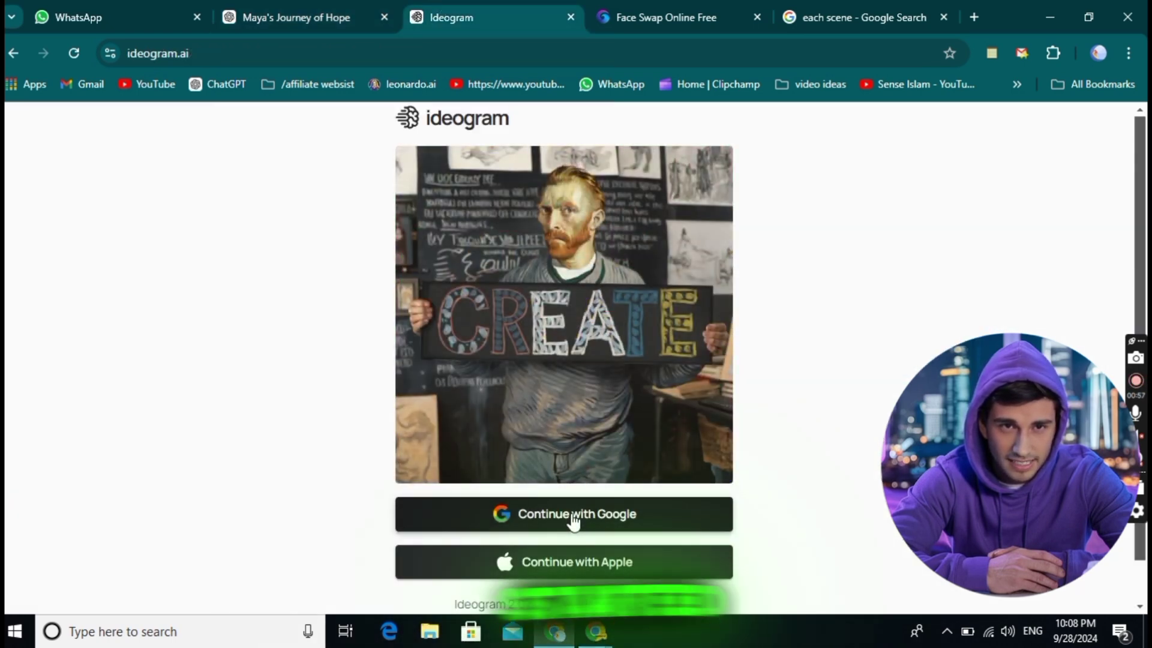
left_click(571, 514)
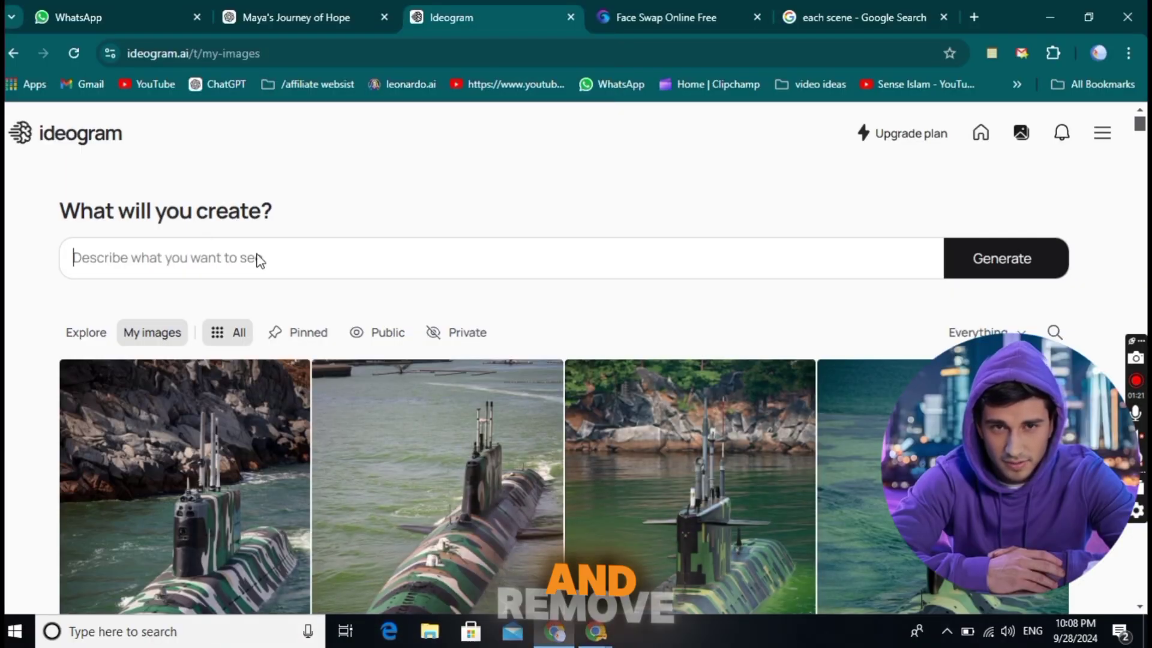
right_click(263, 255)
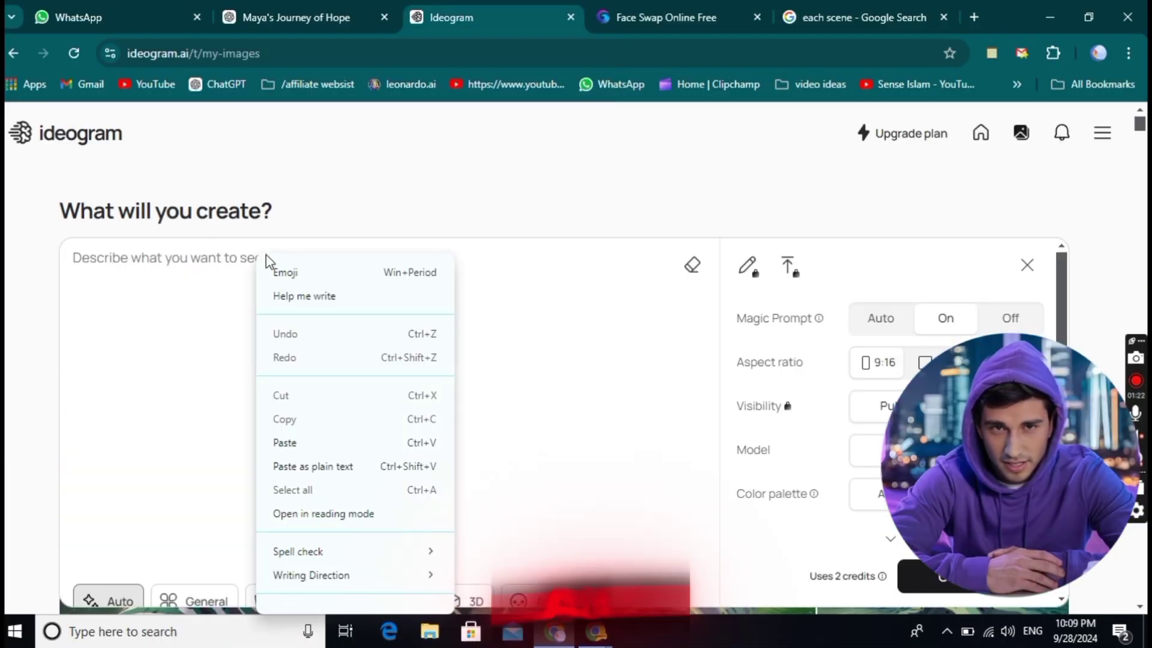
key("ctrl+v")
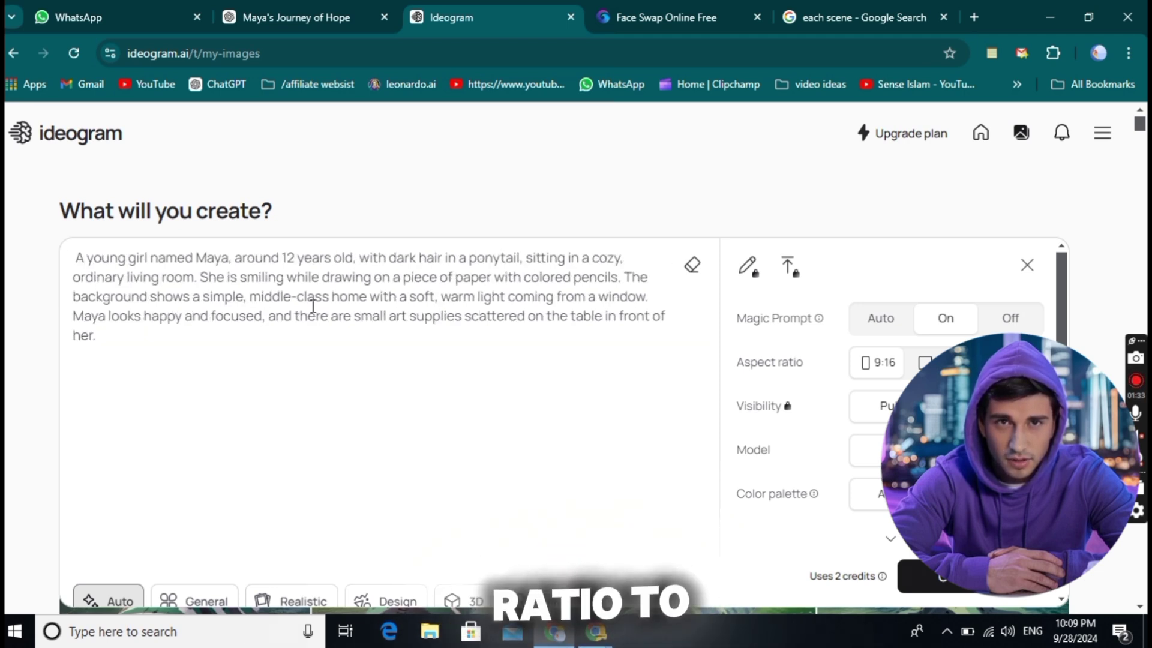
scroll(311, 310, "down", 1)
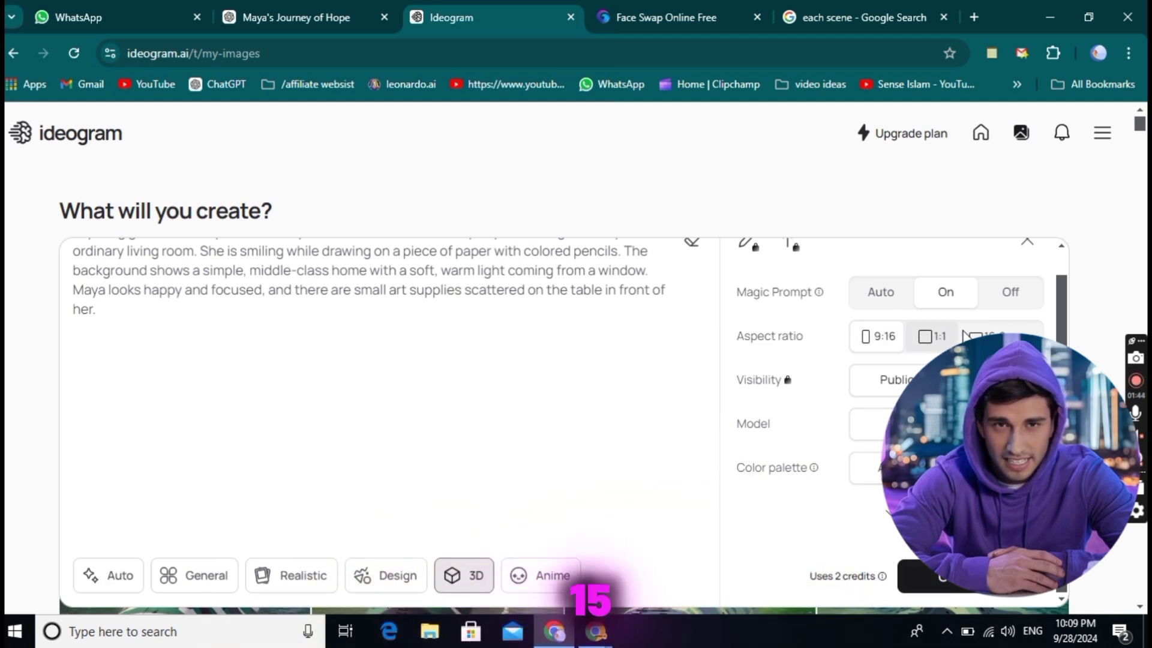
left_click(901, 427)
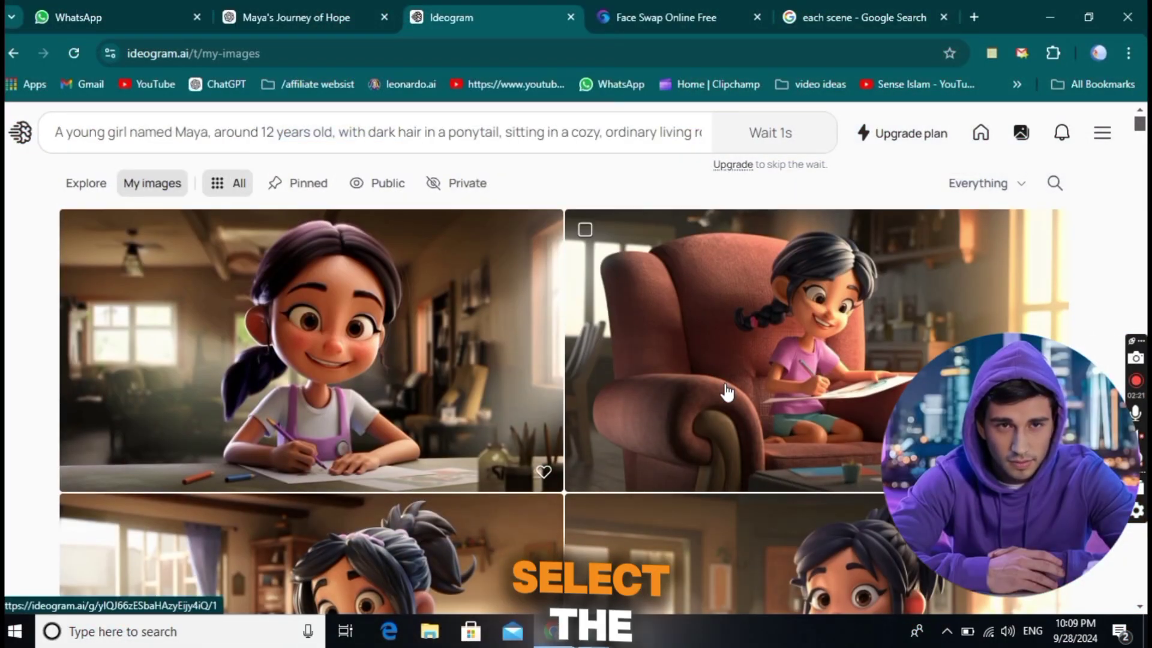
Open the Maya armchair image in a new tab and in its detail view
middle_click(703, 463)
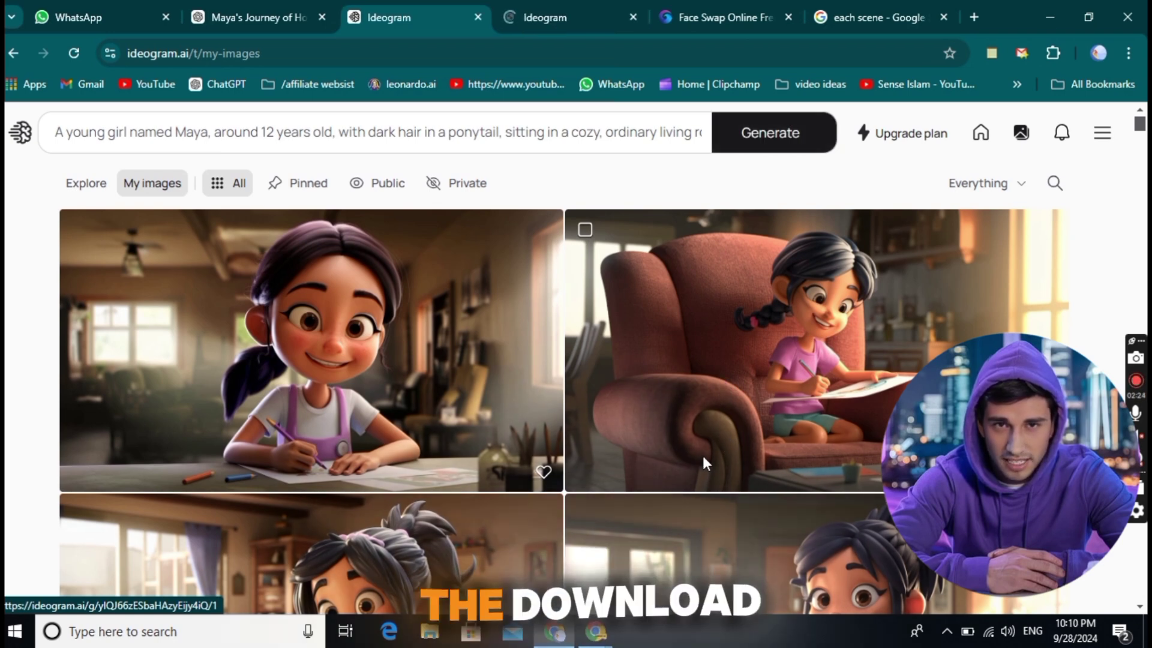
mouse_move(312, 350)
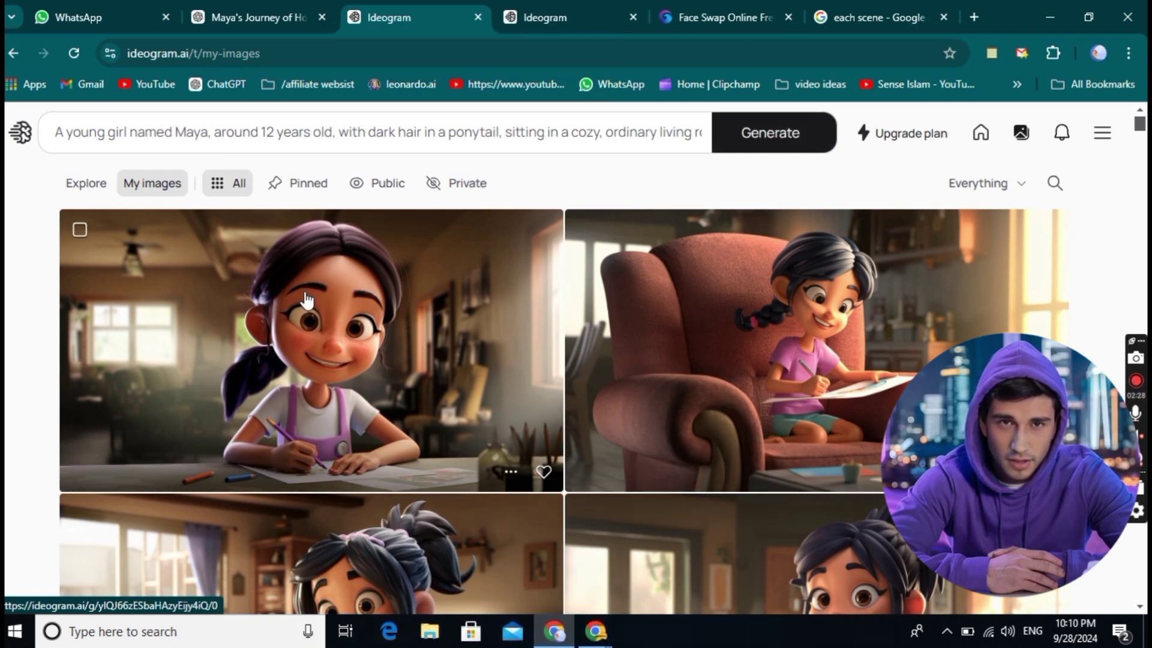
left_click(81, 230)
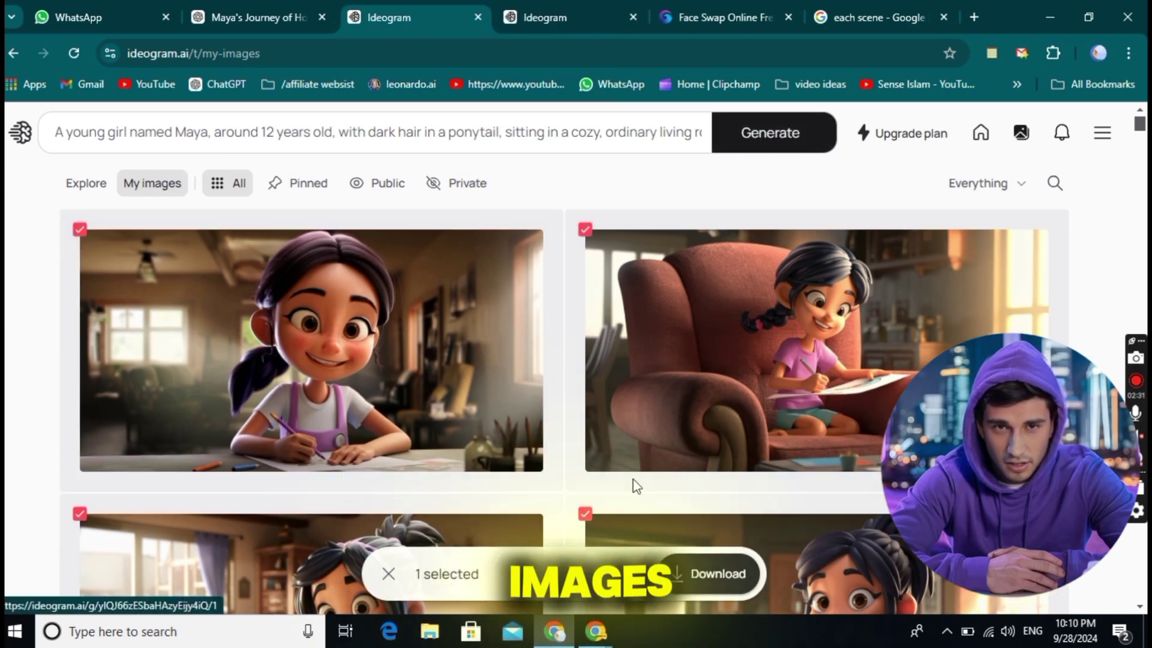
key("Escape")
left_click(638, 441)
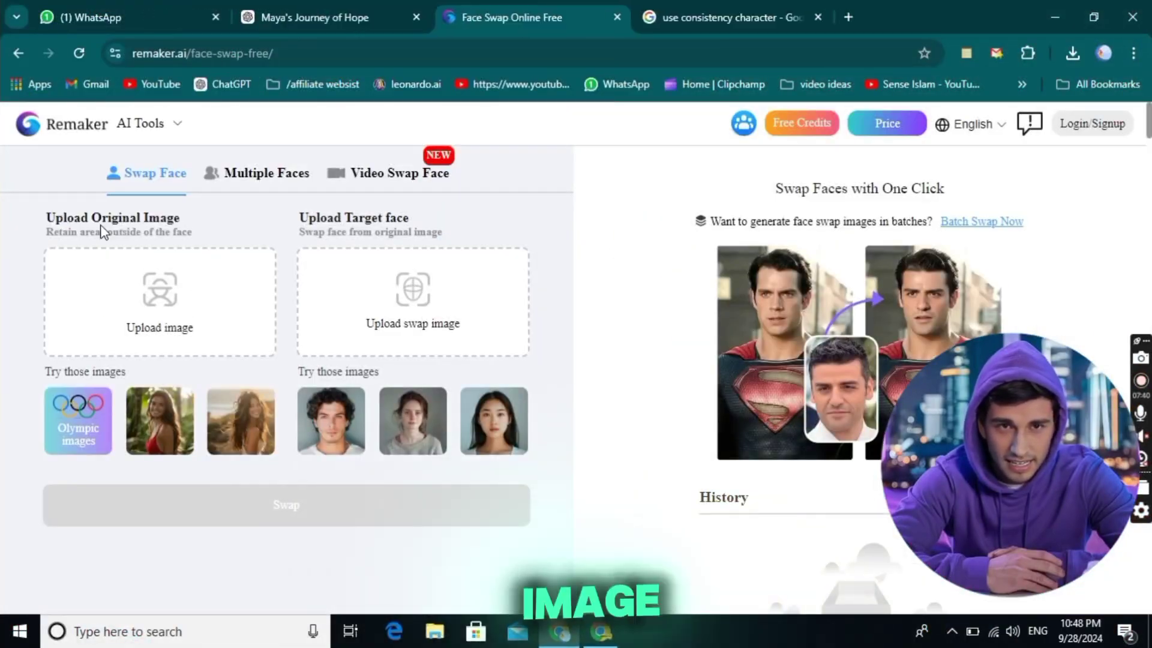
Choose the girl-with-backpack image from Downloads as the target face and run the swap
left_click(90, 146)
scroll(559, 296, "down", 5)
scroll(559, 186, "down", 5)
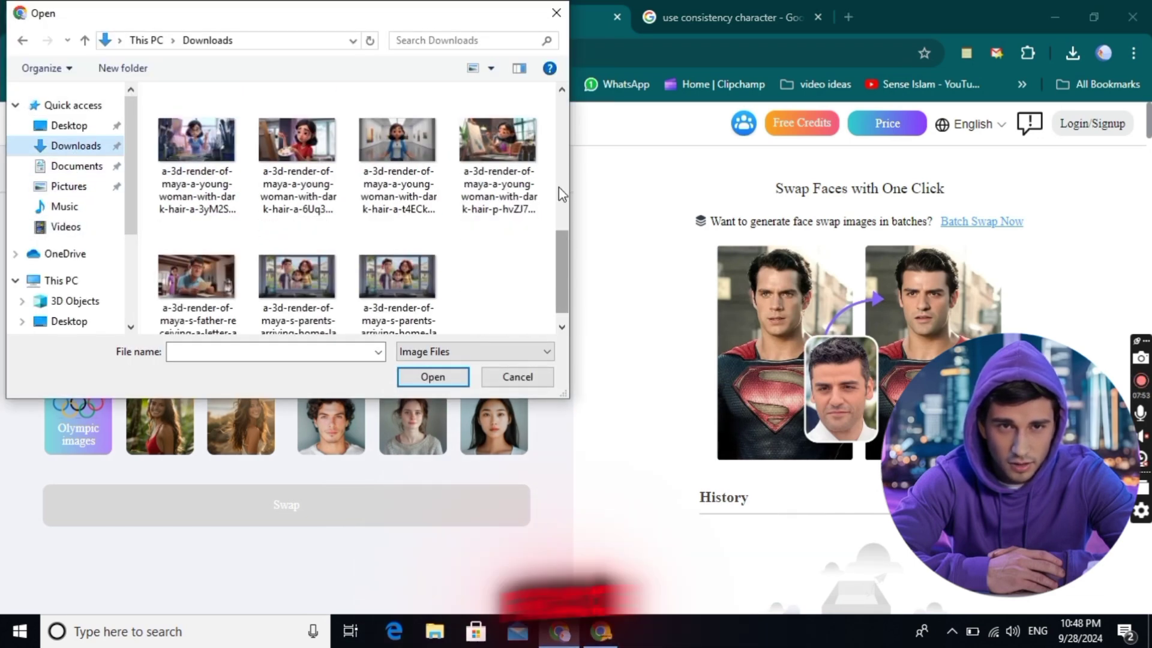
scroll(547, 126, "up", 10)
scroll(556, 102, "up", 3)
scroll(563, 185, "down", 5)
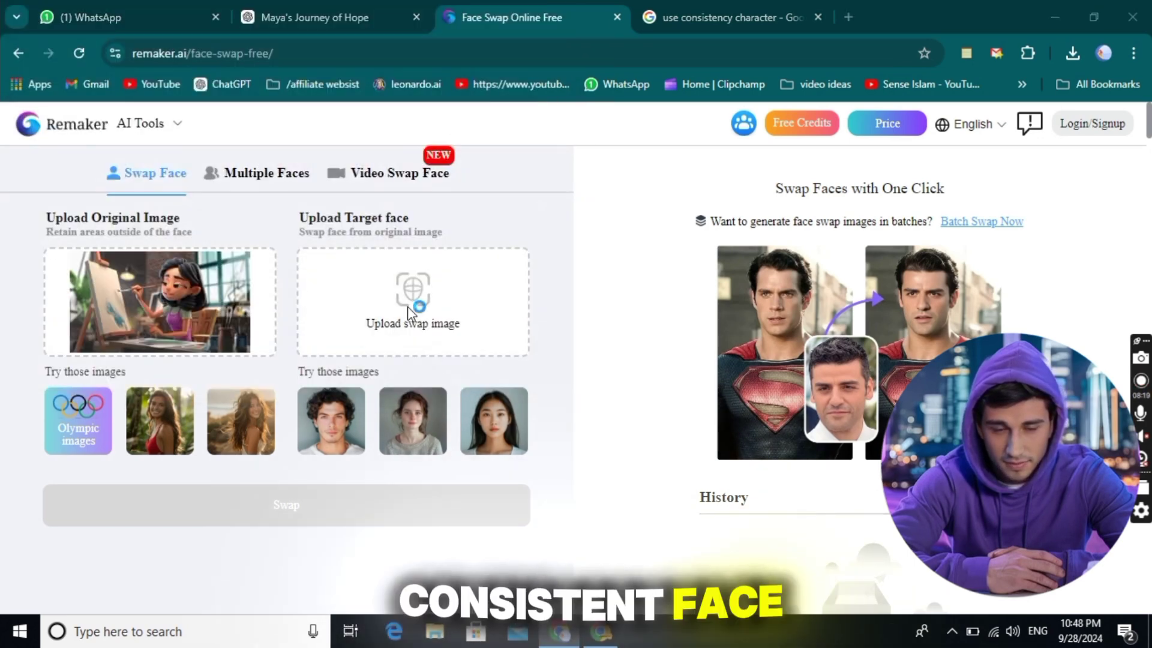
double_click(200, 154)
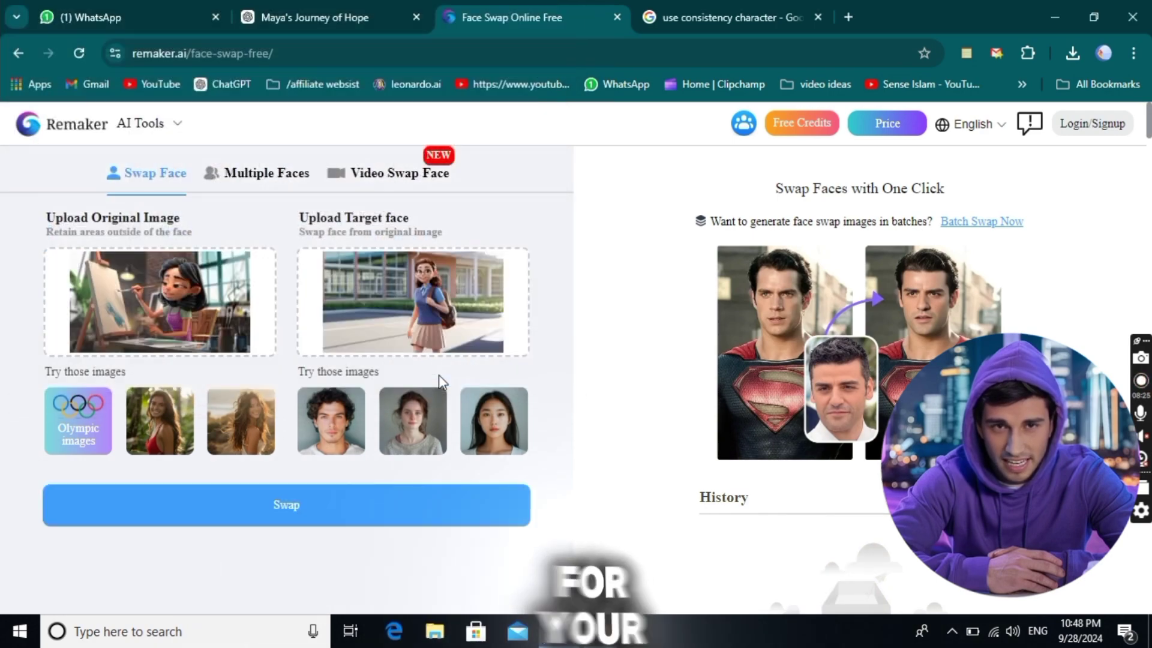
left_click(251, 515)
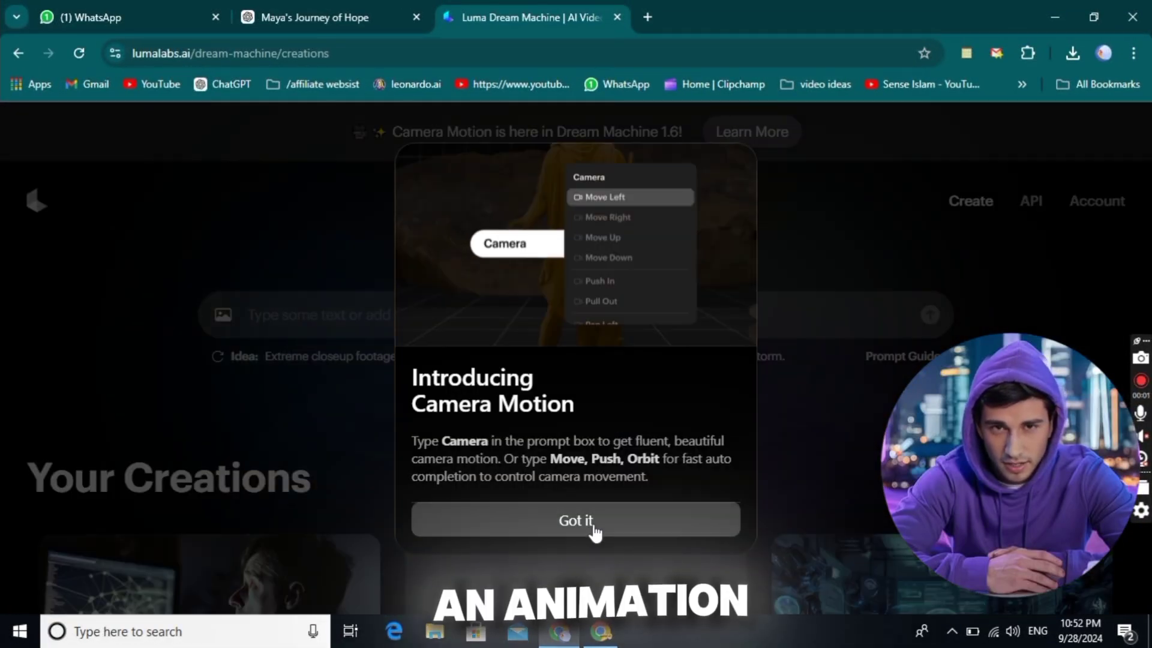
Dismiss the camera-motion intro, set a Maya image as start frame and the last Maya image as end frame
left_click(592, 529)
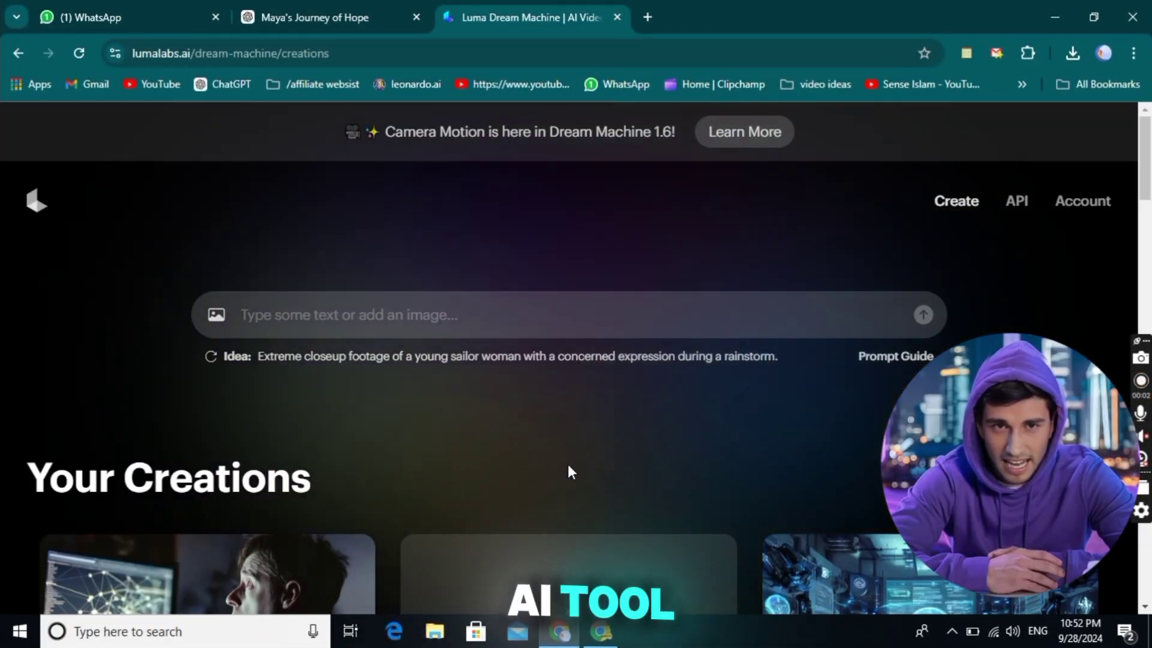
scroll(560, 419, "down", 3)
scroll(560, 240, "down", 1)
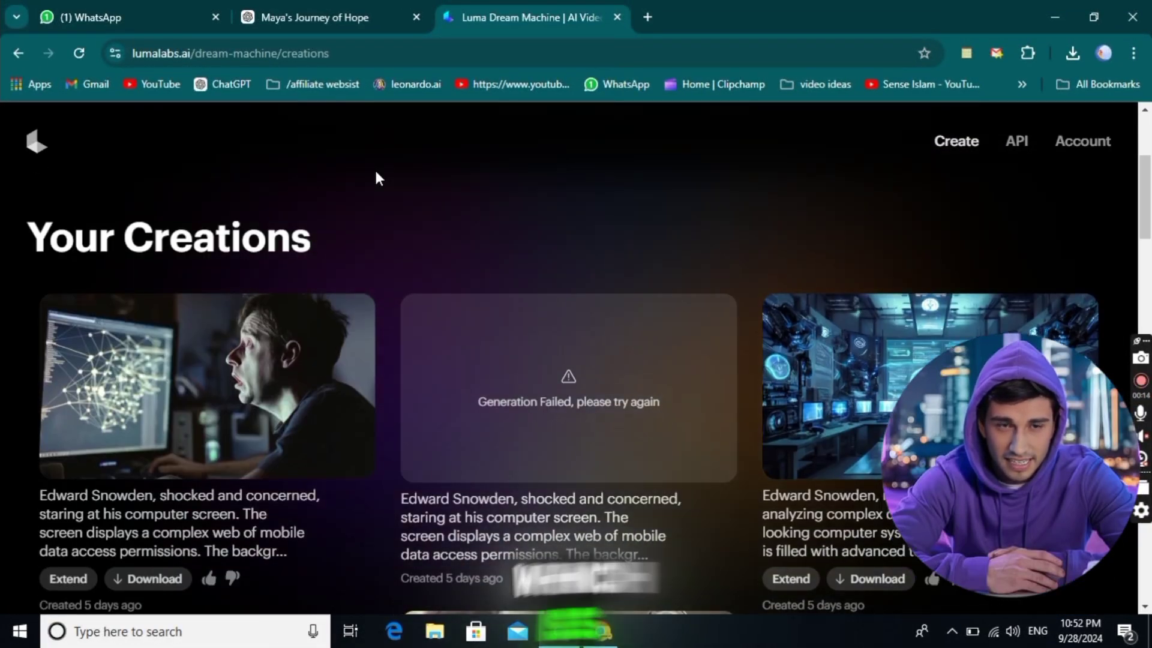
scroll(478, 295, "up", 4)
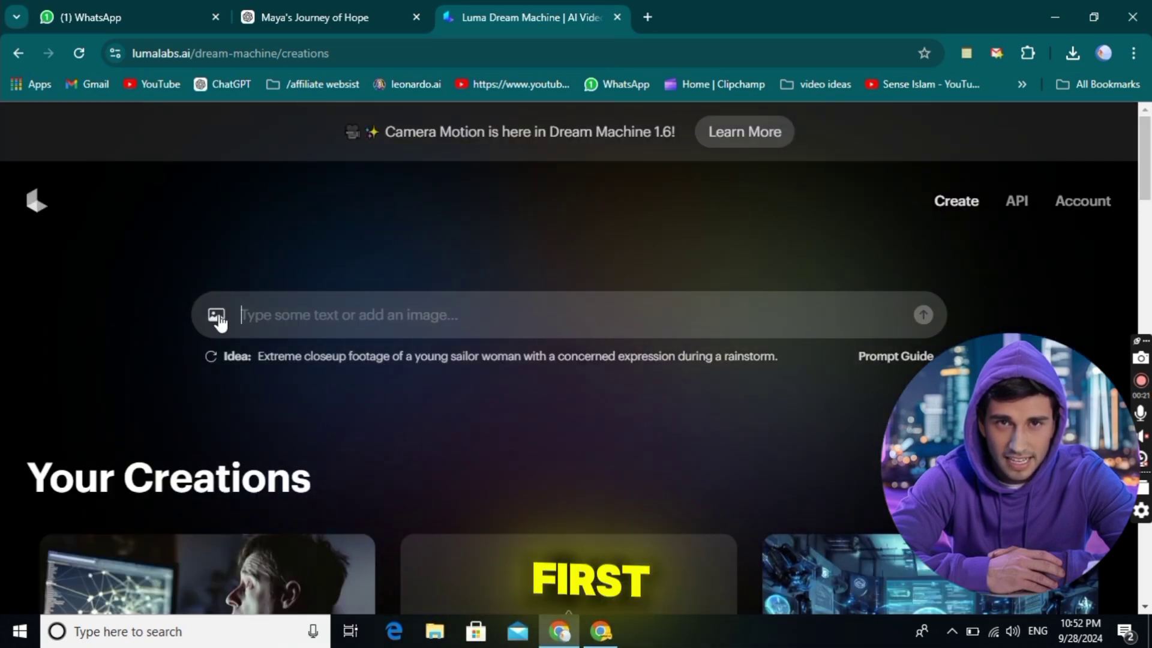
left_click(217, 316)
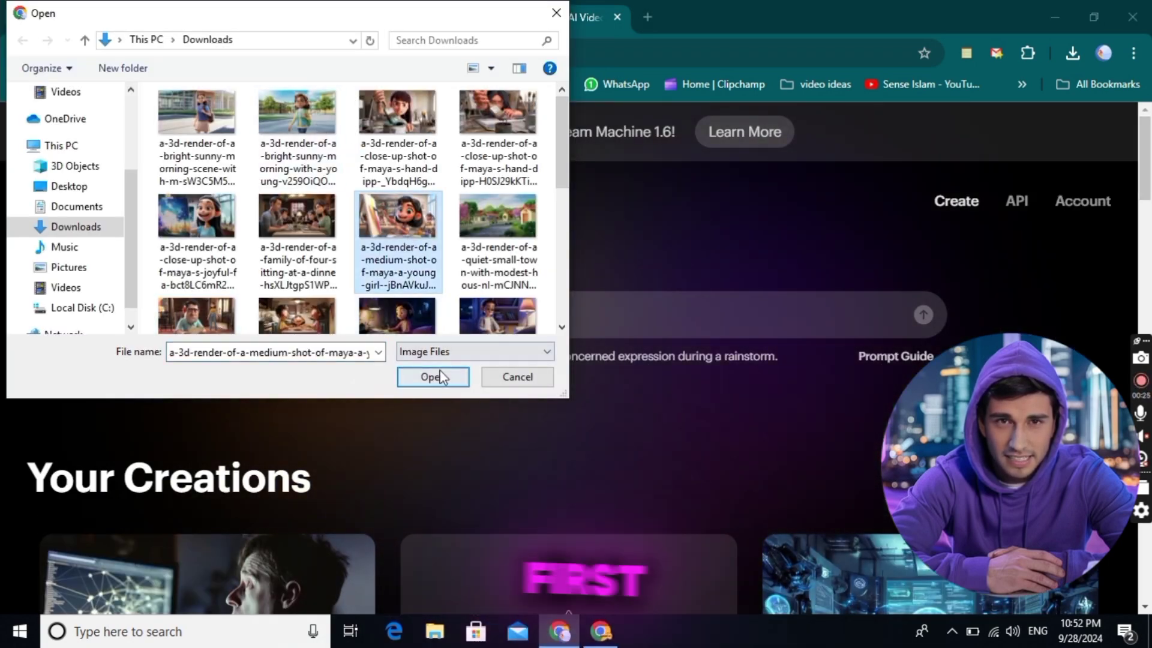
left_click(441, 378)
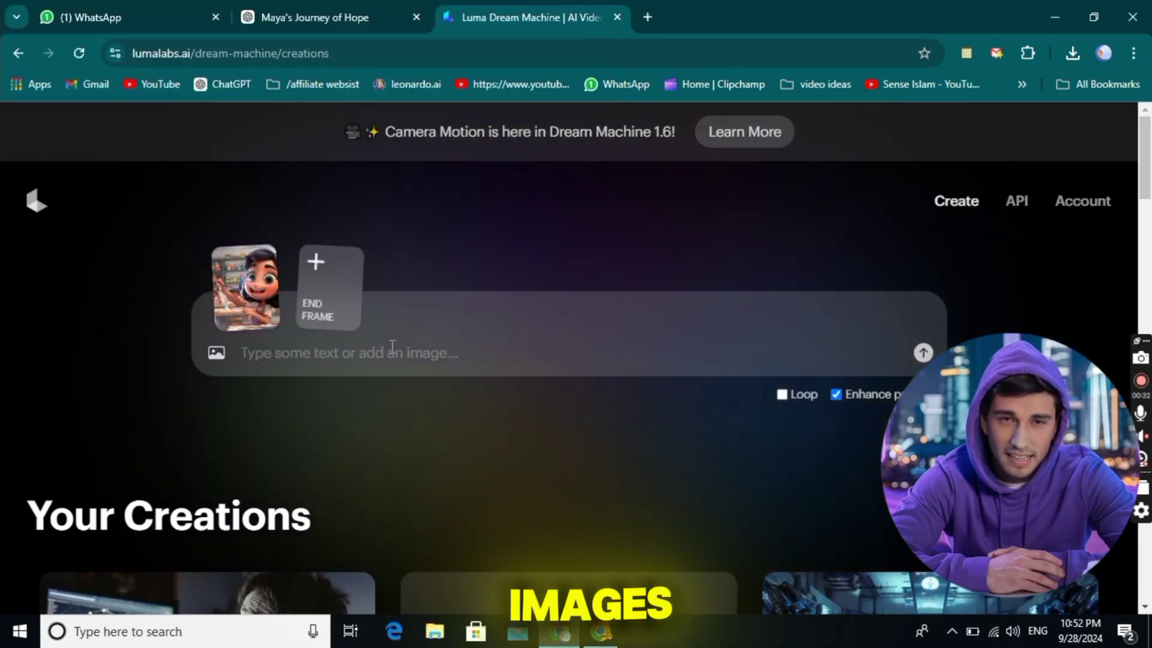
left_click(324, 296)
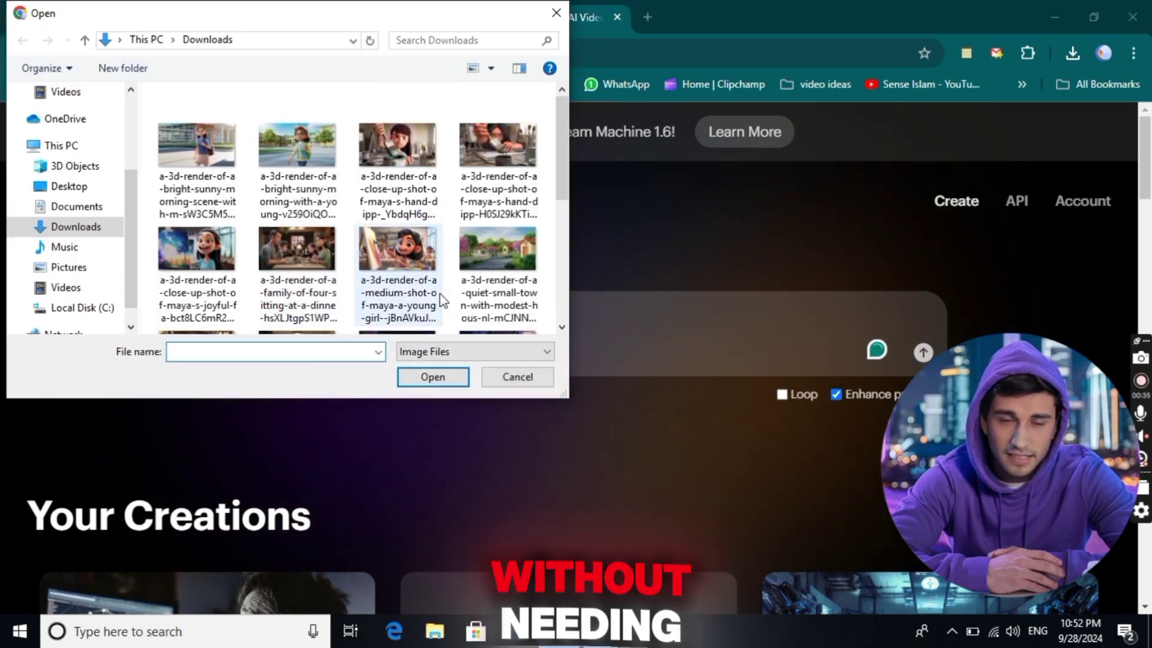
scroll(565, 201, "down", 5)
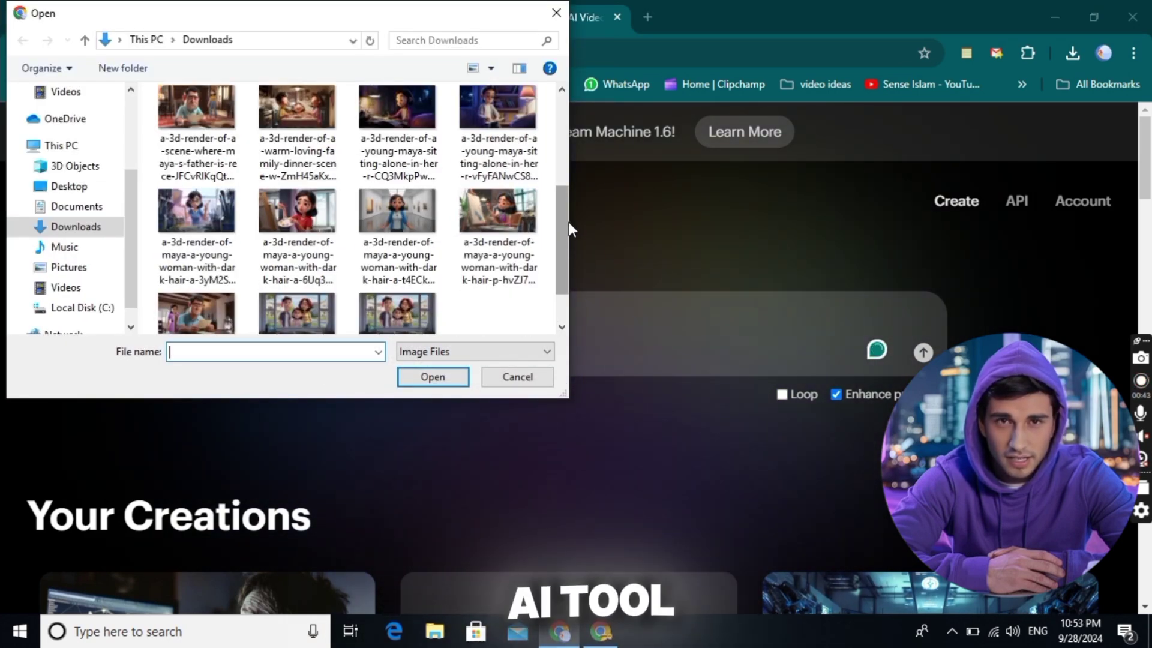
left_click(497, 211)
left_click(432, 378)
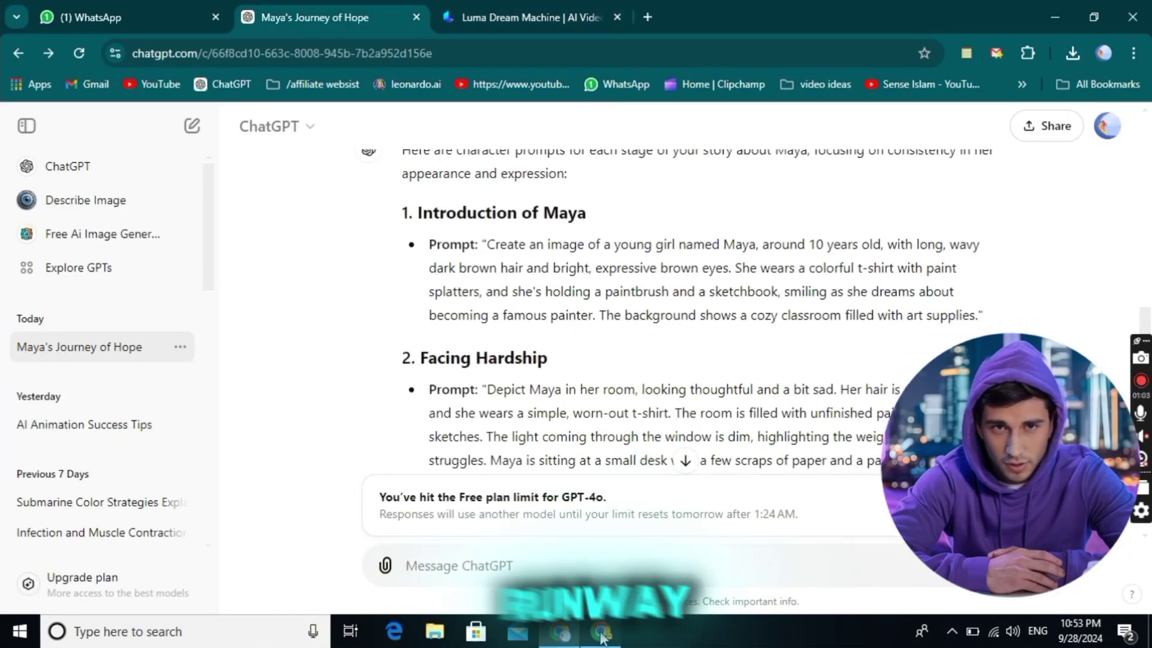
Copy the first Maya prompt from ChatGPT
scroll(600, 420, "up", 10)
scroll(600, 420, "up", 5)
triple_click(456, 403)
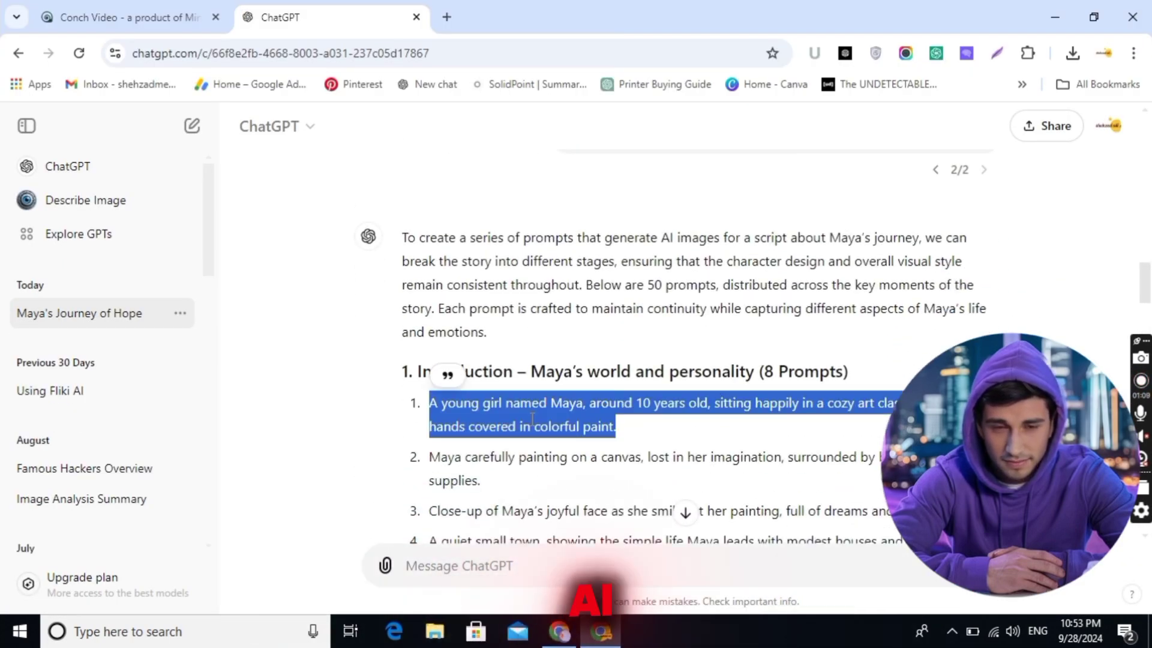
right_click(532, 420)
left_click(590, 135)
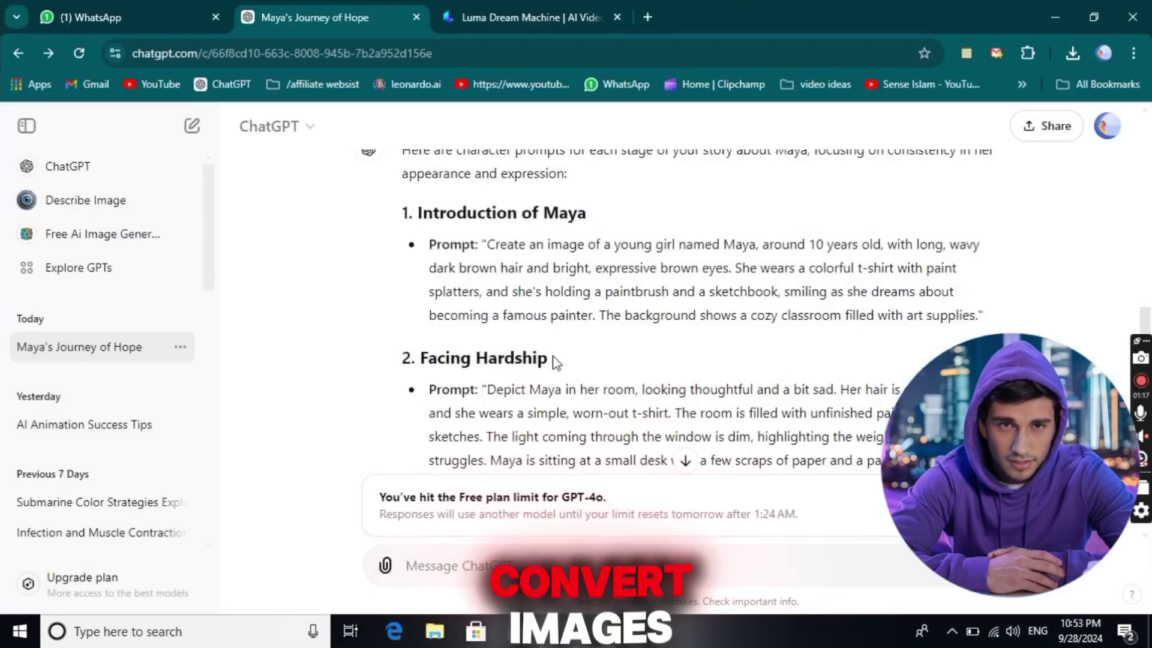
Paste the Maya prompt into Luma Dream Machine and submit the video
left_click(528, 17)
right_click(420, 366)
left_click(447, 193)
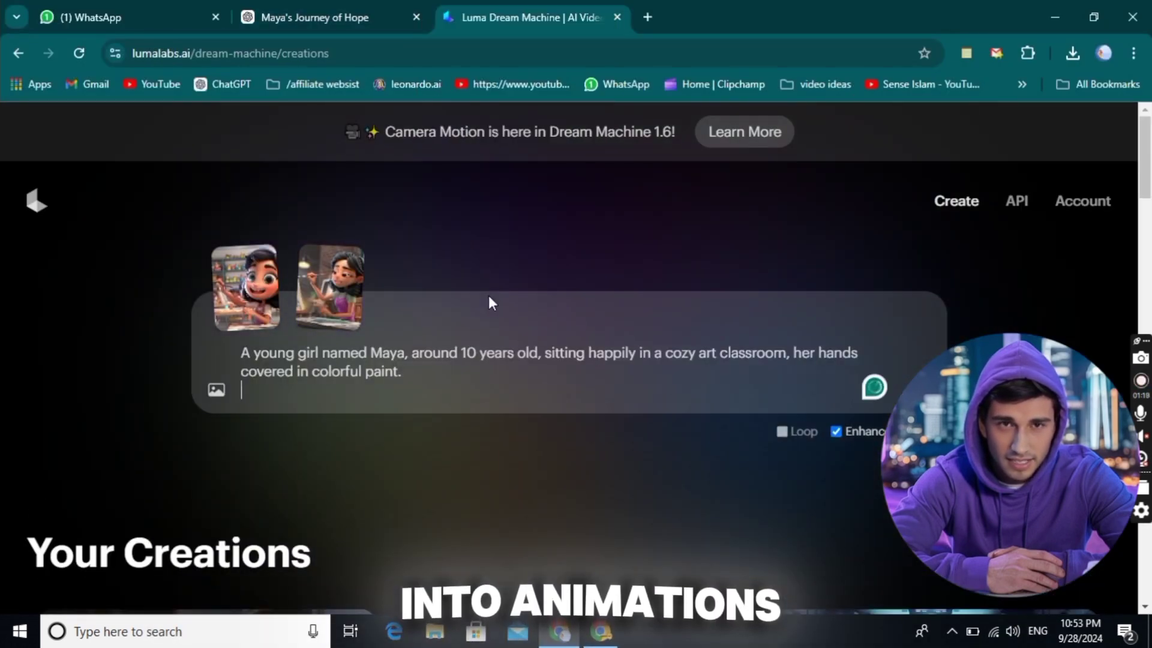
key("Return")
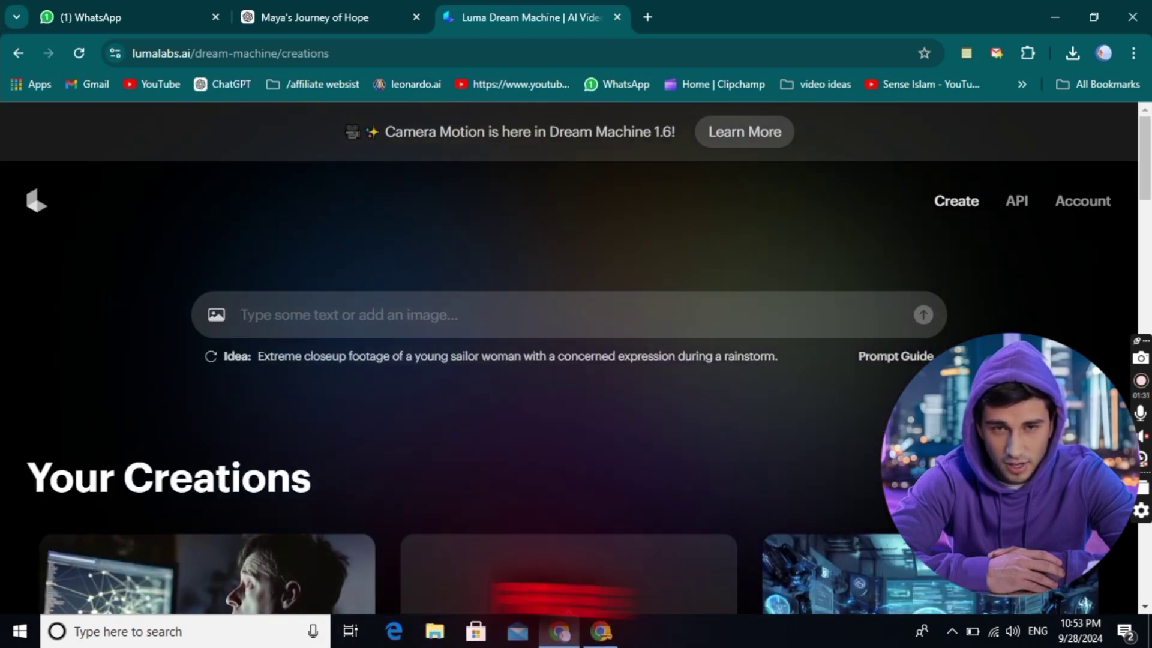
Select the Luma prompt text and attach another Maya image for a second animation
left_click(370, 357)
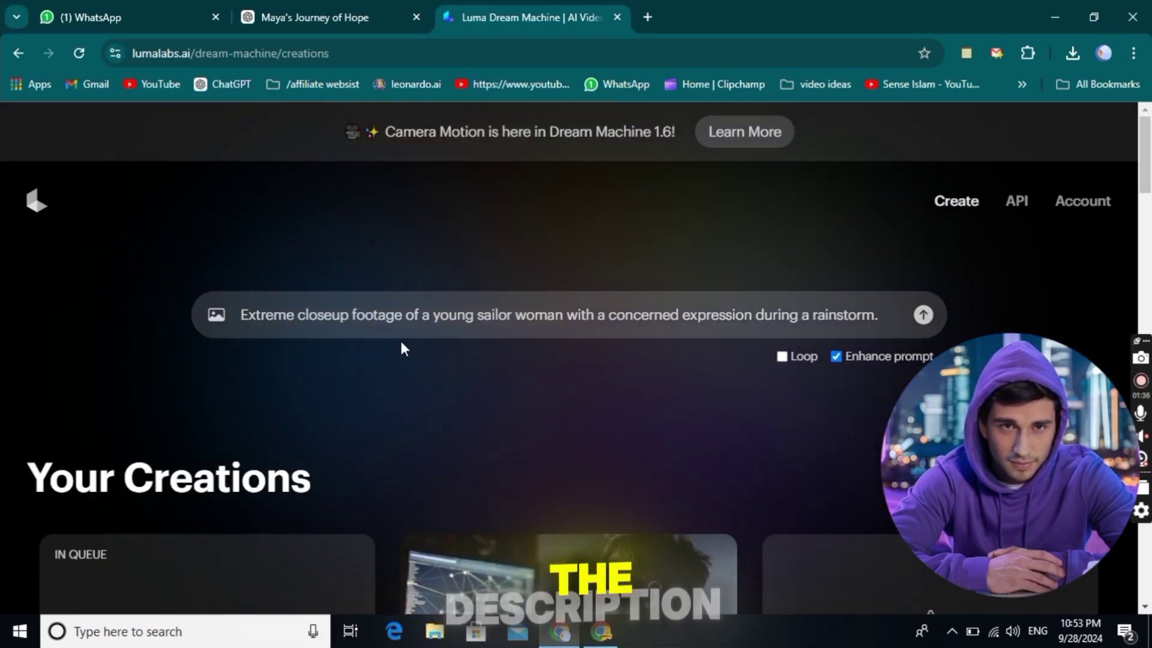
triple_click(407, 322)
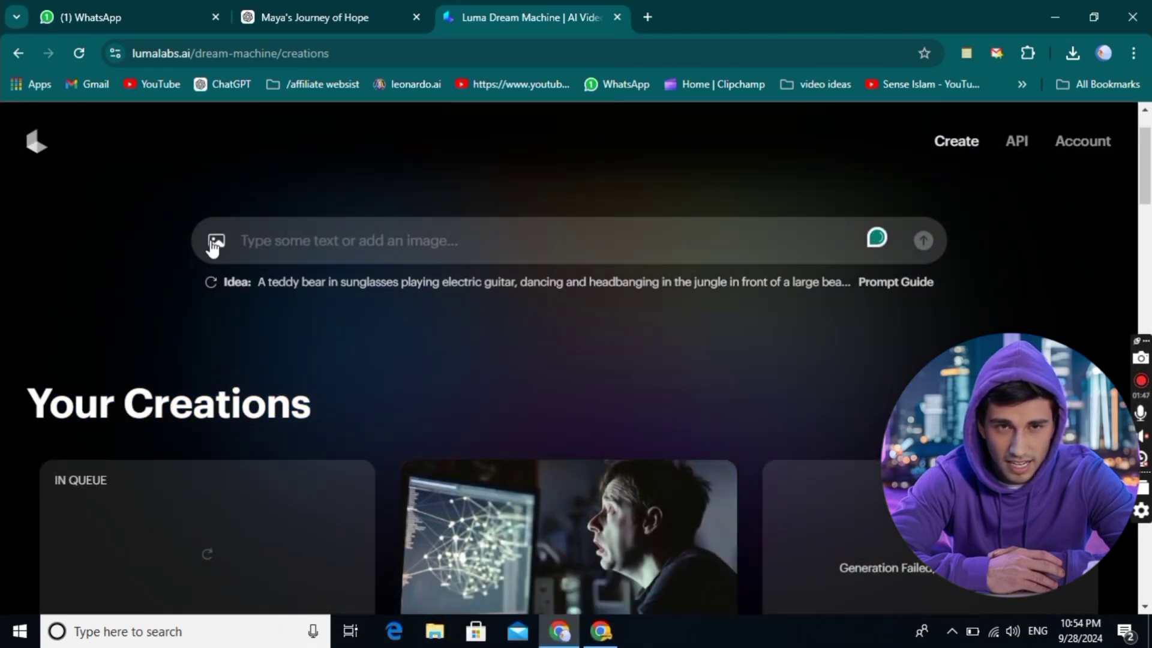
left_click(214, 242)
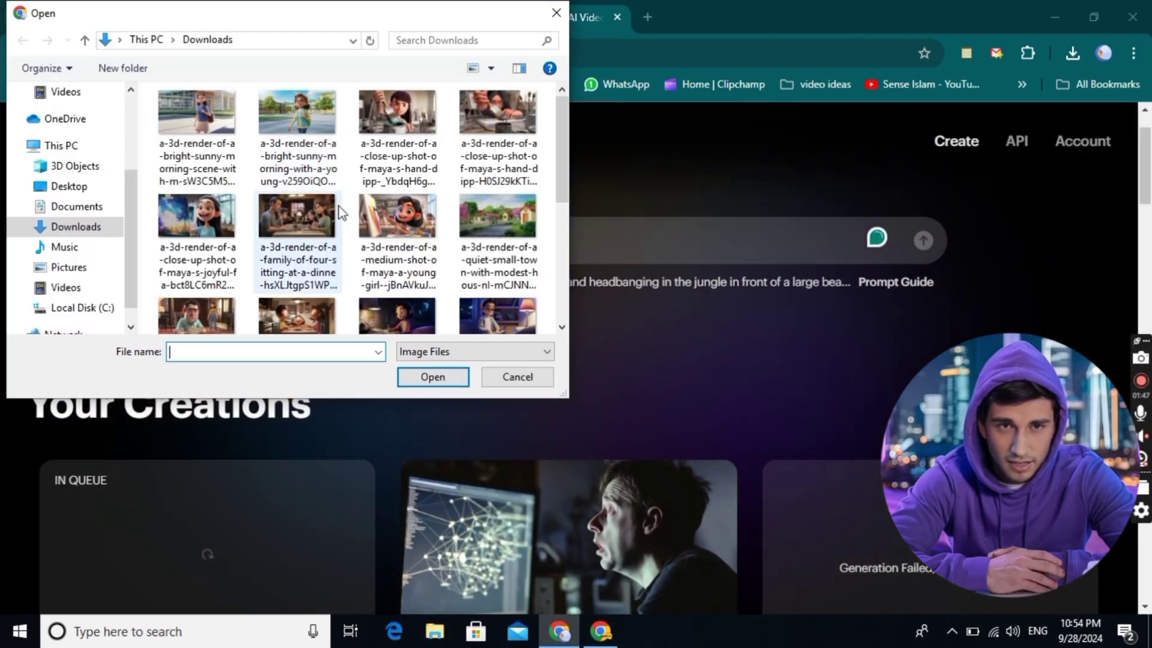
left_click(451, 378)
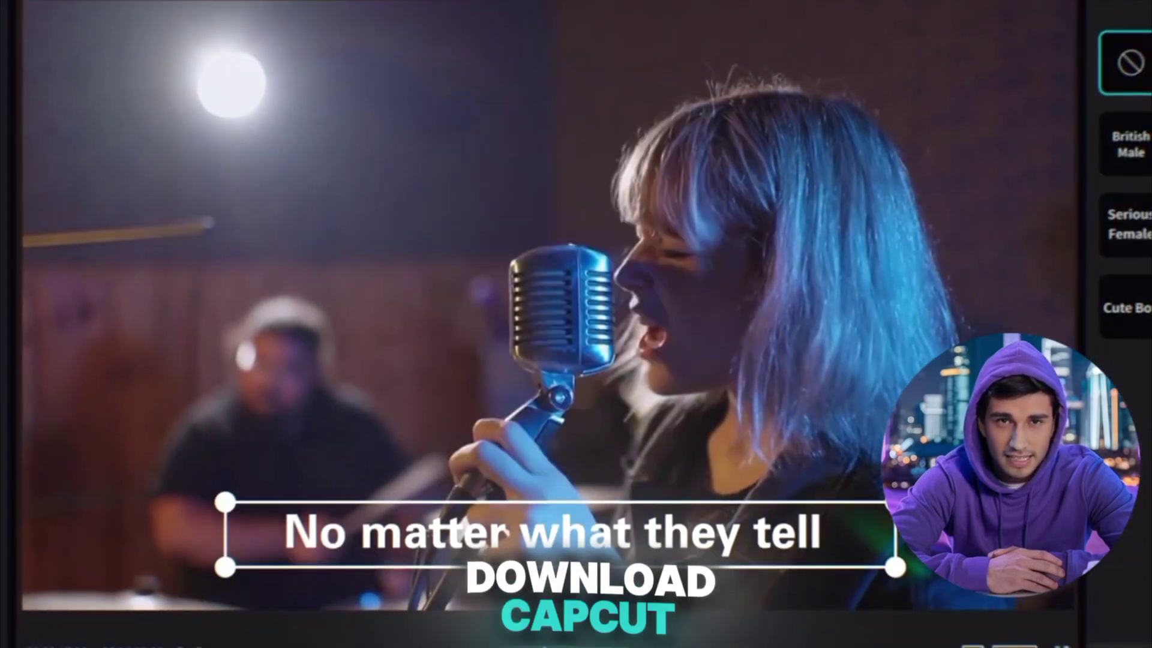
Choose the Adorable Girl text-to-speech voice and turn on Auto cutout for the clip
left_click(780, 111)
left_click(937, 115)
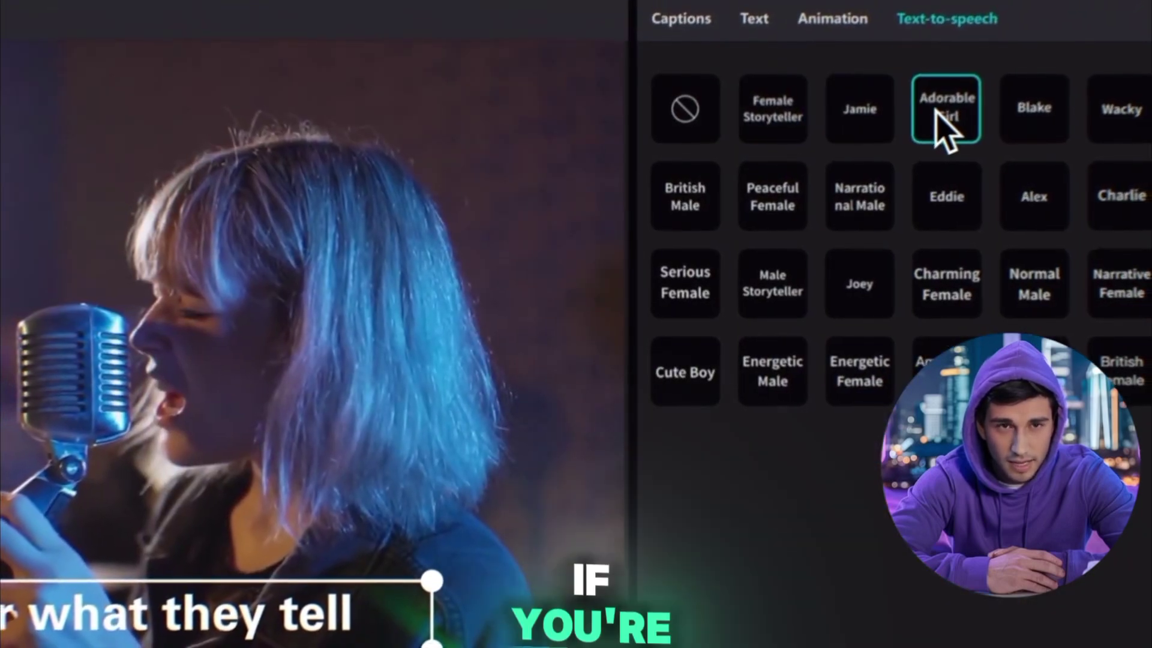
left_click(654, 298)
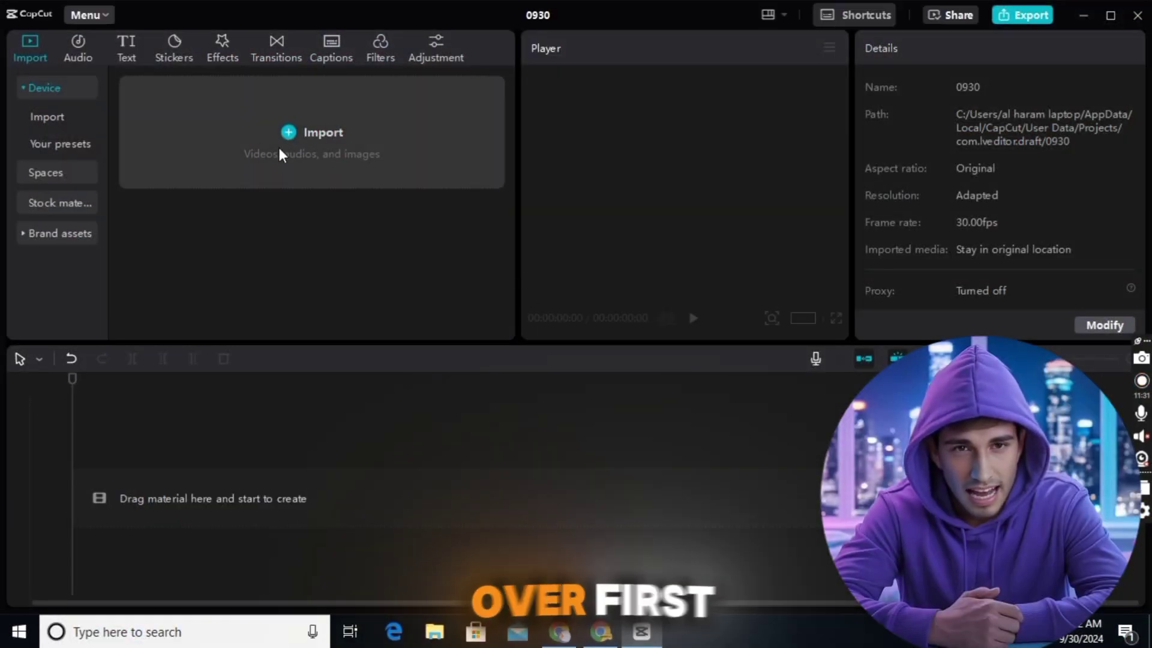
Import the Maya narration MP3 into the project
left_click(278, 131)
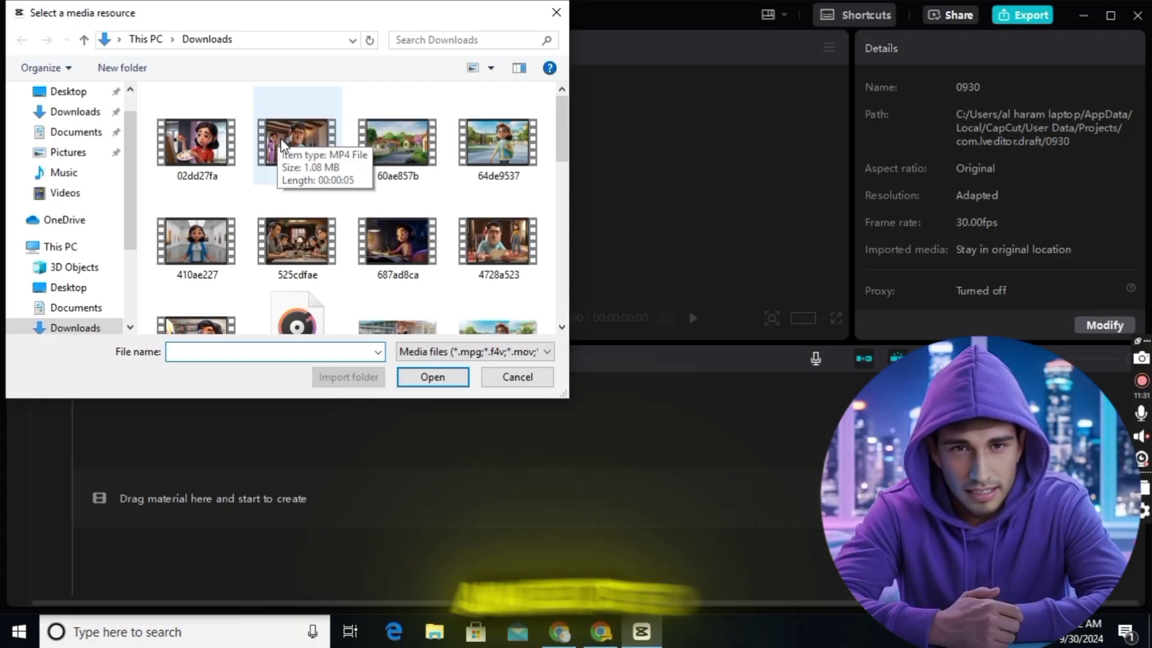
left_click(327, 324)
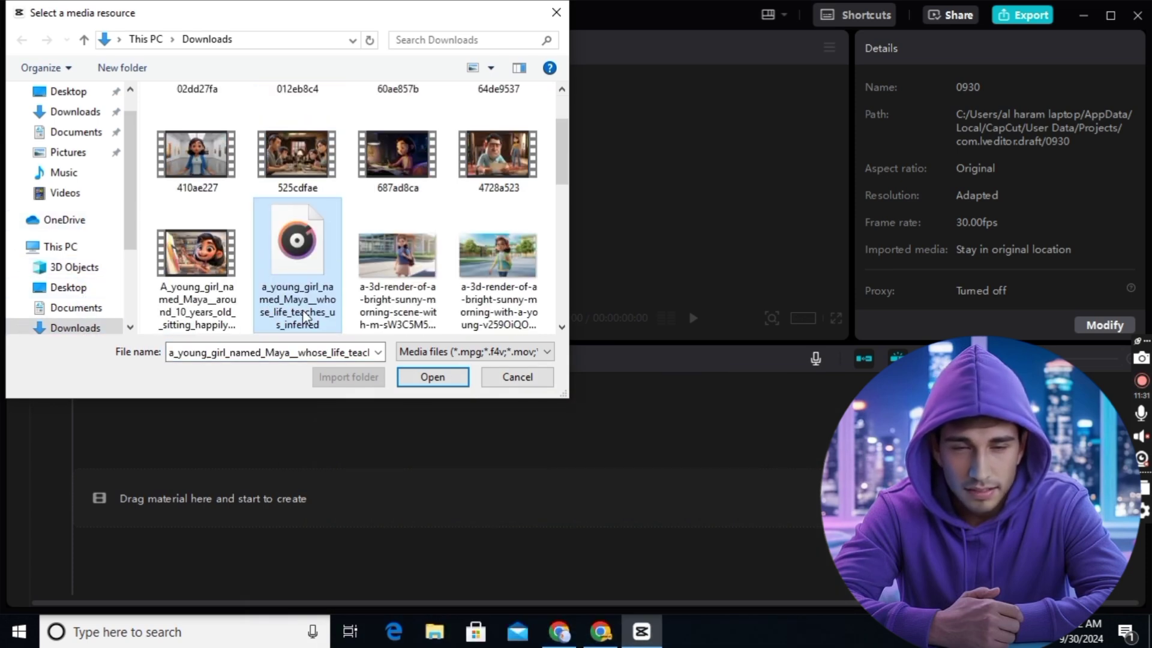
left_click(428, 384)
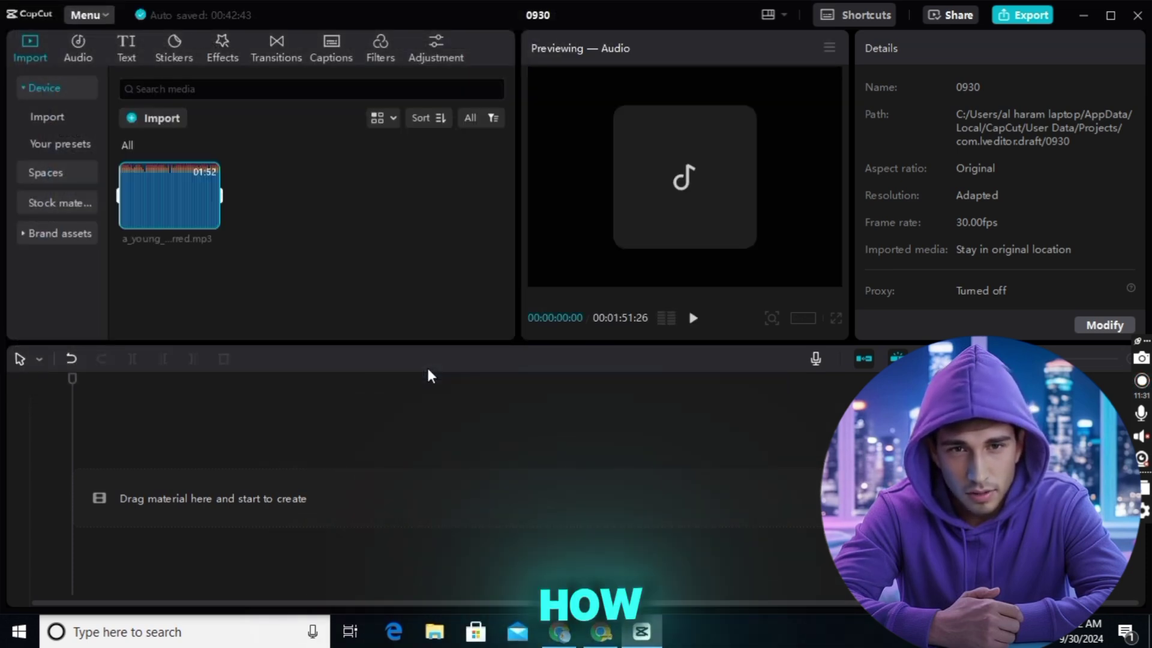
Import all the Maya animation clips and add the narration to the timeline
left_click(161, 117)
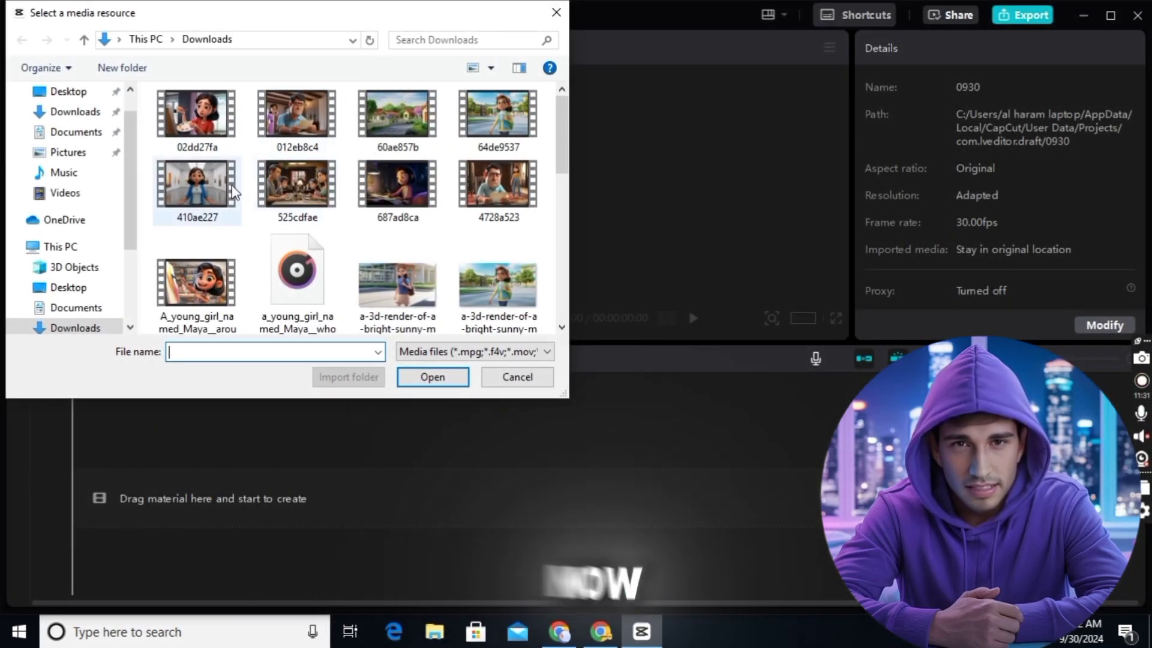
key("ctrl+a")
left_click(427, 380)
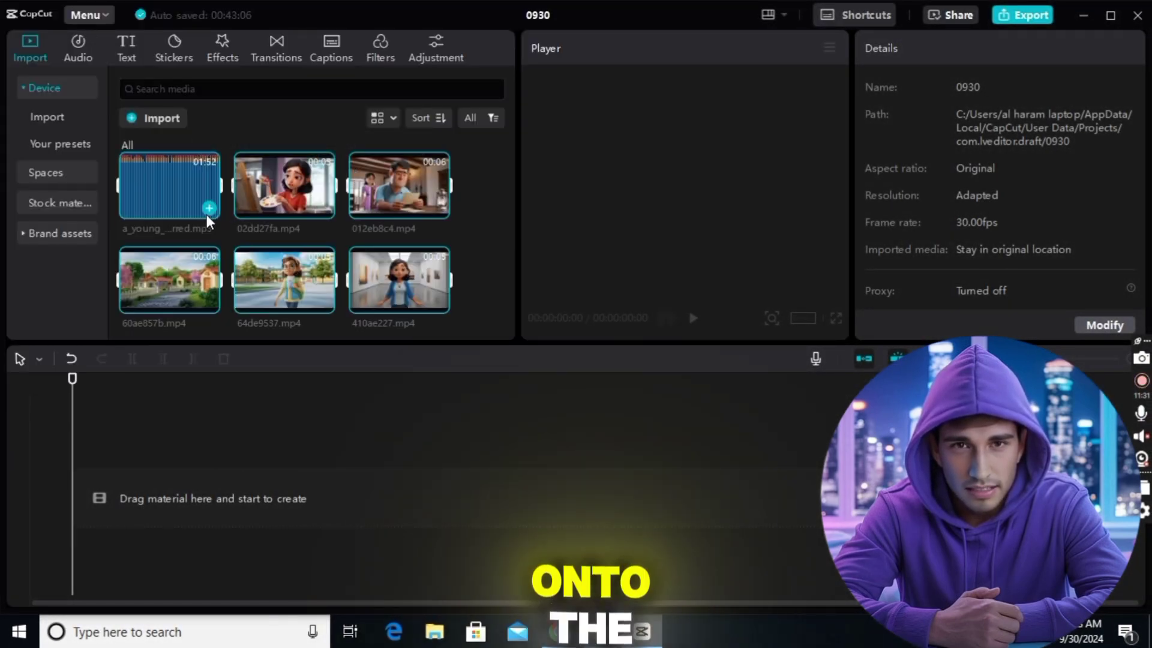
left_click(206, 212)
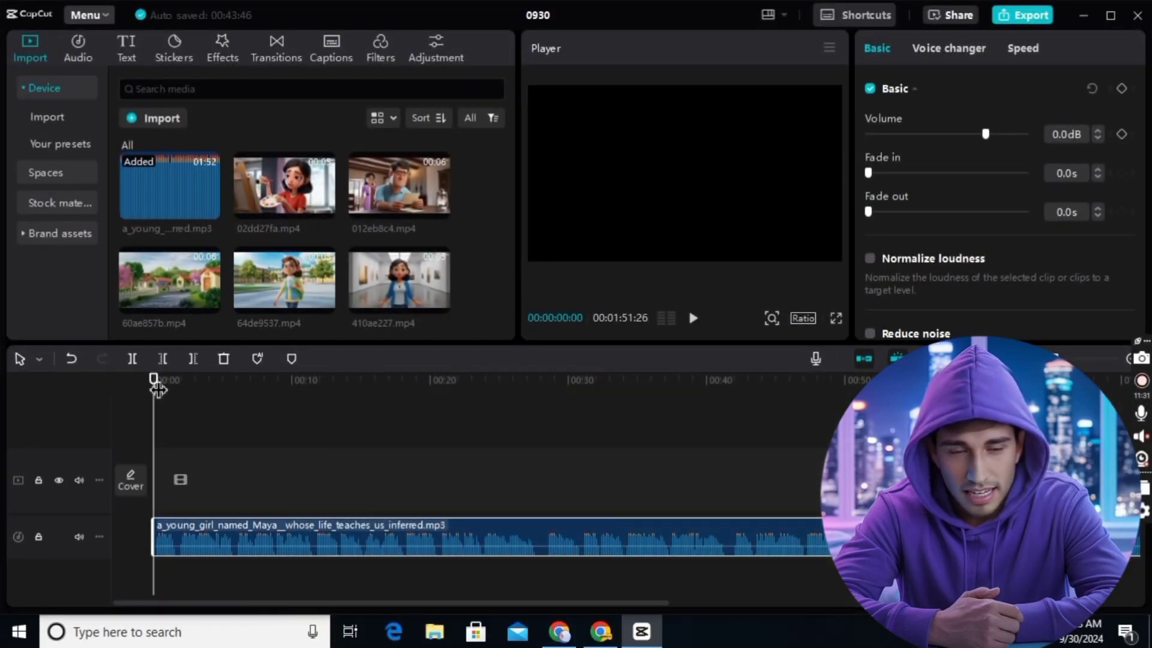
Split the narration audio around 27 seconds and at a later pause
left_click_drag(155, 395, 203, 391)
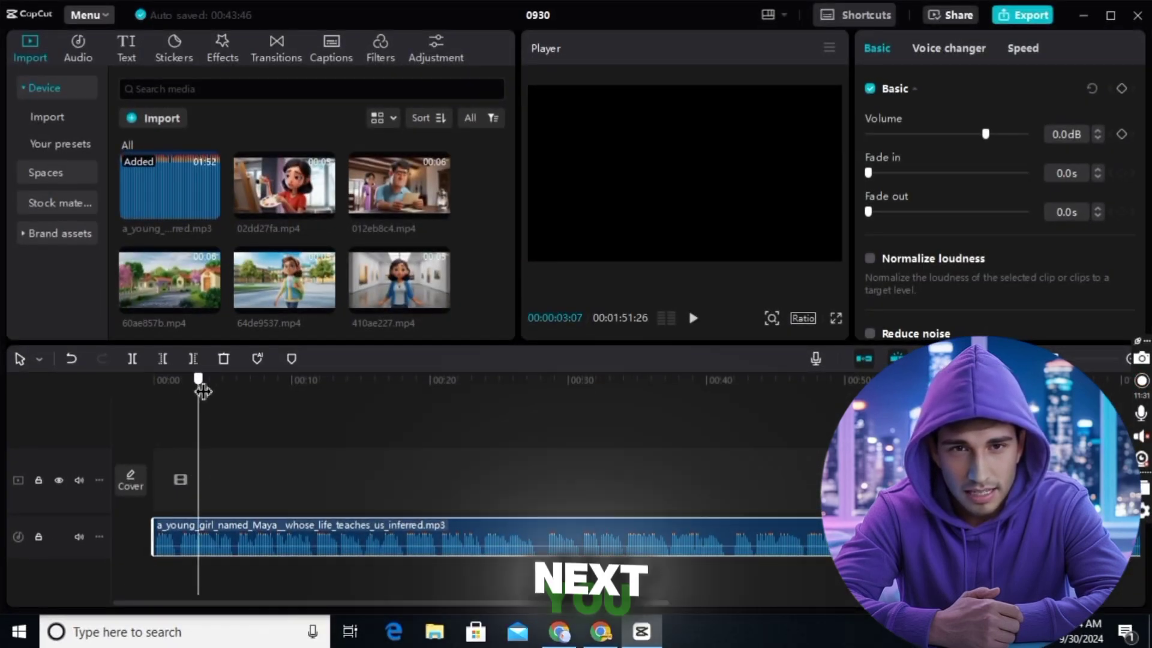
left_click(536, 494)
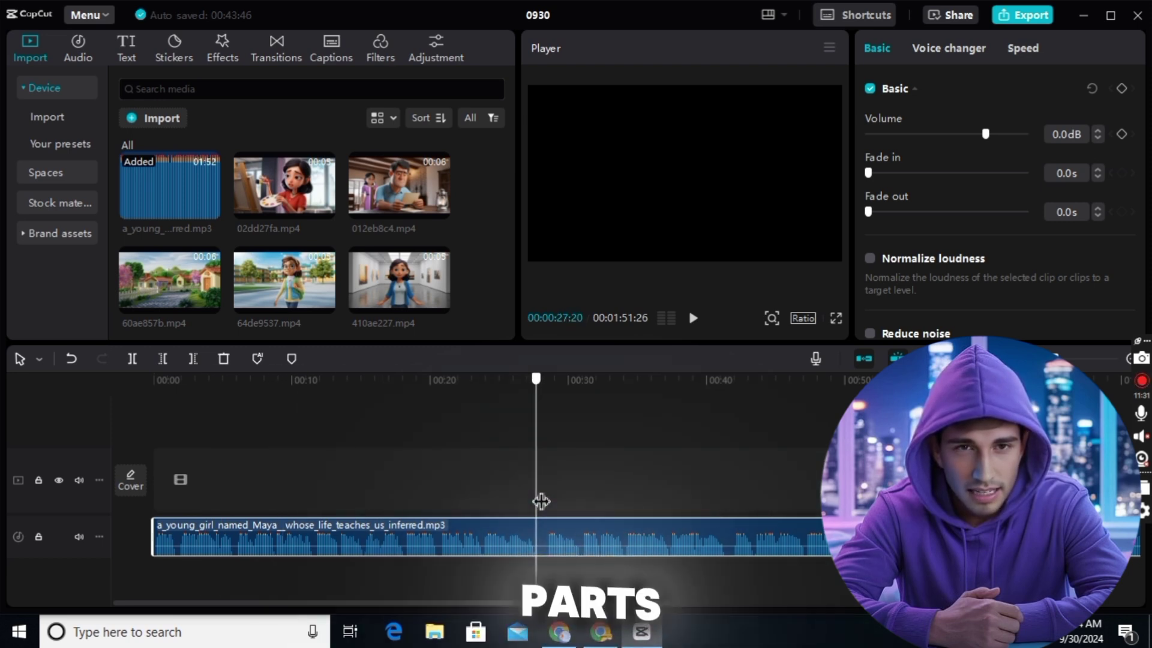
left_click(132, 358)
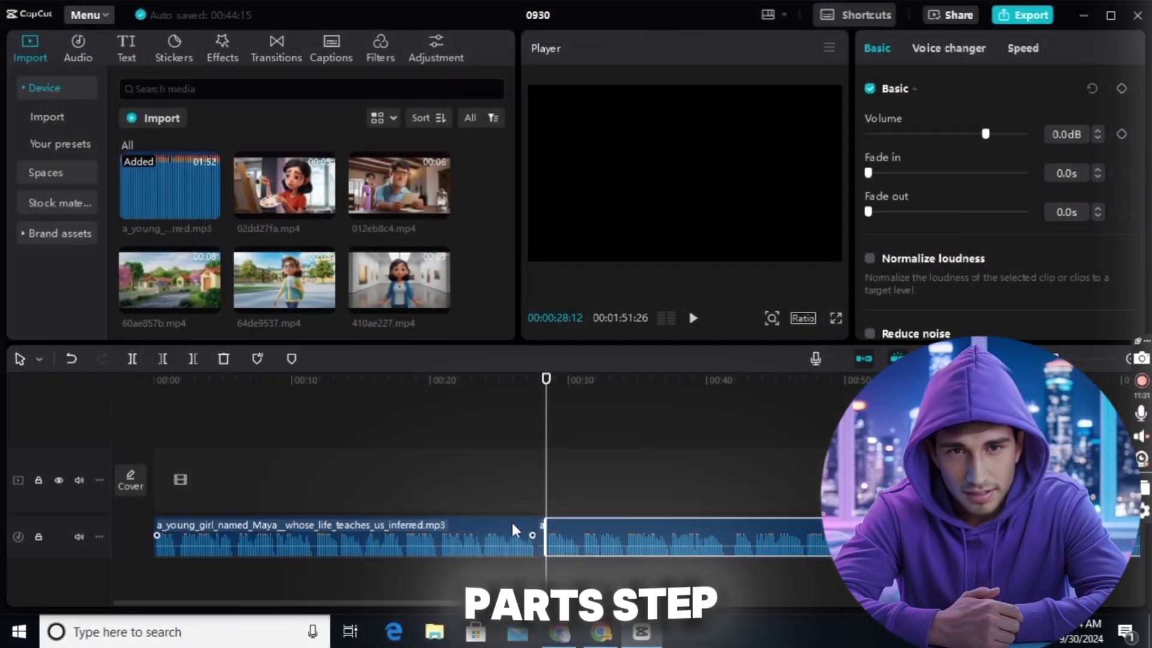
left_click(538, 526)
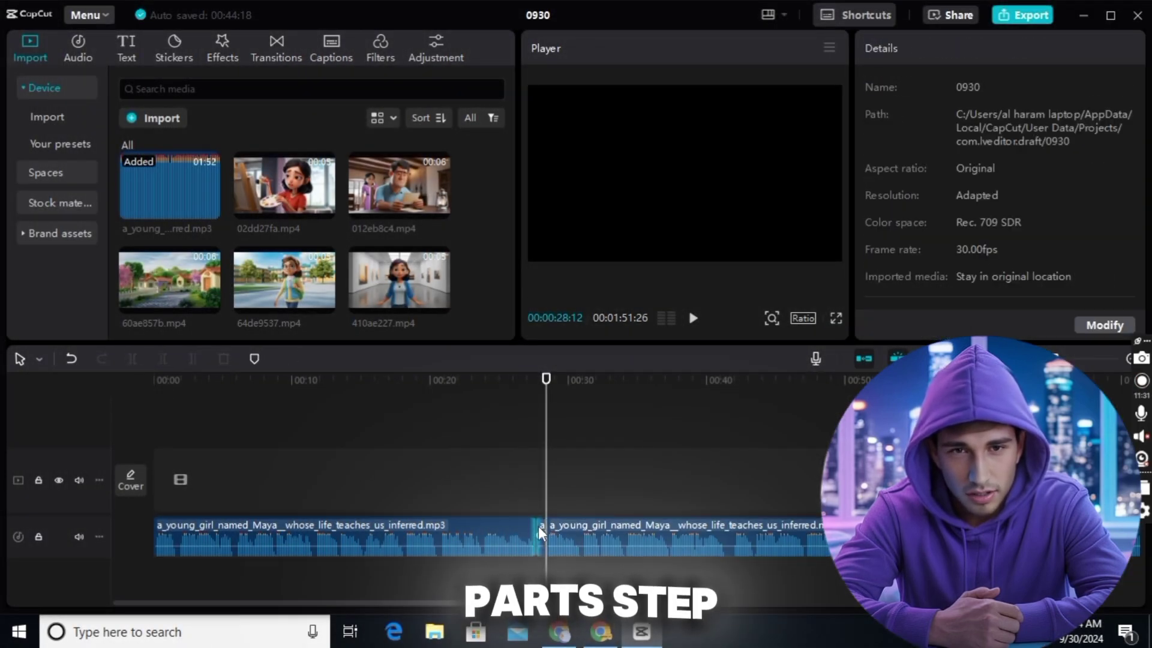
left_click(72, 359)
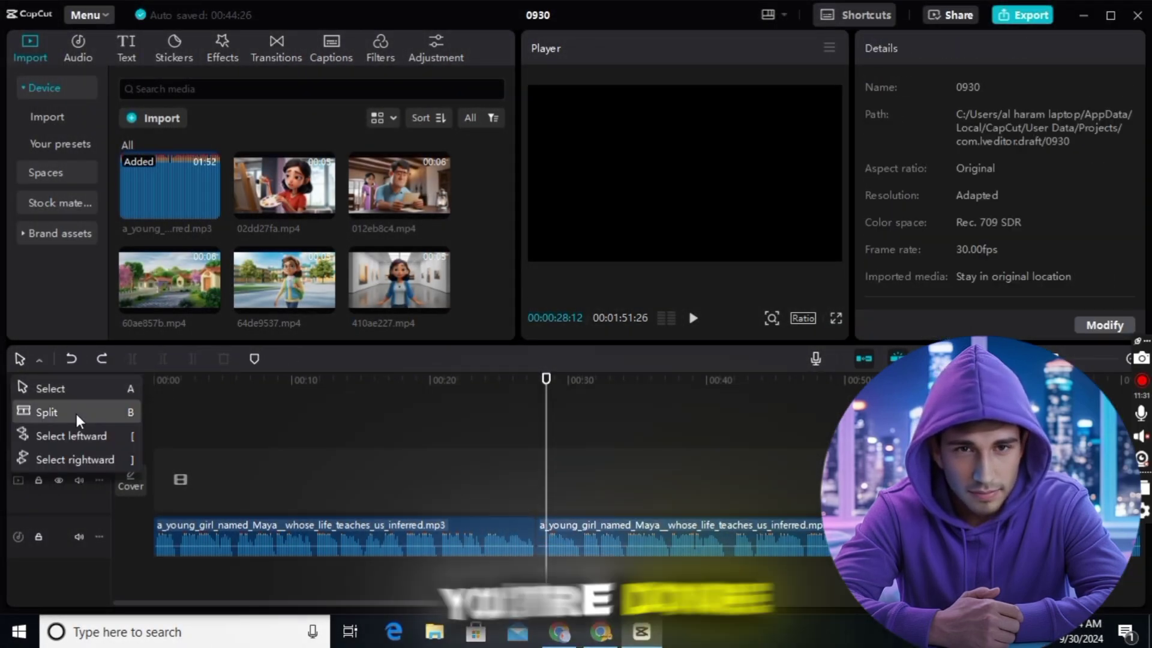
left_click(730, 537)
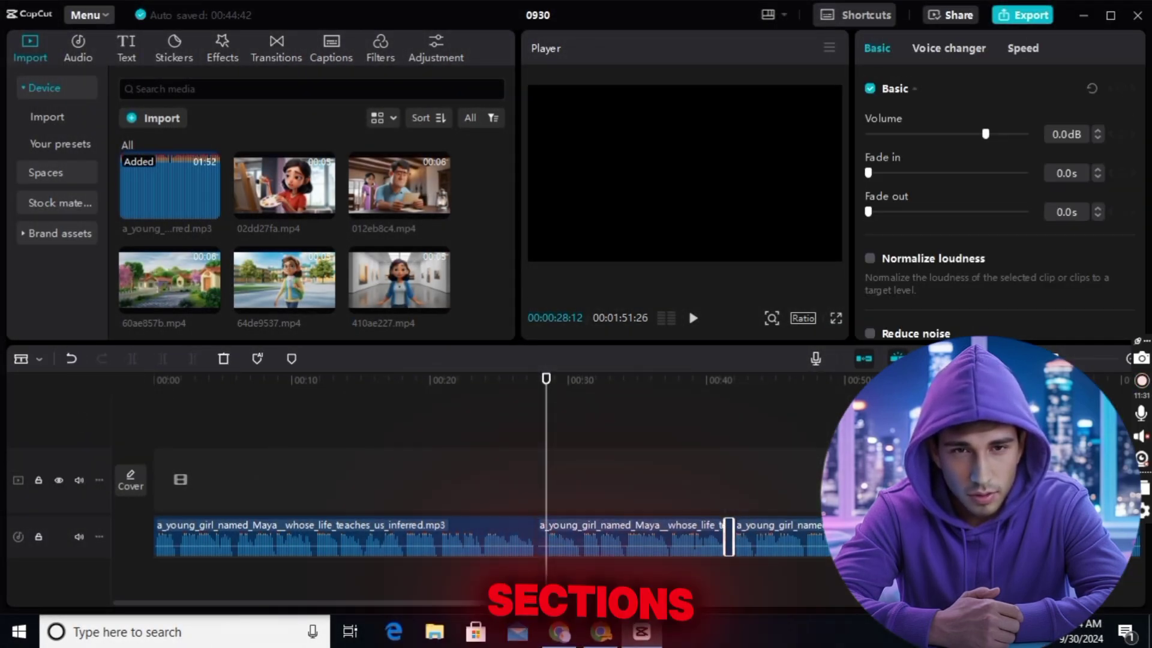
Split the narration near 1:30–1:45 and delete the short leftover piece
left_click_drag(1055, 358, 1062, 358)
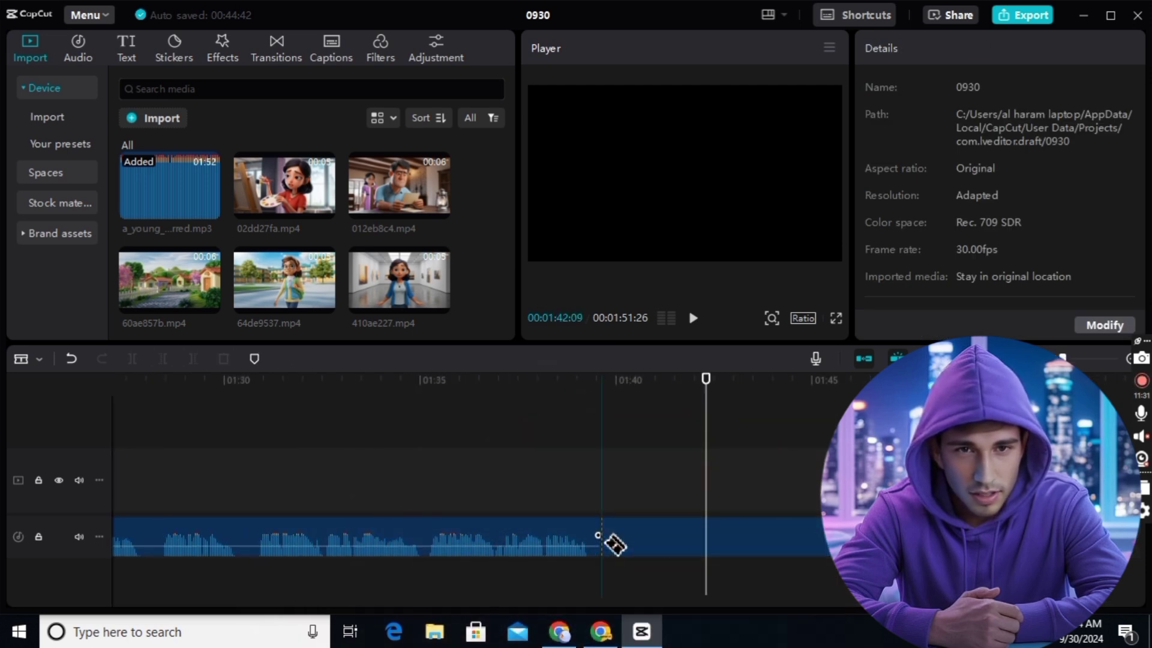
left_click(255, 534)
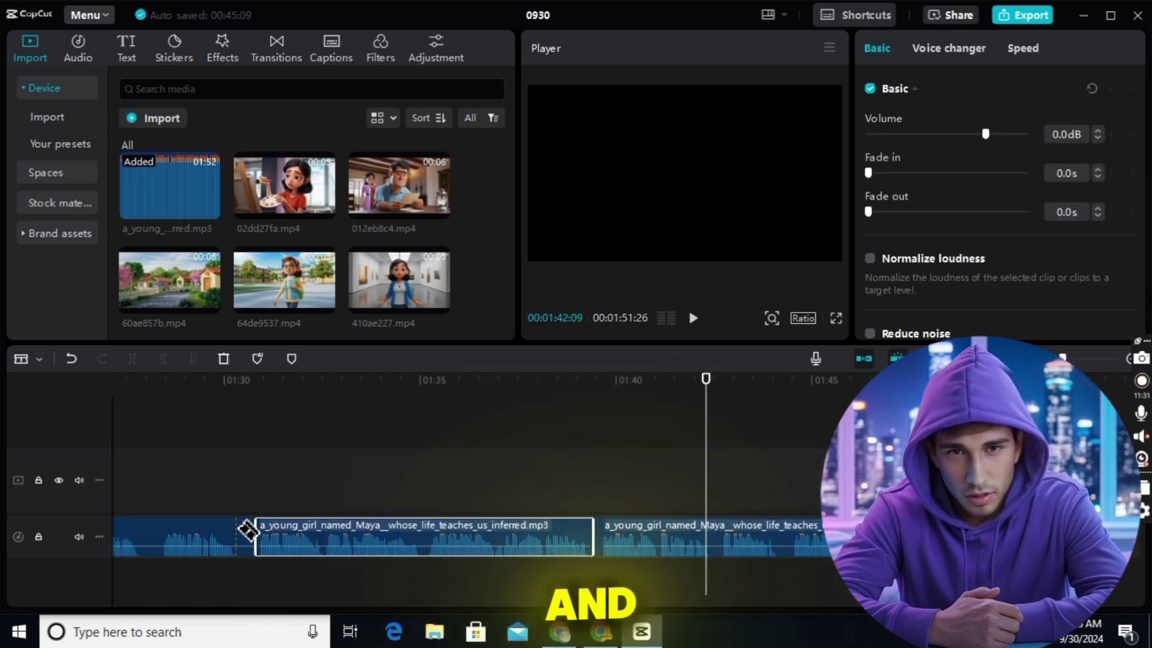
left_click(246, 536)
left_click(224, 358)
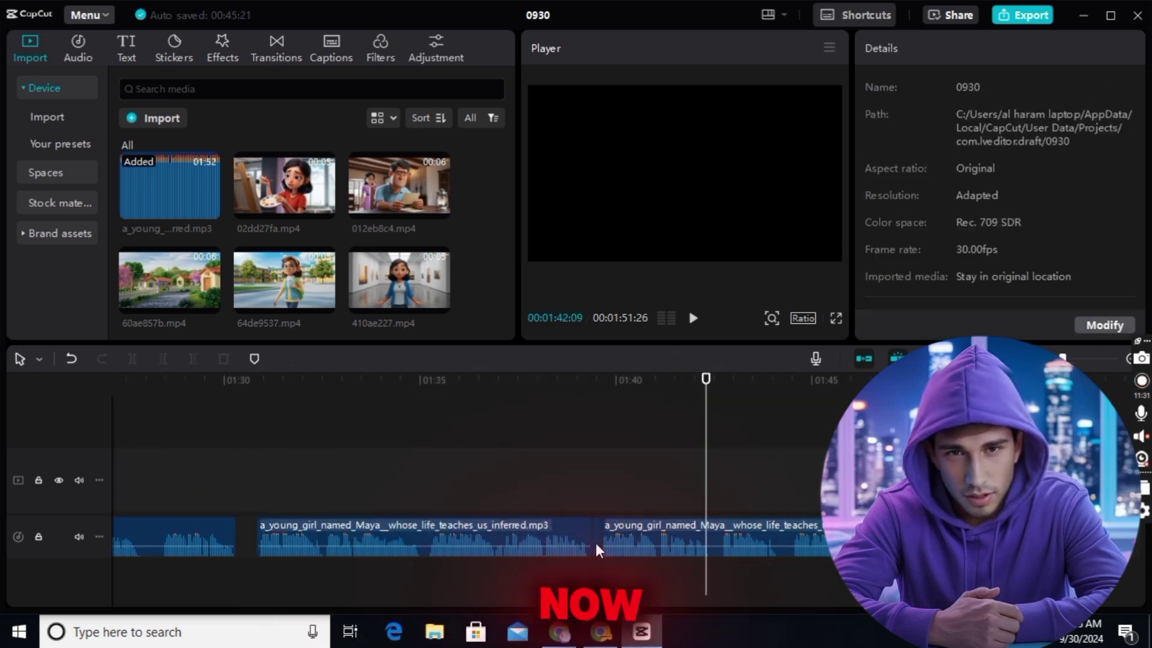
Slide the remaining narration sections left to close the gaps
left_click(458, 380)
left_click_drag(724, 535, 712, 535)
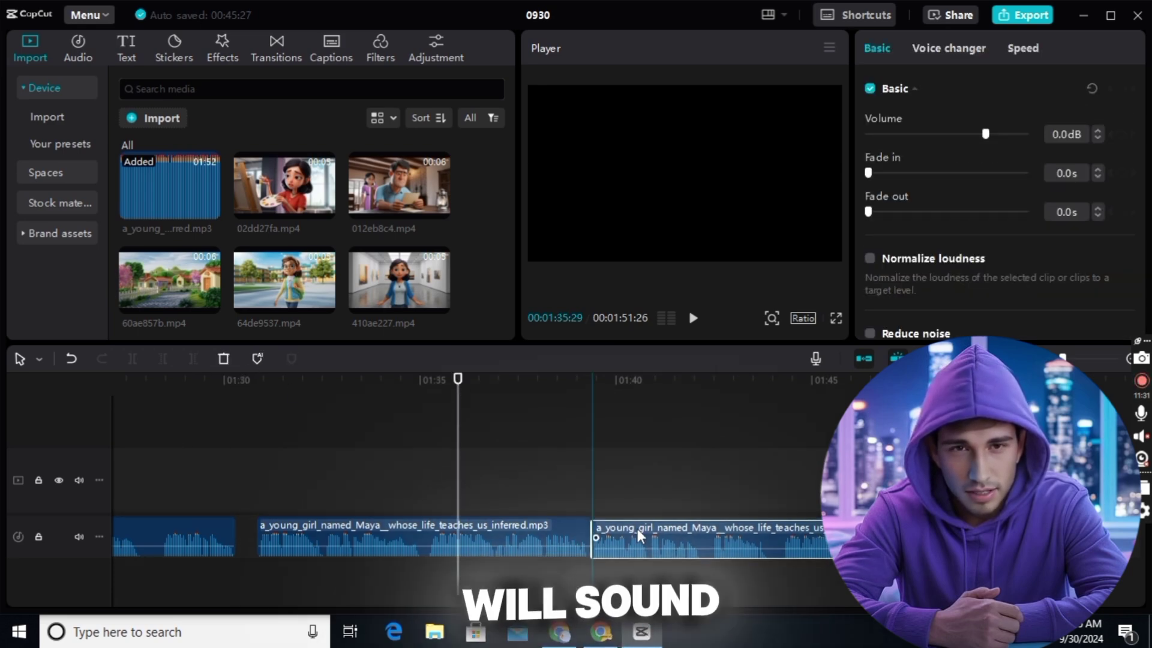
left_click_drag(318, 537, 303, 537)
left_click(684, 546)
left_click_drag(684, 546, 663, 546)
left_click(324, 481)
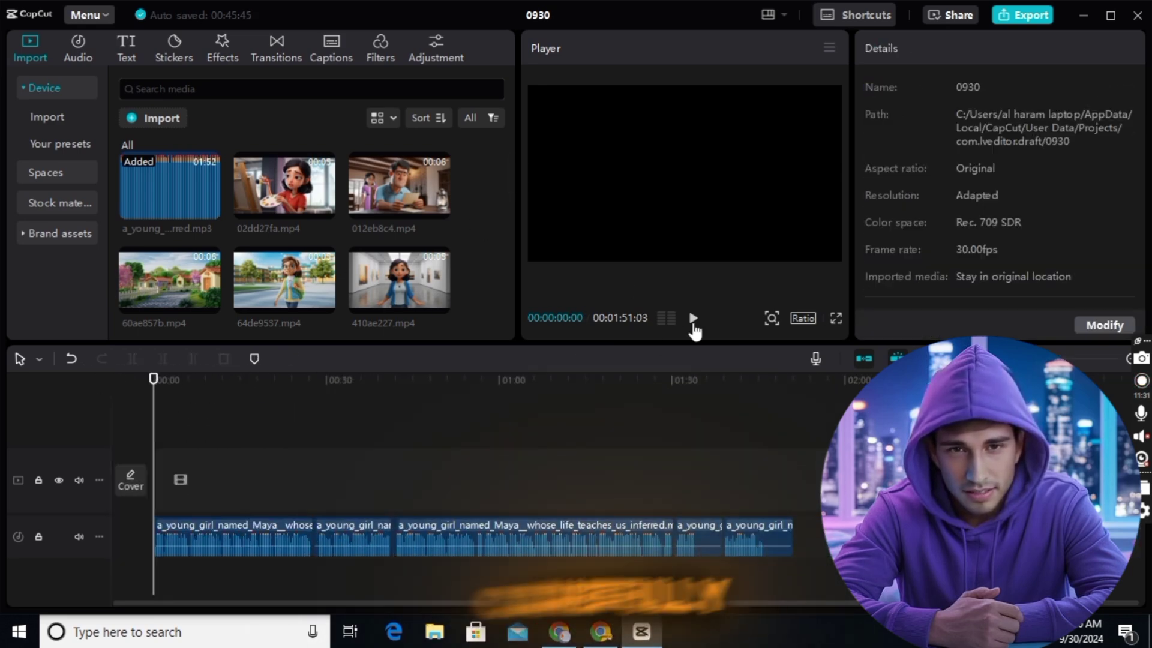
Add the Maya painting clip and clip 410ae227 to the video track
left_click(693, 318)
scroll(510, 194, "down", 5)
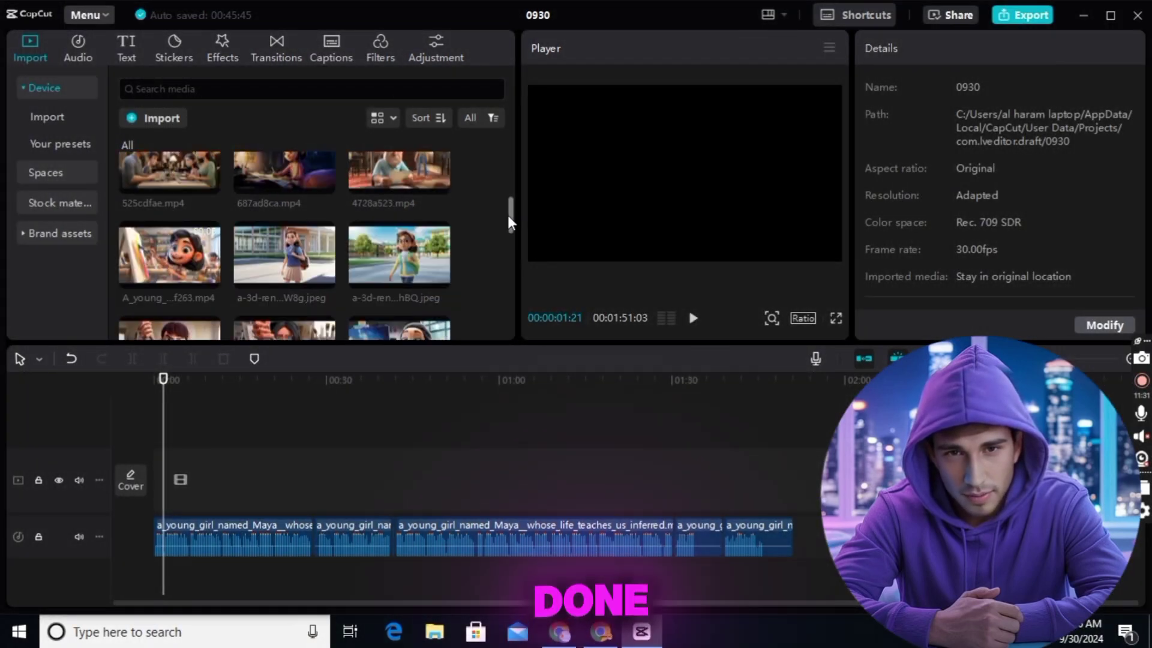
mouse_move(169, 254)
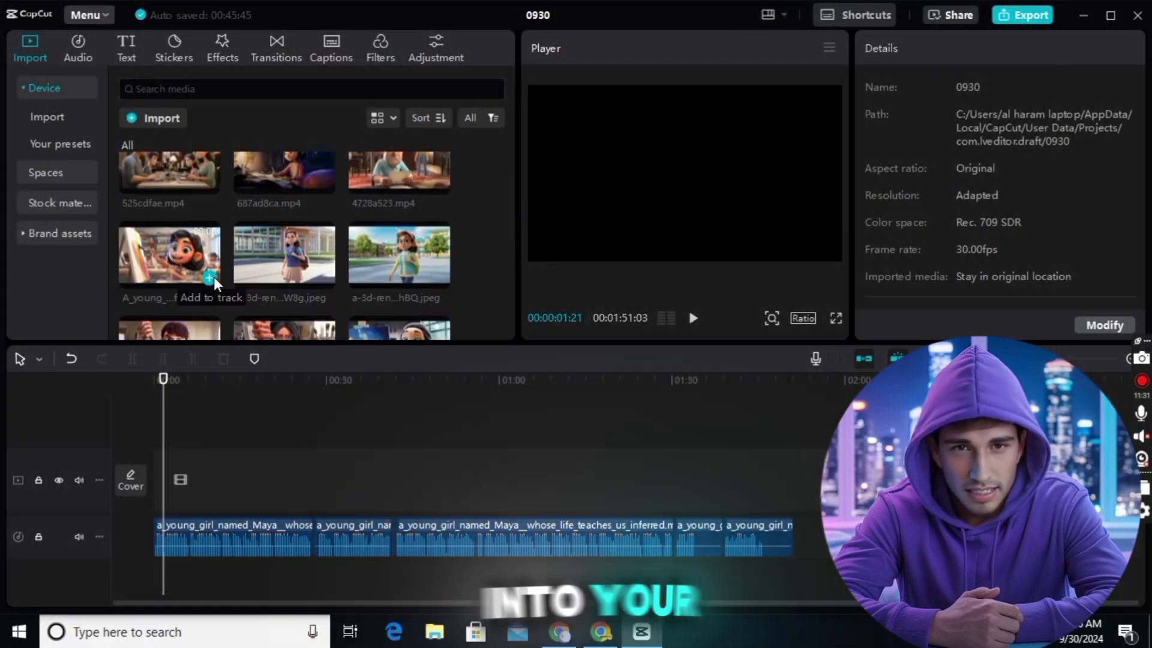
left_click(214, 276)
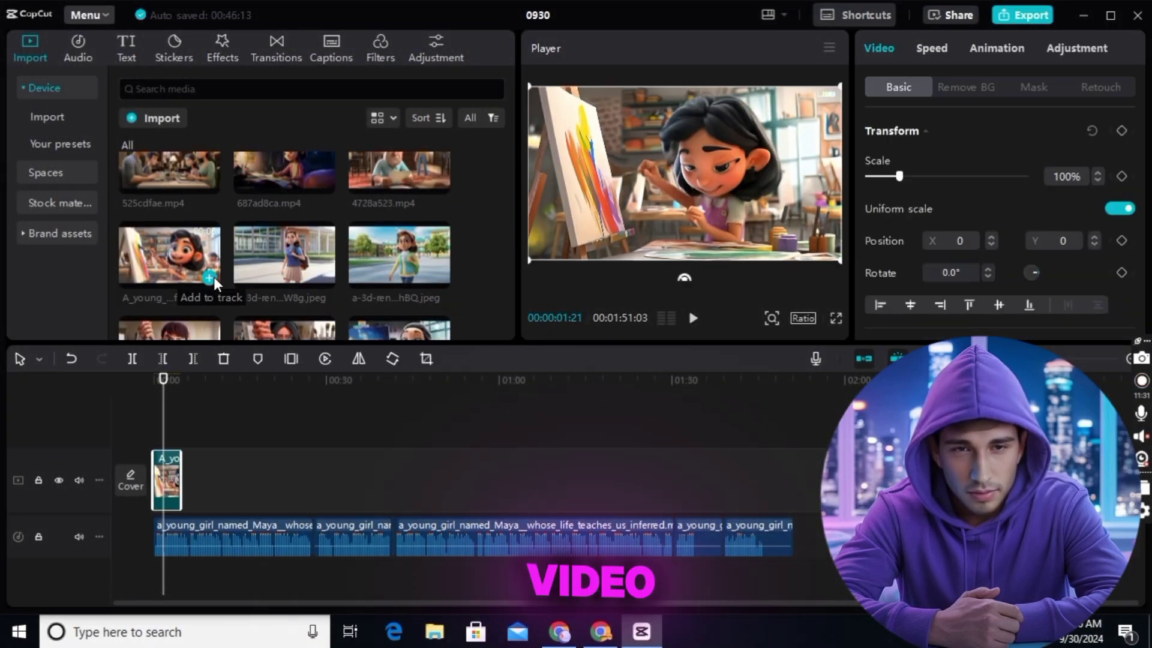
left_click(693, 318)
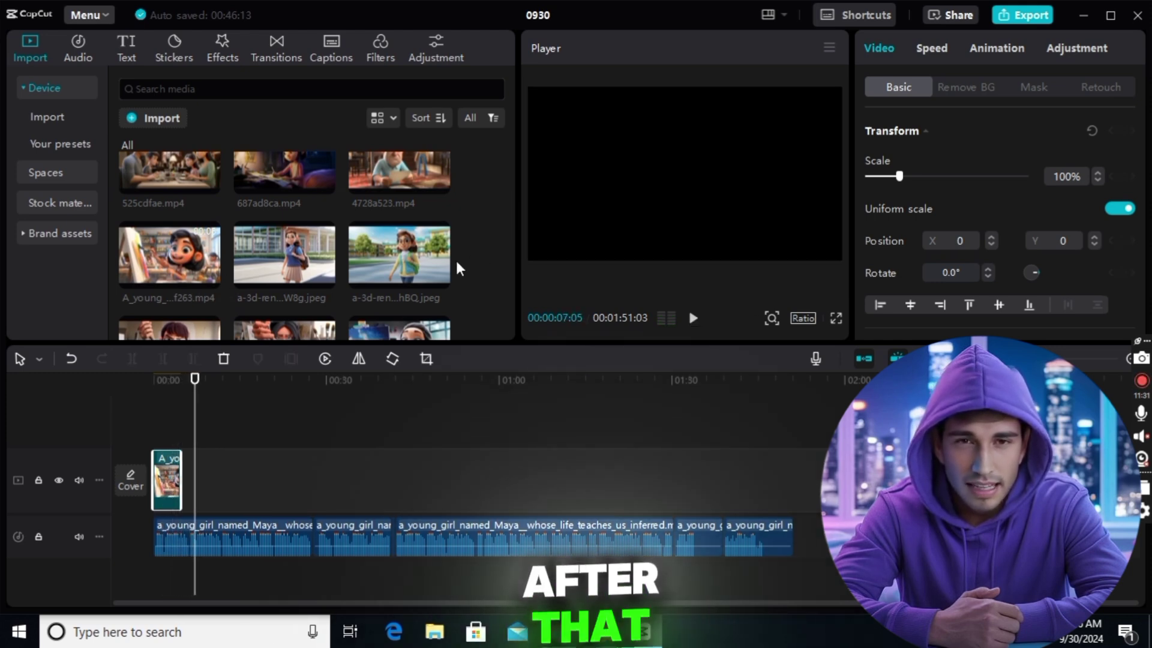
scroll(512, 252, "down", 3)
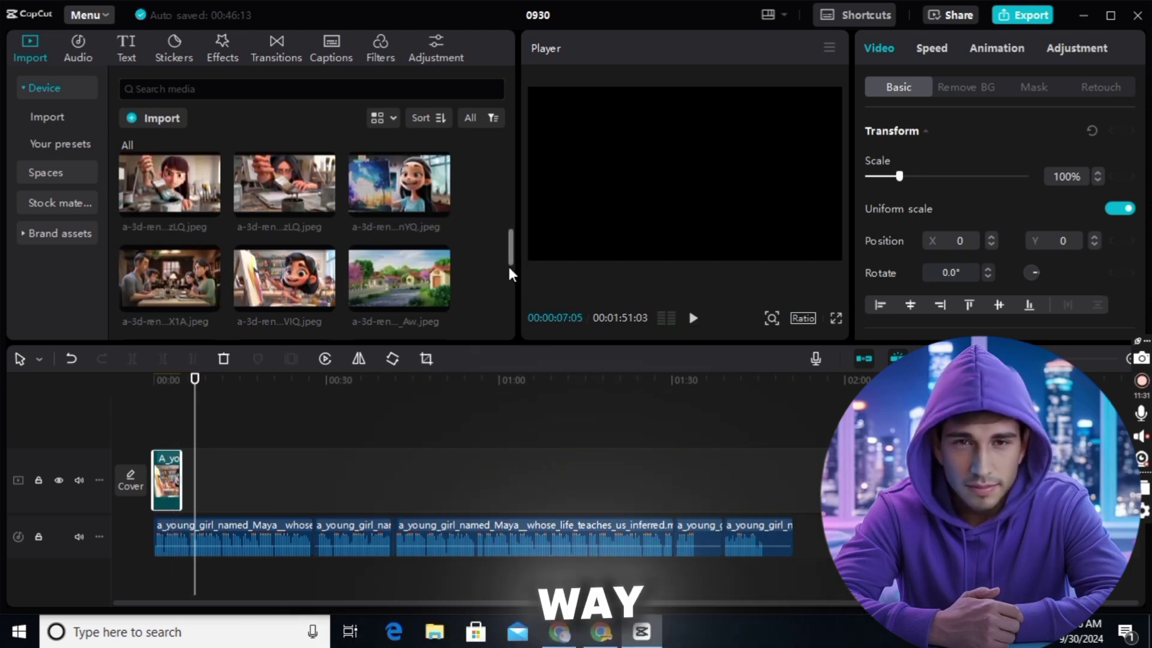
scroll(509, 197, "up", 3)
scroll(509, 198, "up", 2)
left_click(440, 304)
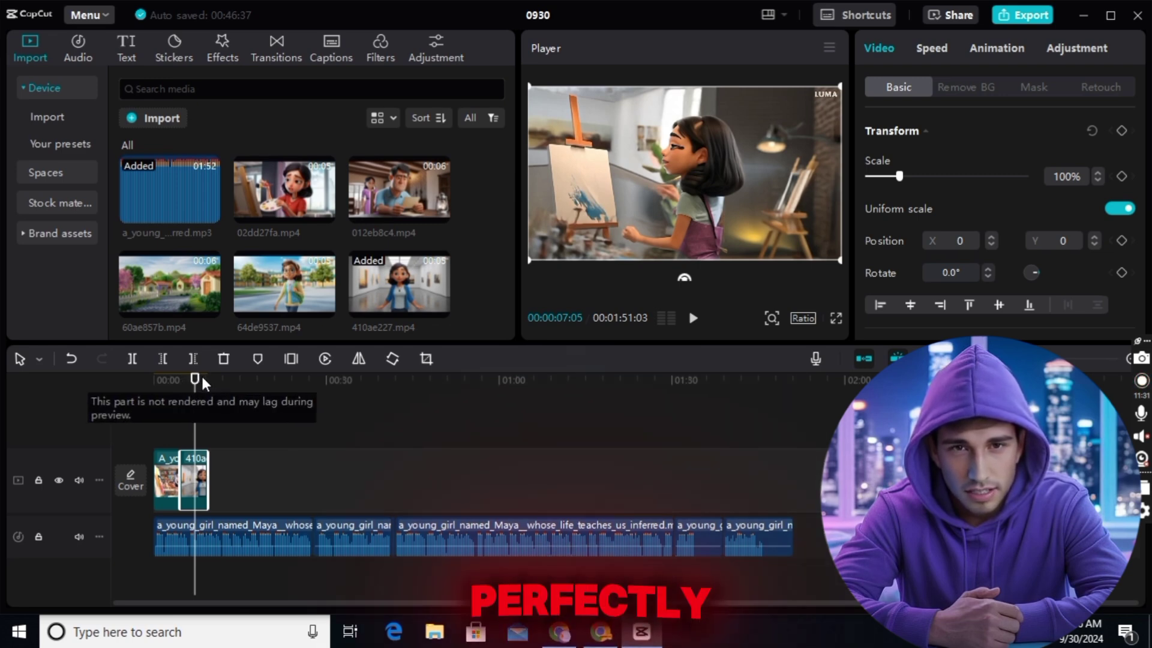
Append clips 60ae857b, 64de9537 and 02dd27fa, shifting a narration section to match
mouse_move(199, 386)
left_mouse_down()
mouse_move(221, 406)
mouse_move(222, 387)
left_mouse_up()
left_click(209, 307)
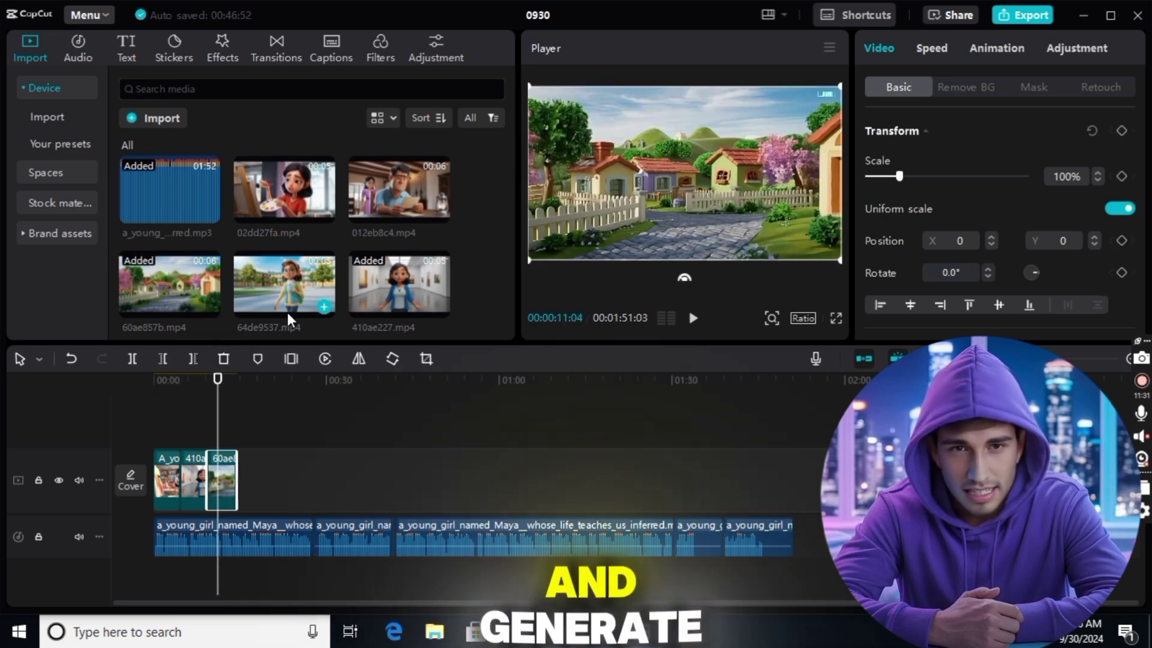
left_click(323, 306)
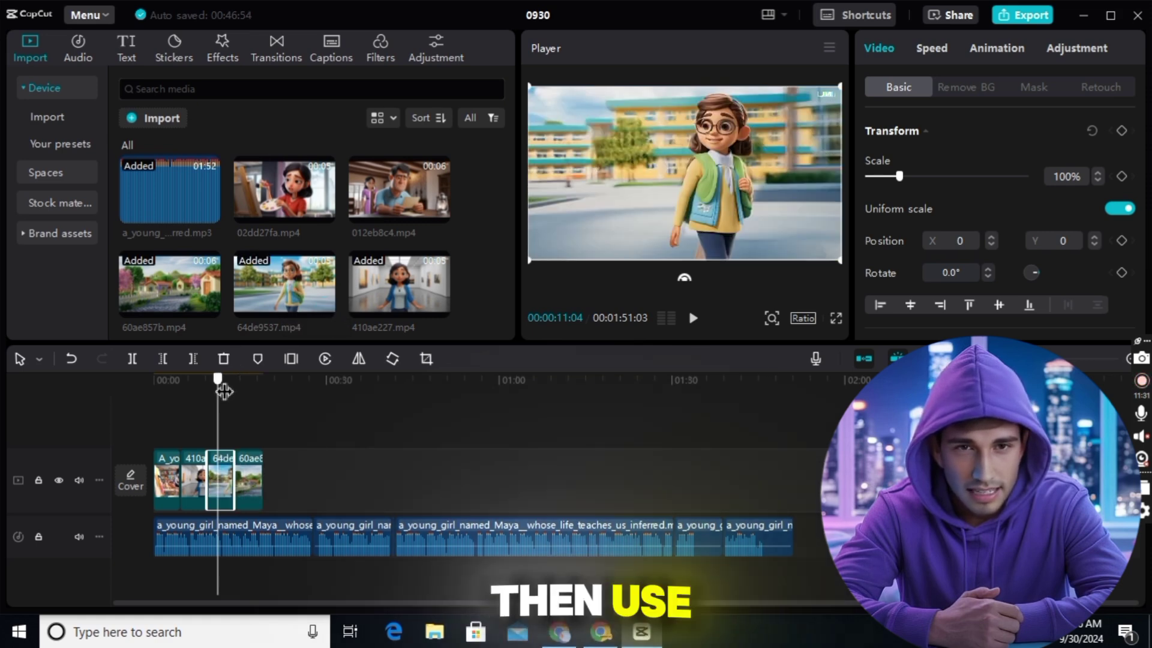
left_click_drag(239, 391, 273, 399)
left_click(325, 213)
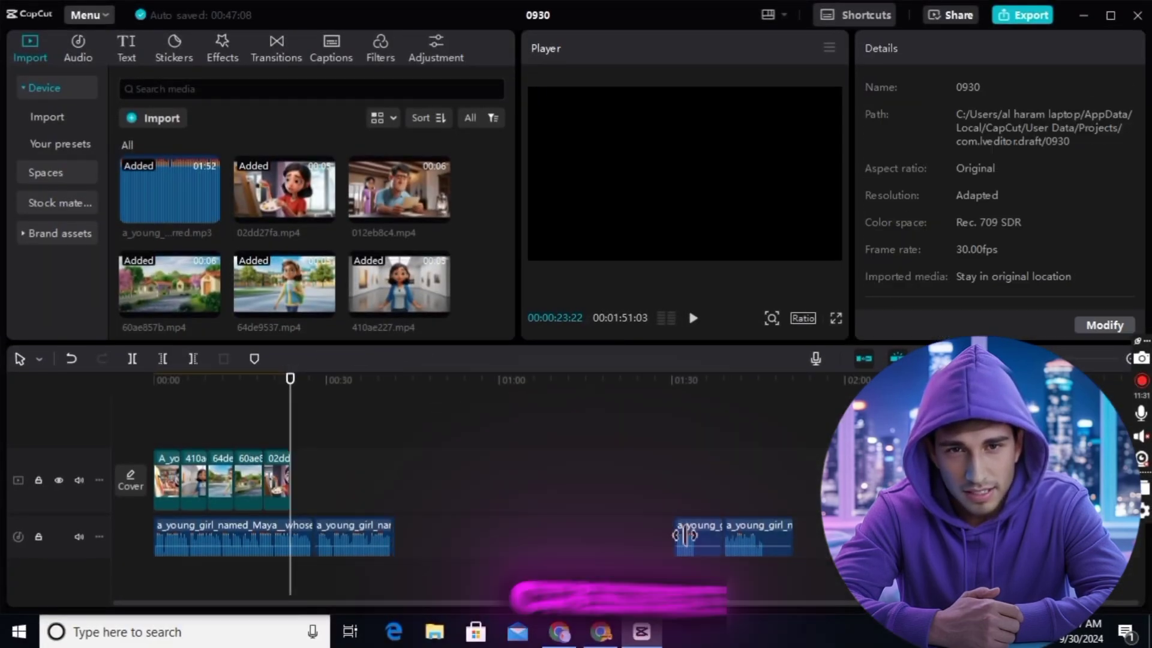
mouse_move(700, 533)
left_mouse_down()
mouse_move(430, 537)
mouse_move(485, 526)
left_mouse_up()
Append clips 012eb8c4, 4728a523 and 525cdfae at the end of the video track
left_click(442, 213)
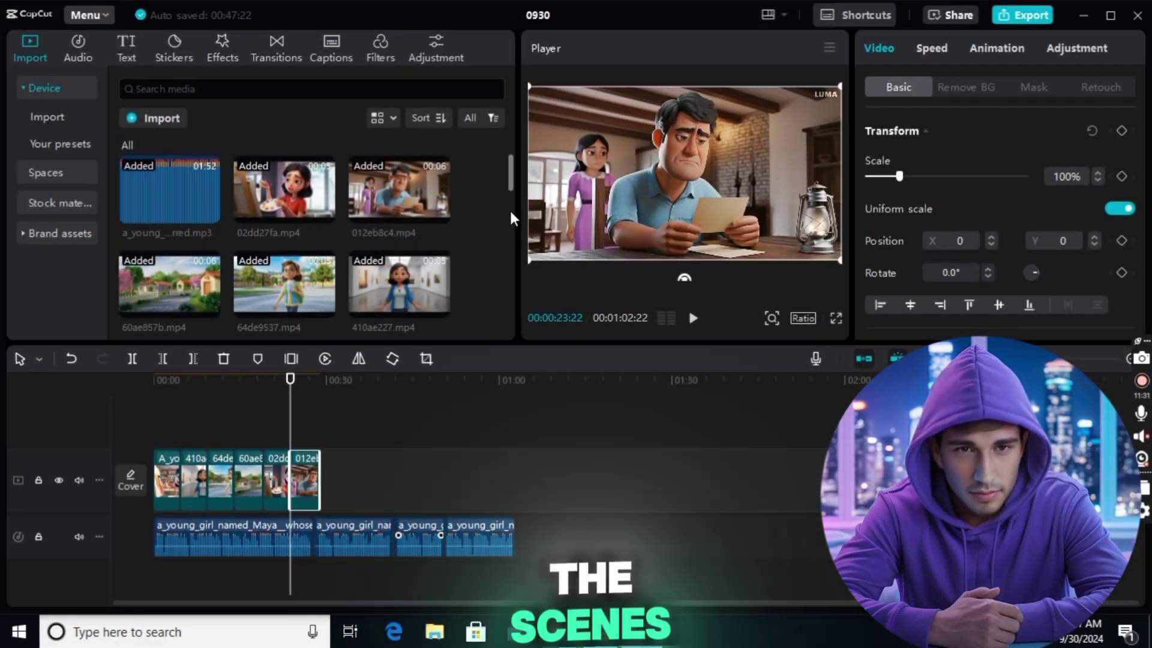
scroll(509, 208, "down", 5)
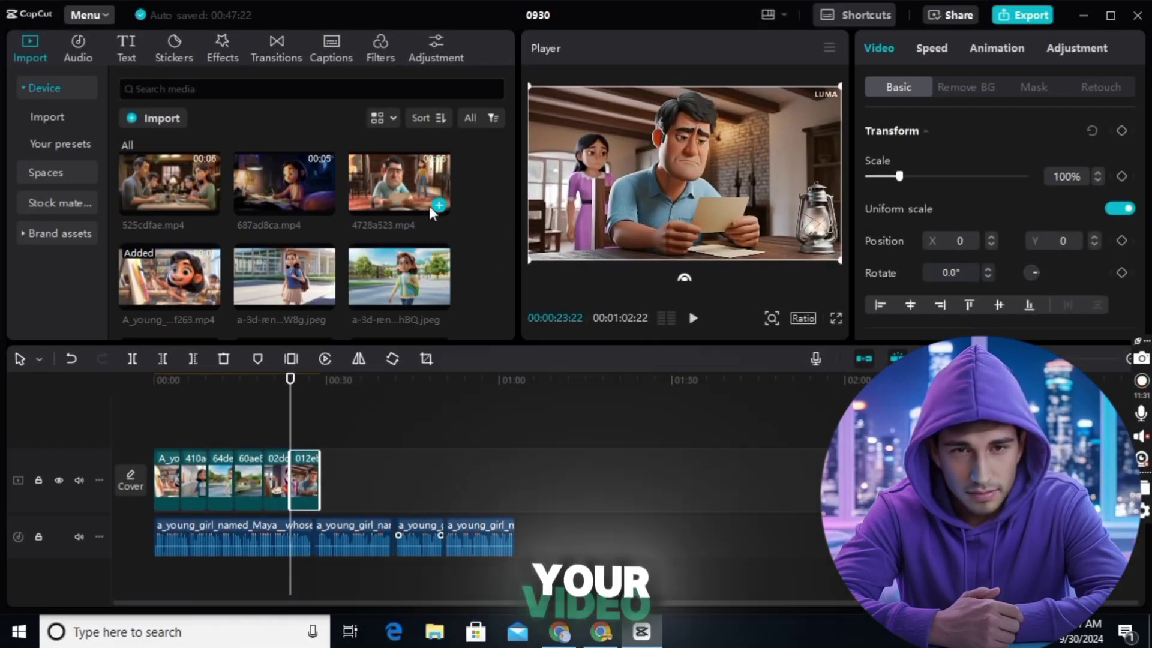
left_click(440, 206)
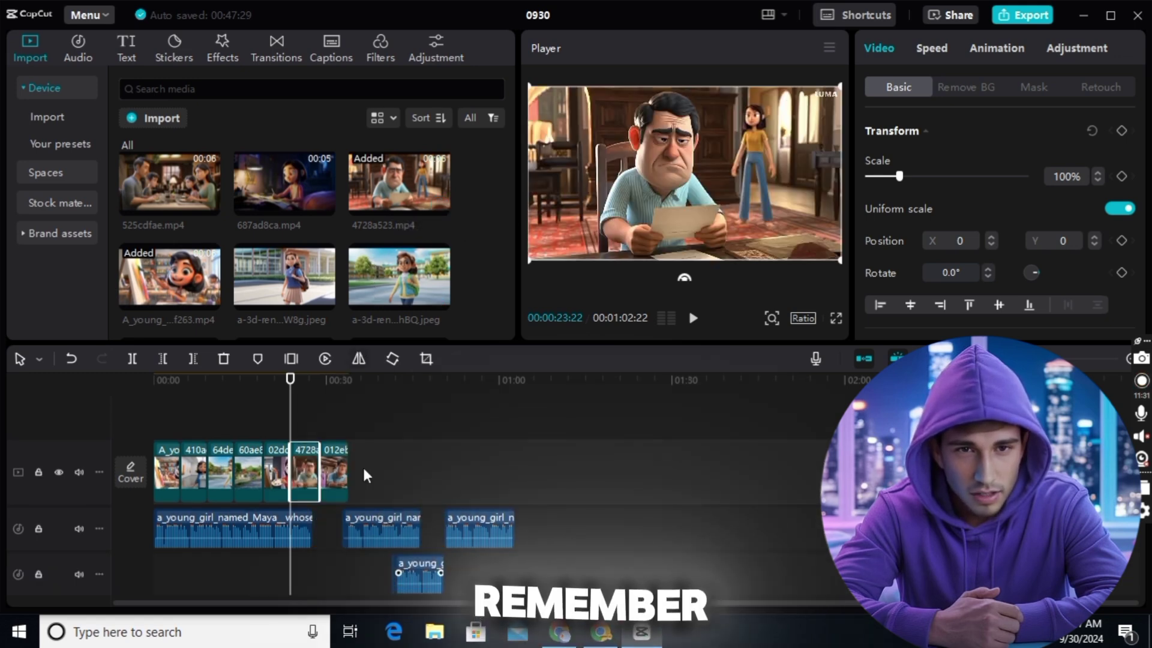
left_click(343, 428)
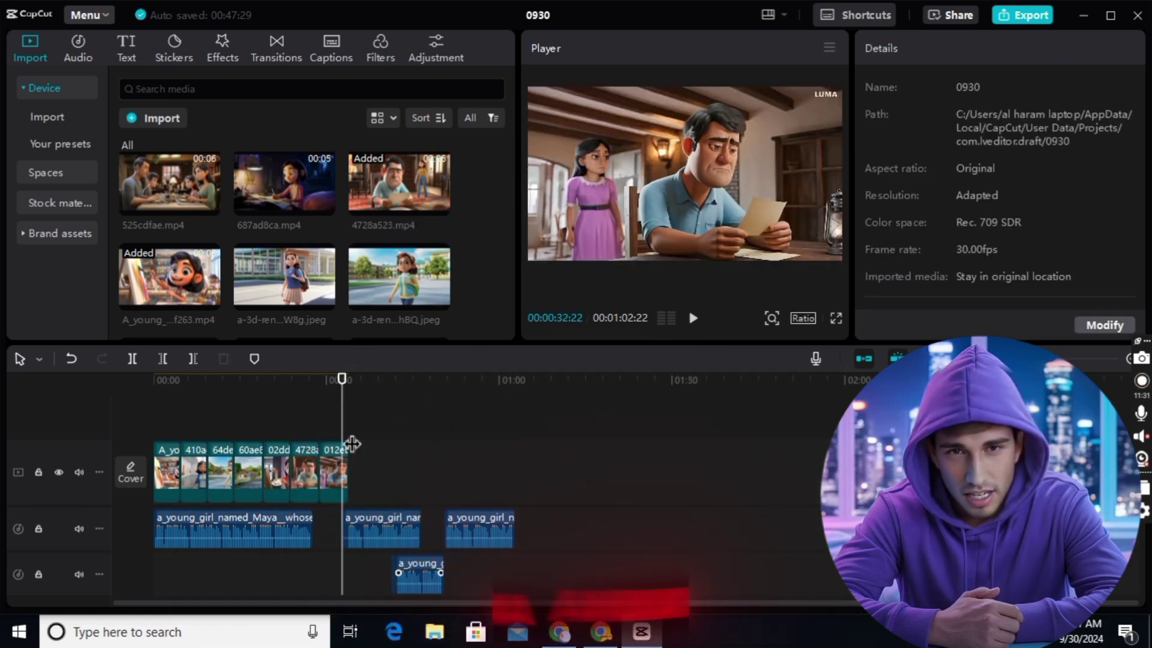
left_click(348, 424)
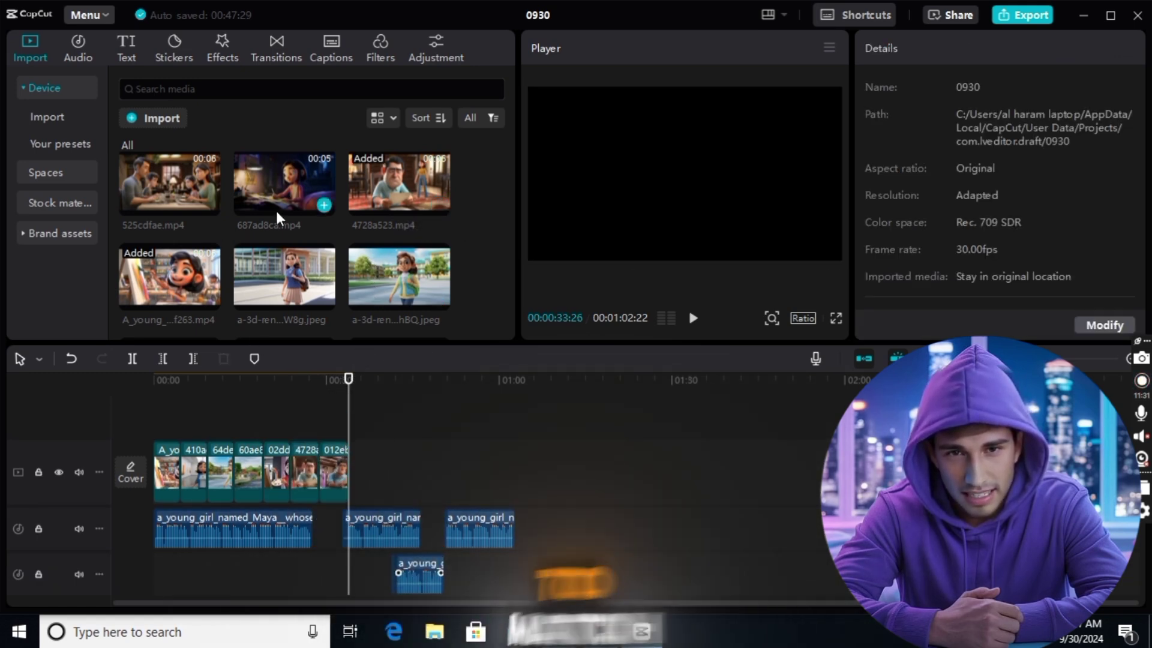
left_click(210, 206)
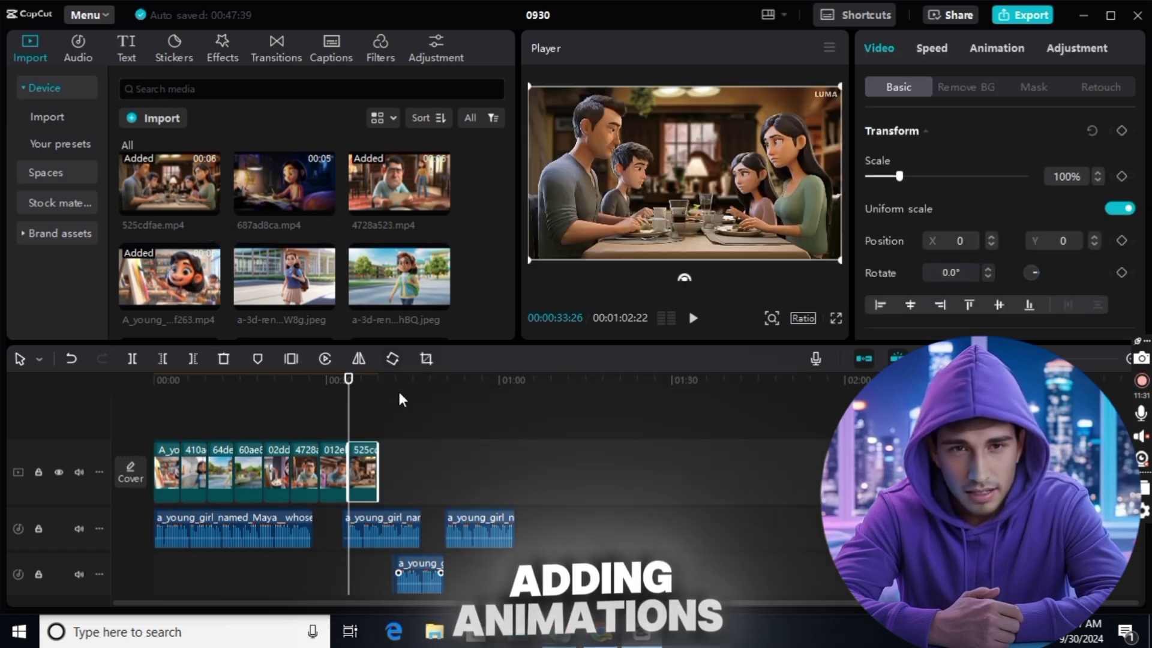
left_click(386, 438)
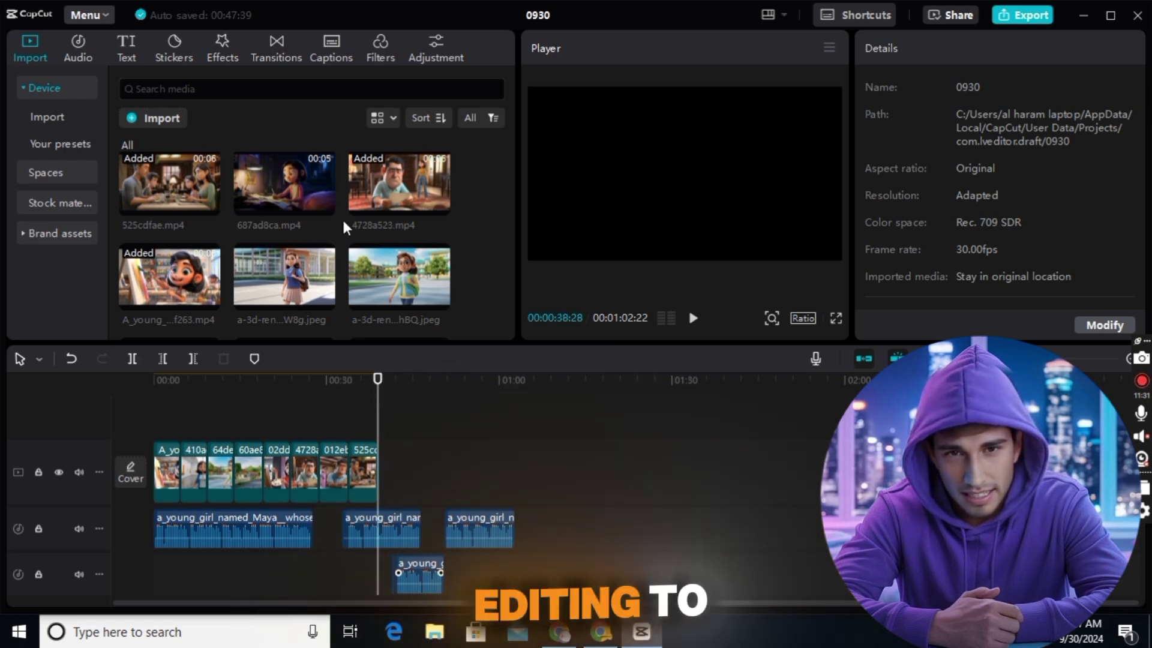
Add clip 687ad8ca and give the first clip the Zoom 1 combo animation
left_click(324, 205)
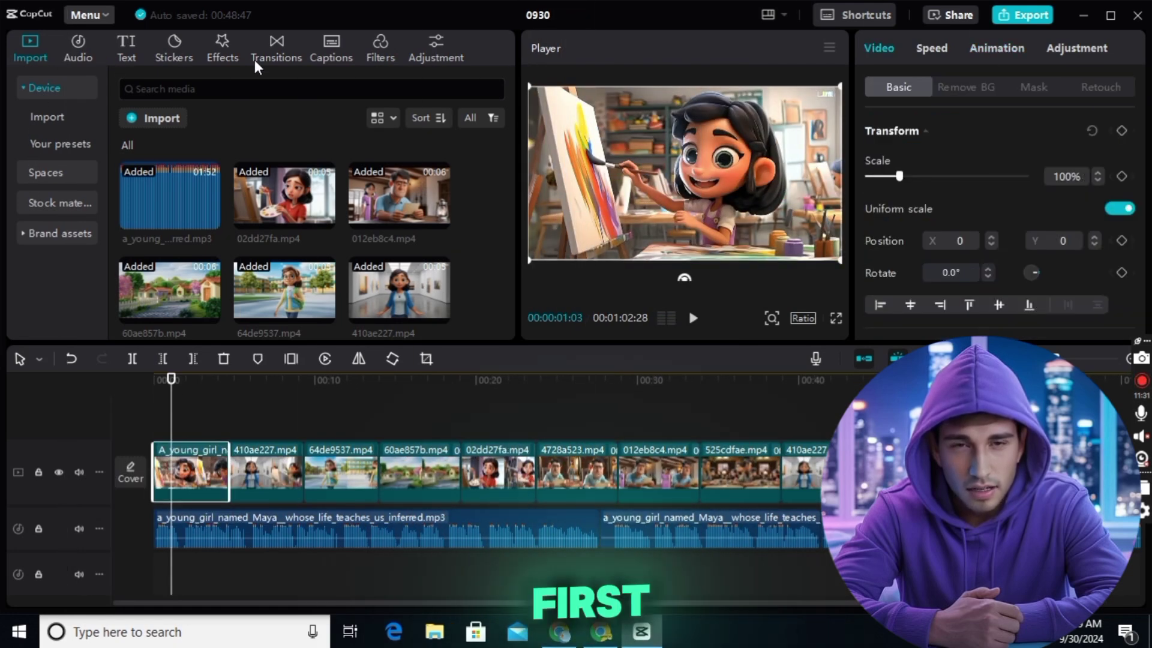
left_click(985, 52)
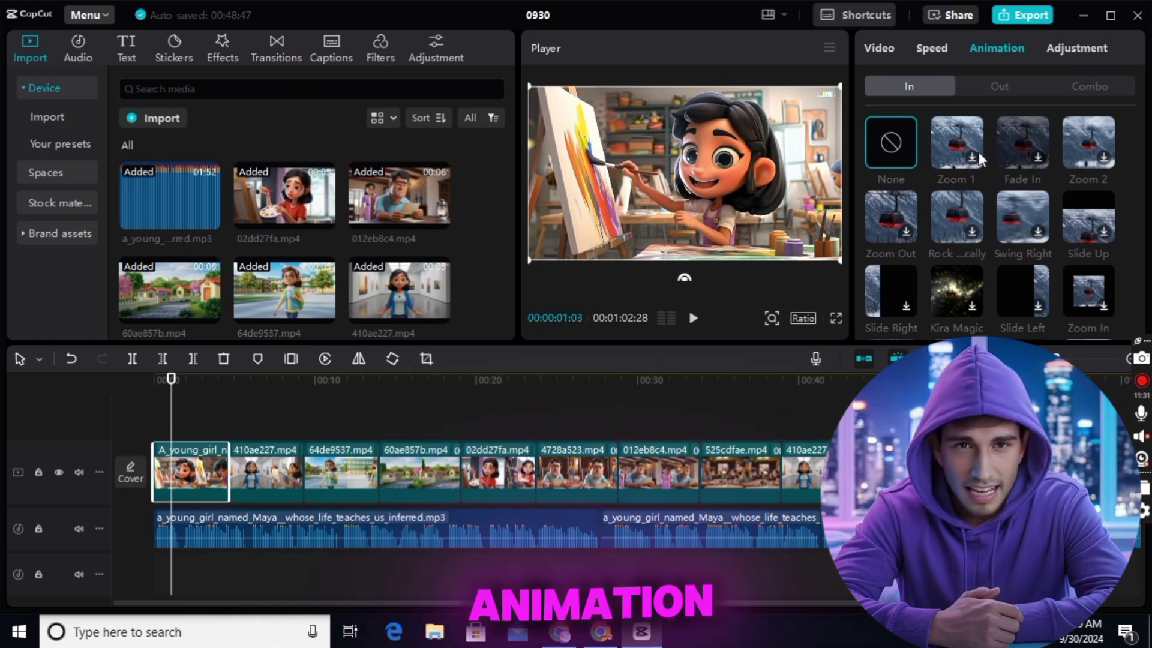
mouse_move(1021, 143)
left_click(1005, 89)
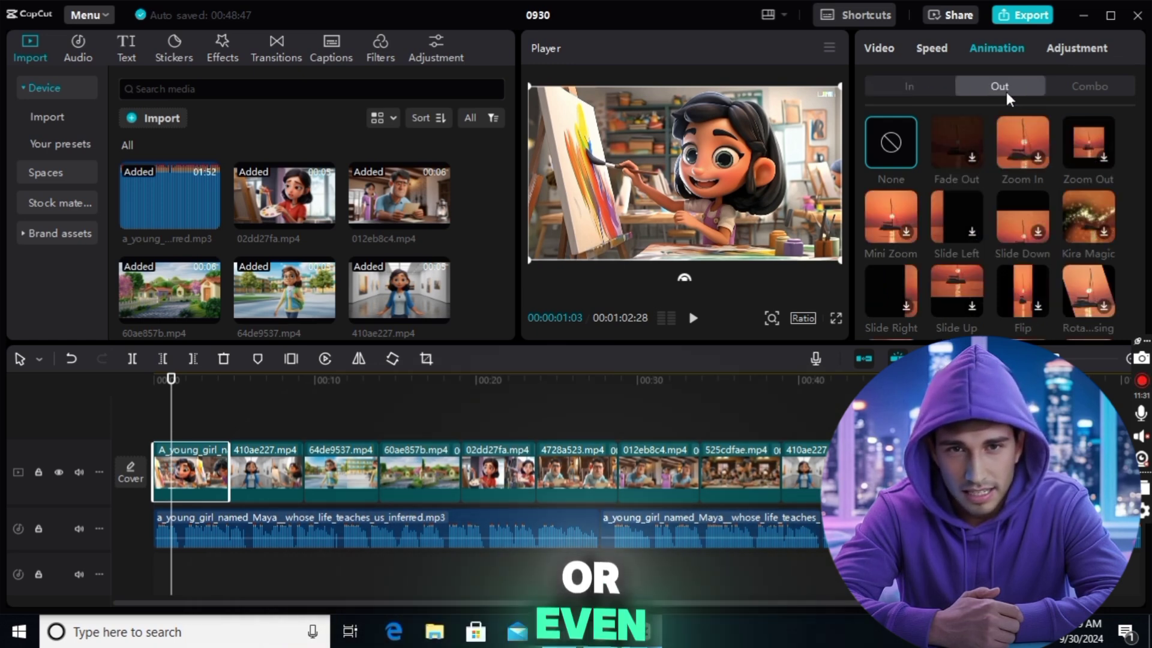
left_click(1089, 81)
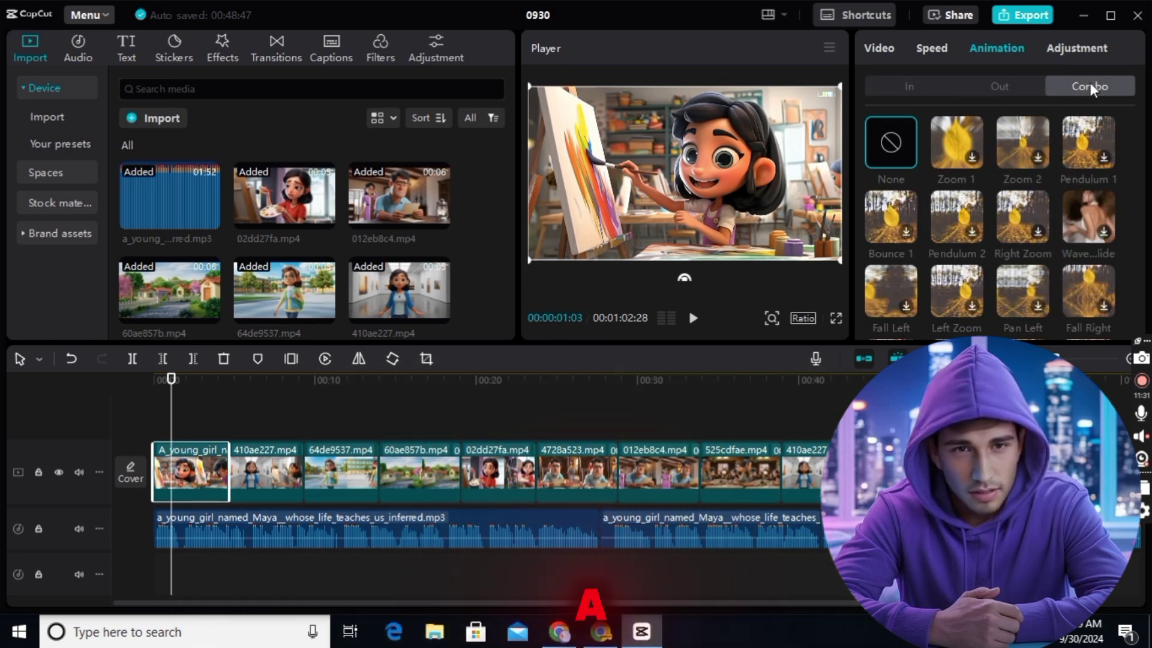
left_click(974, 139)
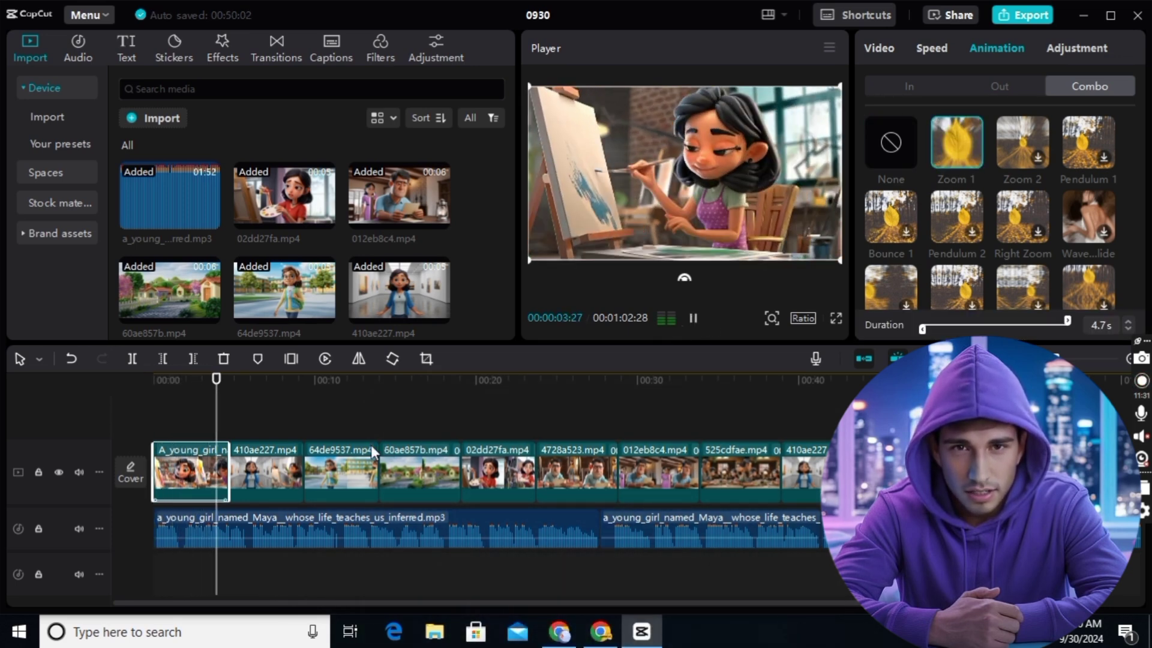
Give clip 410ae227 the Zoom 2 combo animation
left_click(261, 441)
left_click(275, 483)
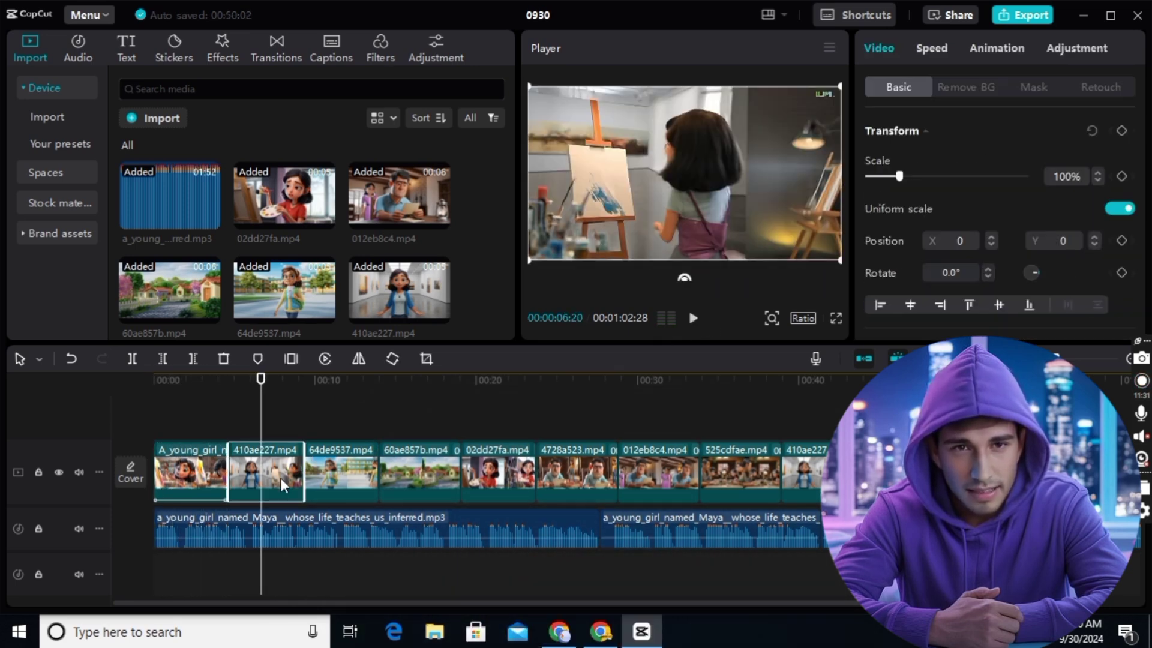
left_click(1014, 46)
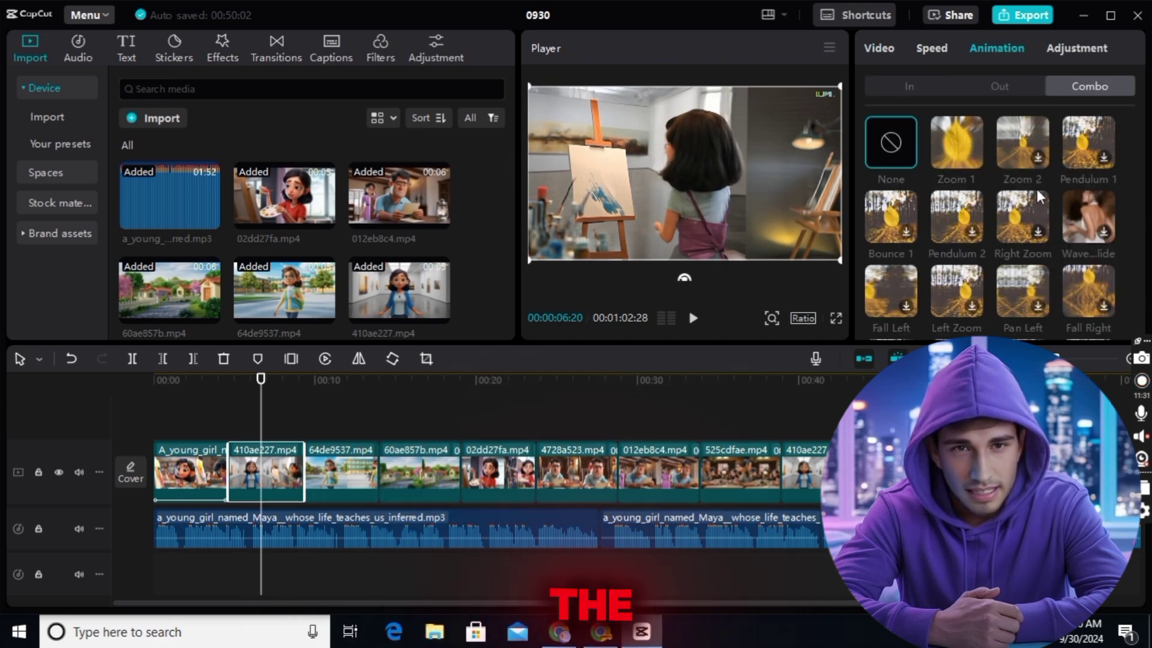
left_click(1039, 152)
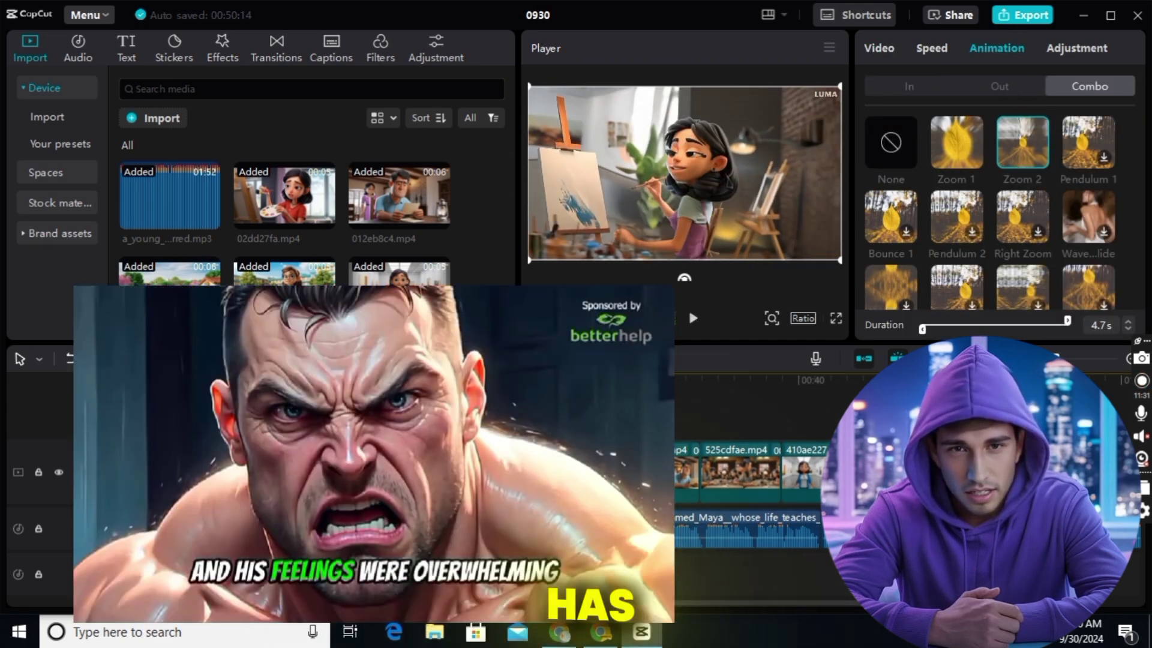
Apply the Bounce 1 combo animation to the backpack-girl clip
left_click(756, 380)
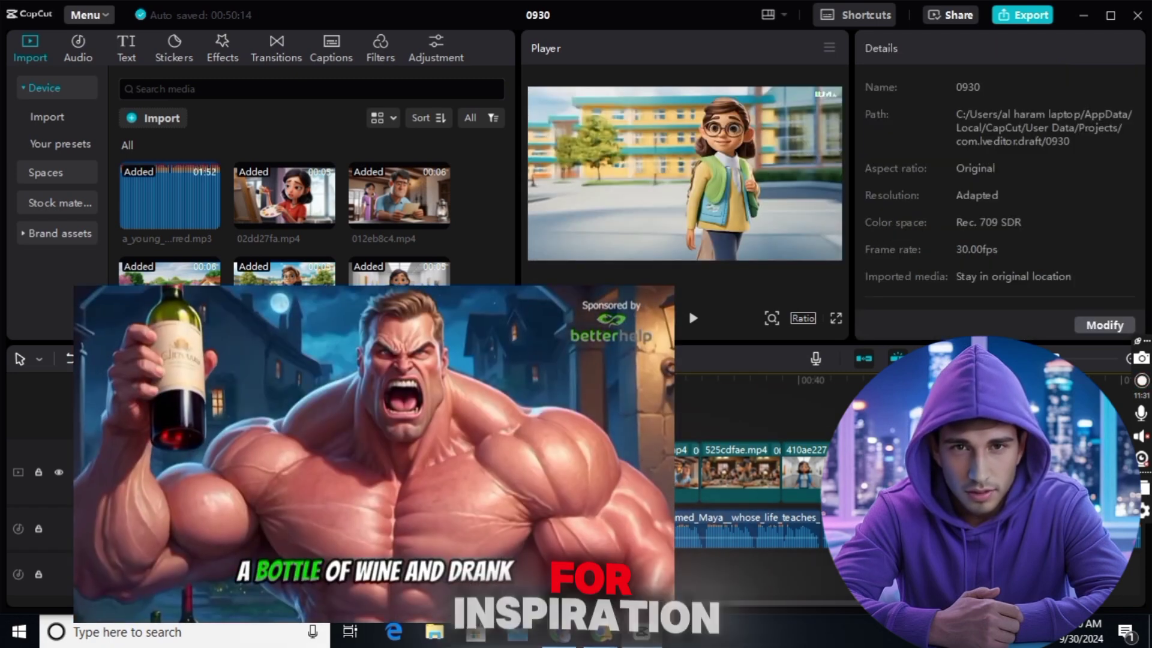
left_click(765, 258)
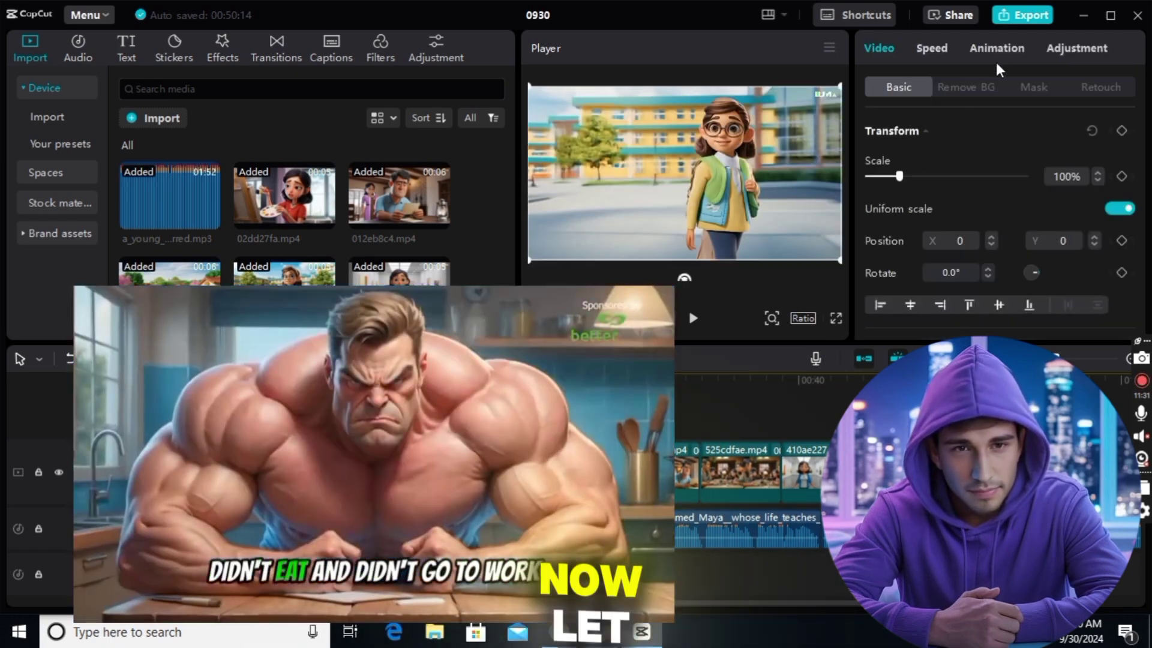
left_click(997, 51)
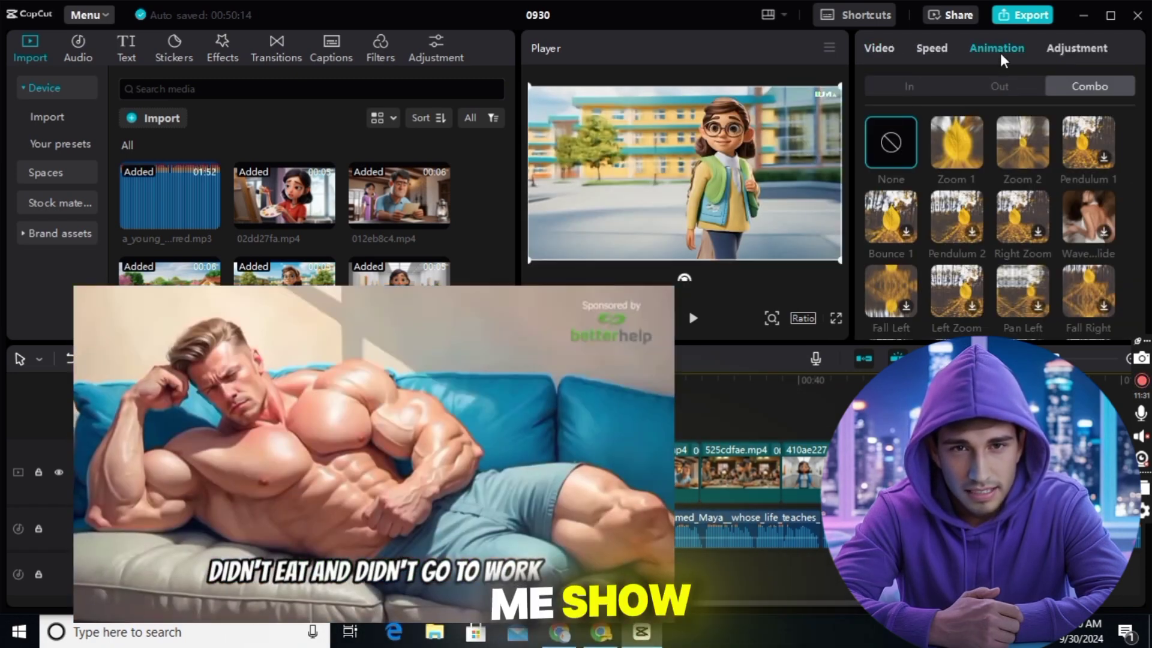
left_click(902, 231)
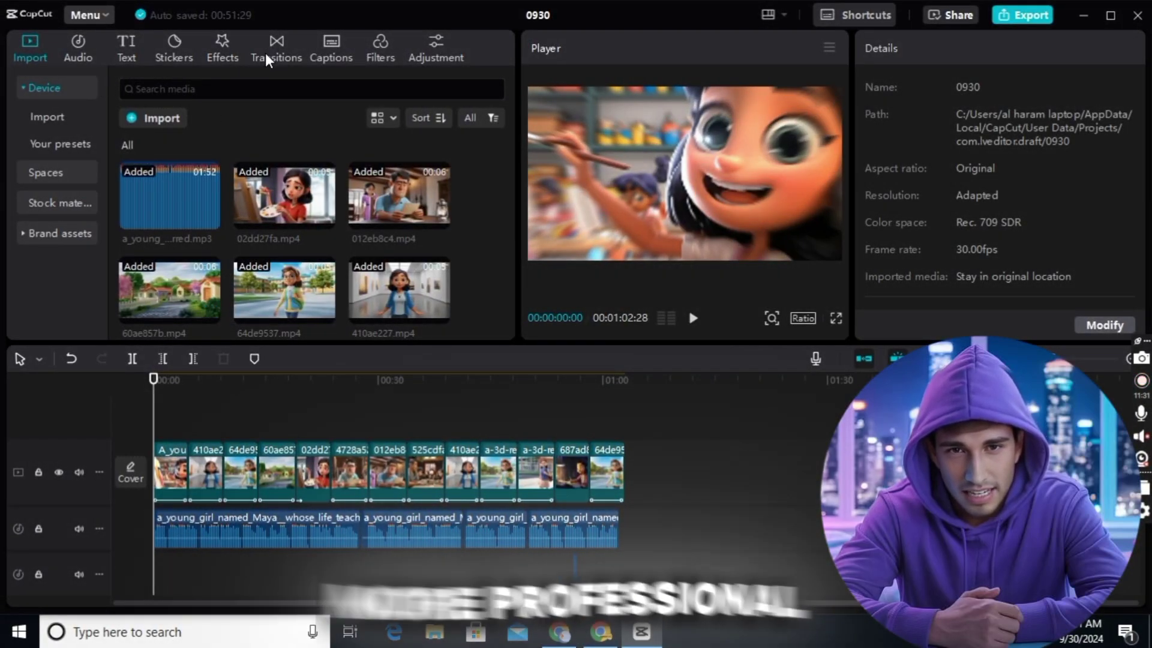
Add a Mix transition at the first cut and Black Fade at 0:14
left_click(266, 58)
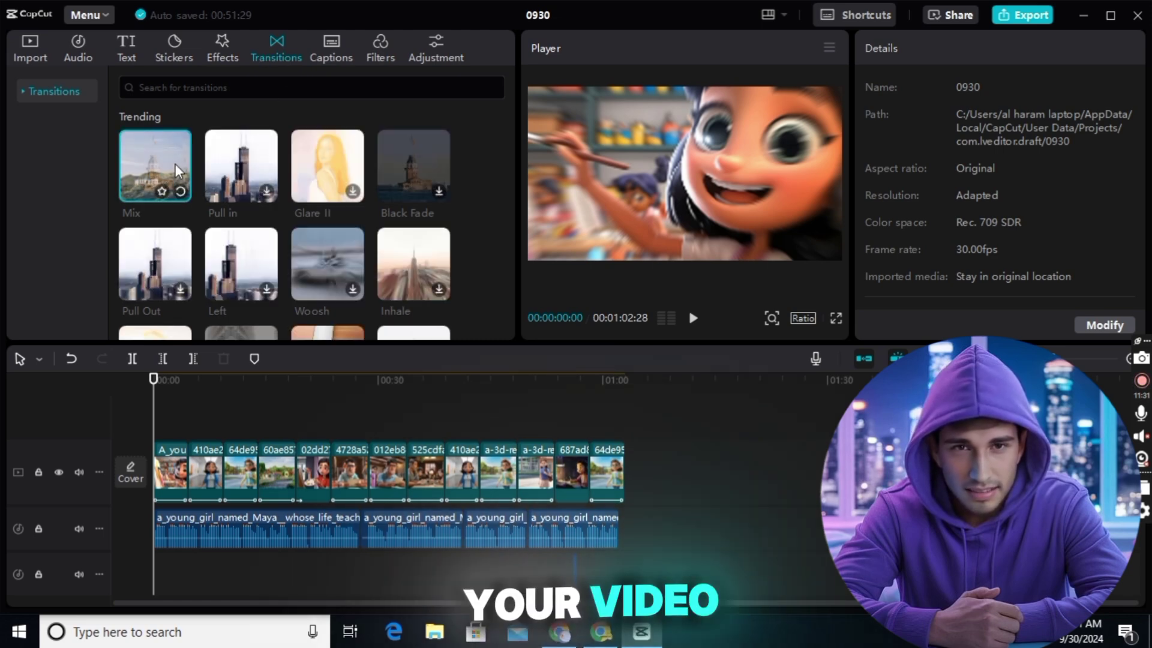
left_click(185, 189)
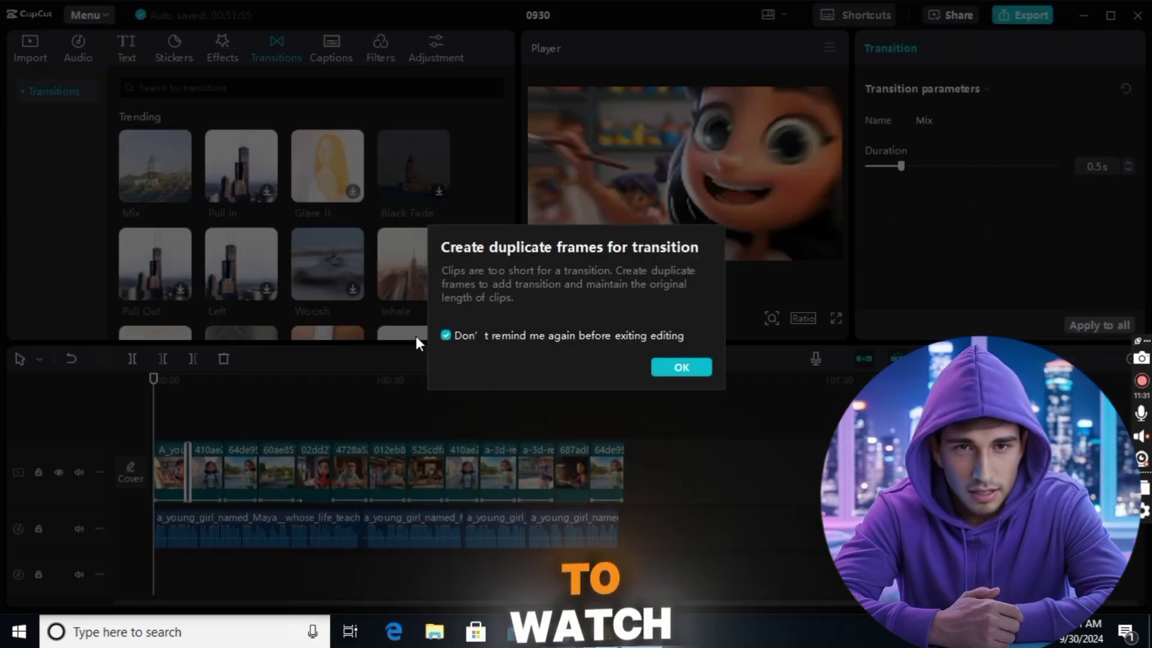
left_click(689, 367)
left_click(223, 435)
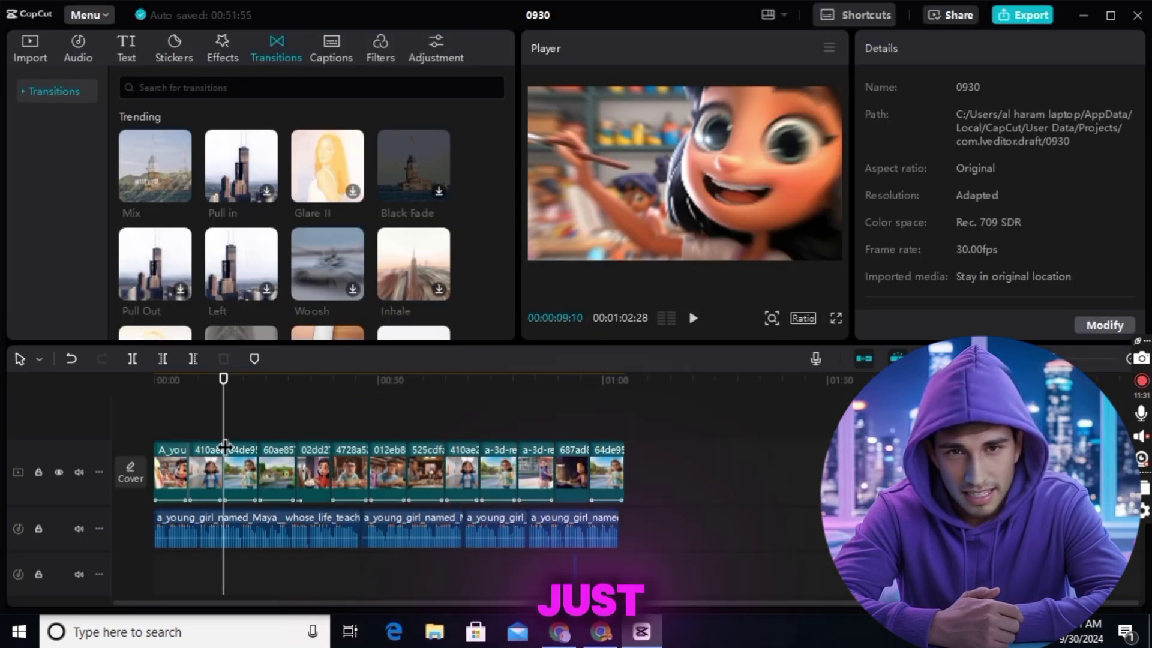
left_click(355, 196)
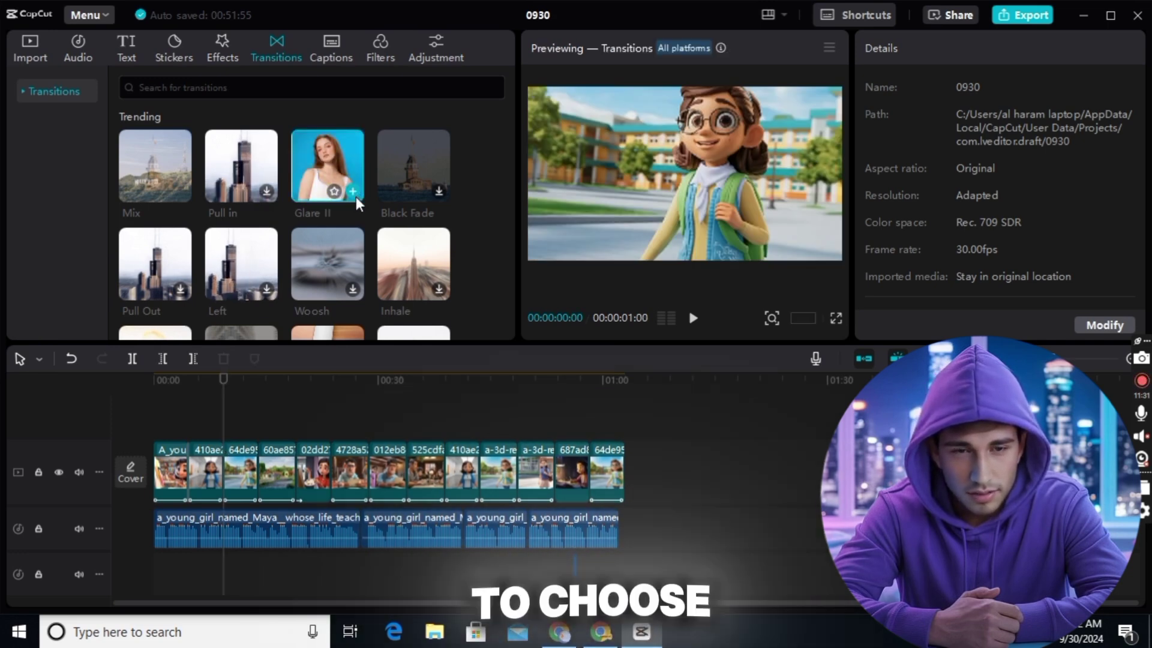
left_click(259, 430)
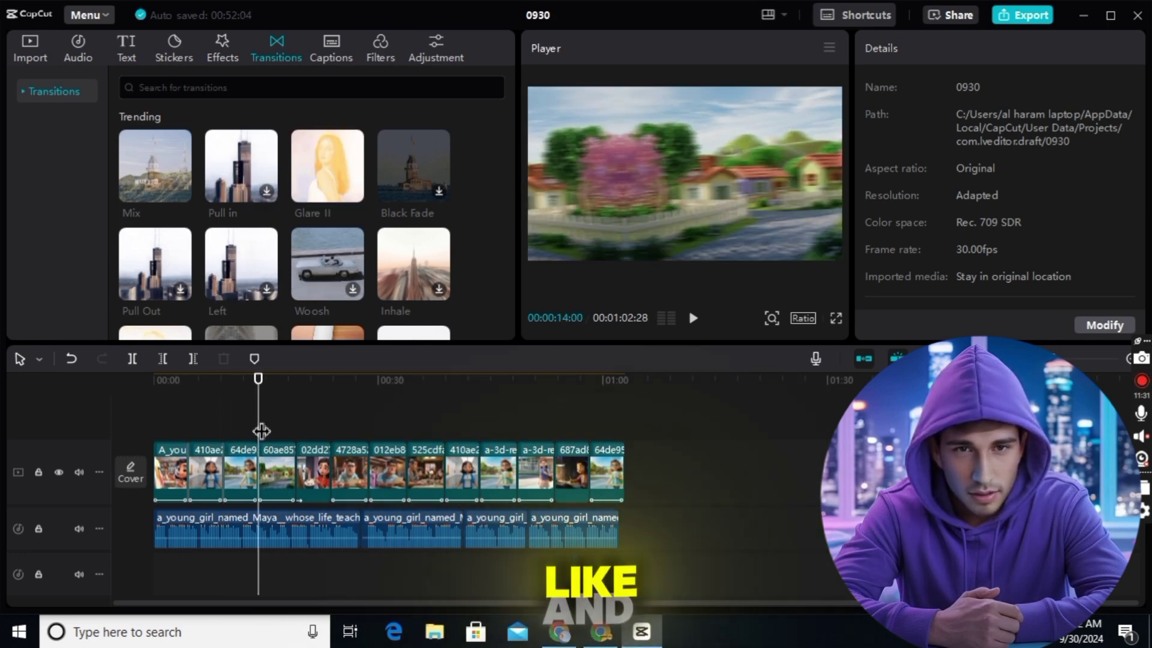
left_click(434, 181)
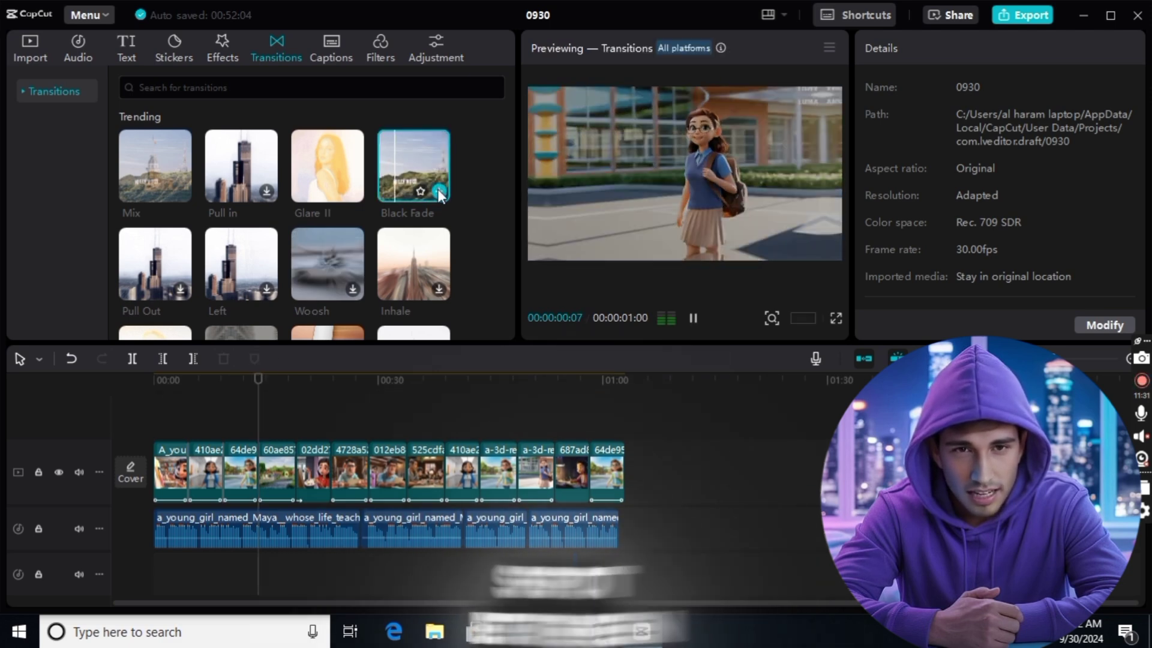
left_click(439, 191)
Add Inhale at 0:19, Woosh at 0:23 and Left at 0:28
left_click(298, 433)
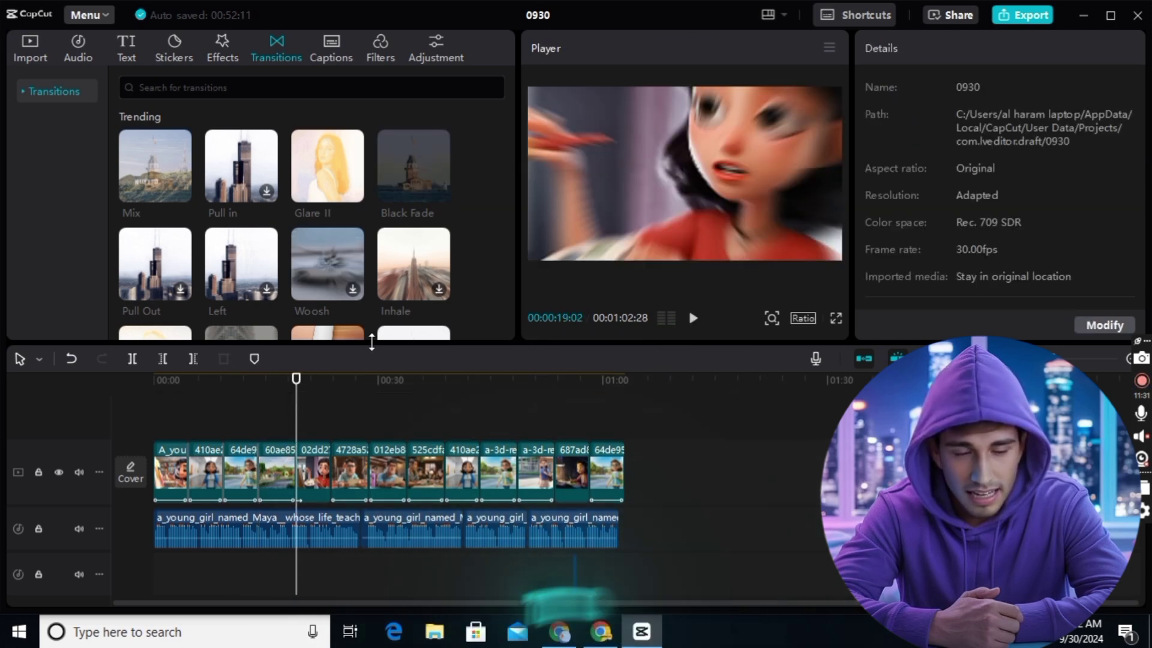
left_click(397, 295)
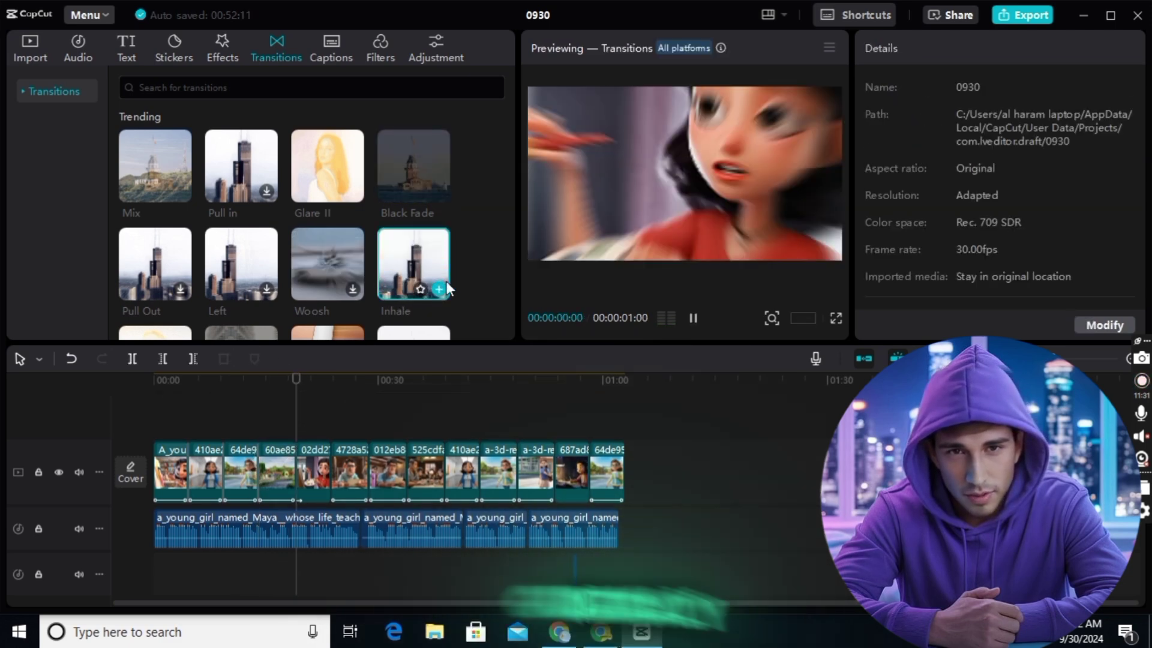
left_click(441, 286)
left_click(331, 429)
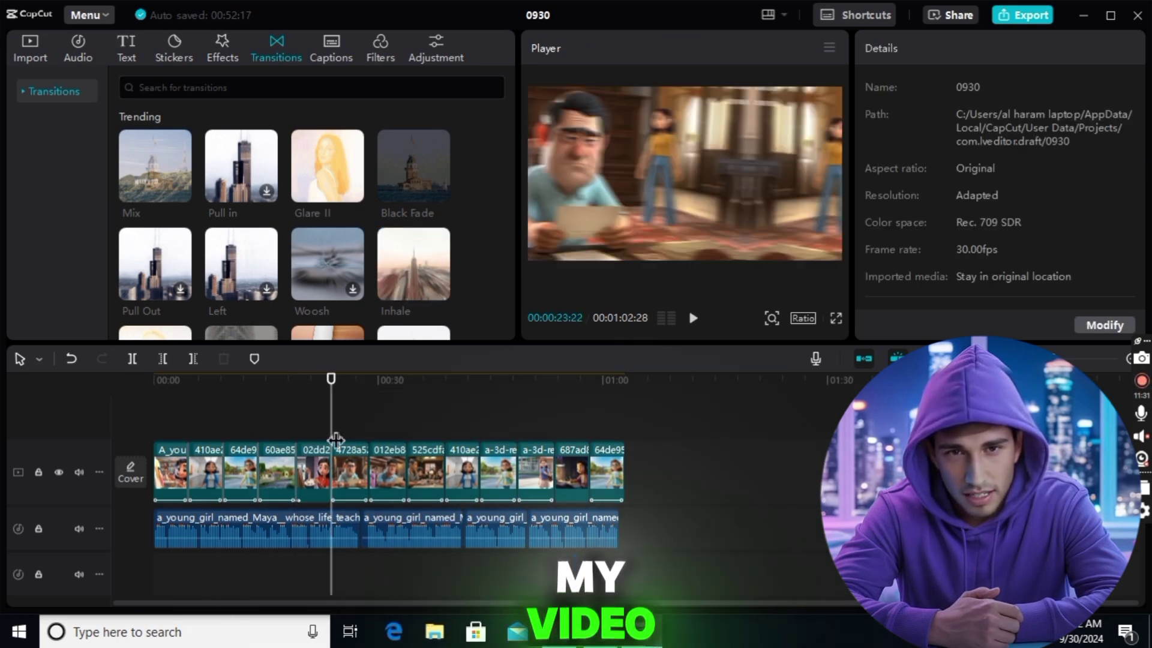
left_click(337, 273)
left_click(351, 289)
left_click(367, 430)
mouse_move(241, 264)
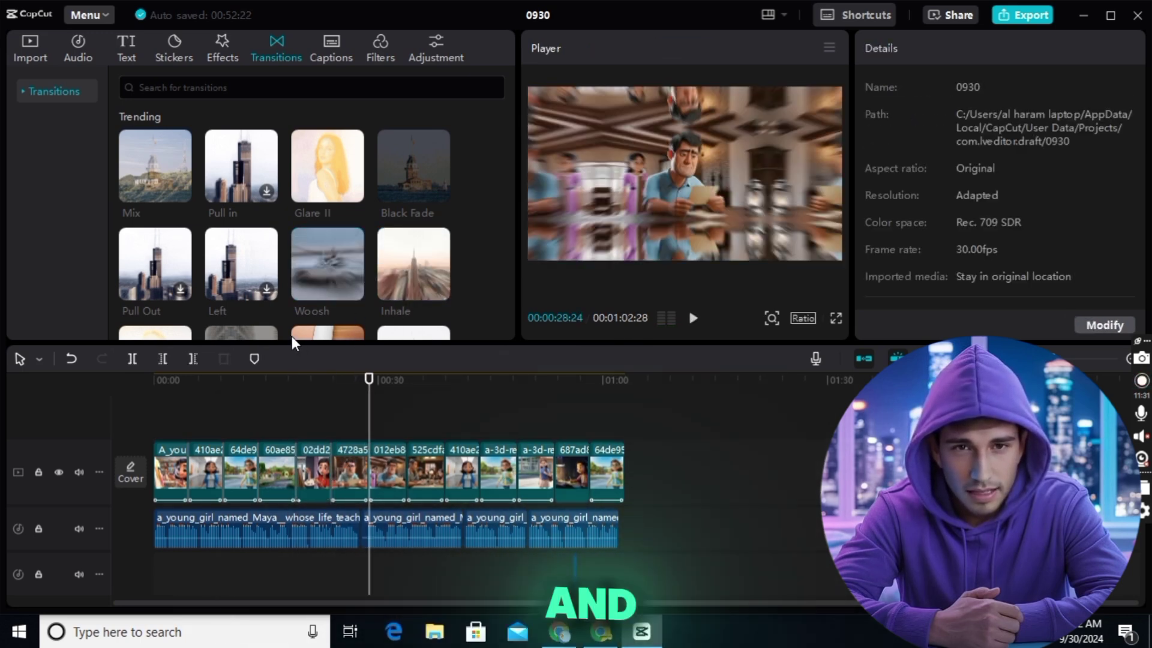
left_click(267, 290)
Add Pull Out at 0:33, Woosh at 0:38 and Glare II at 0:43
left_click(405, 408)
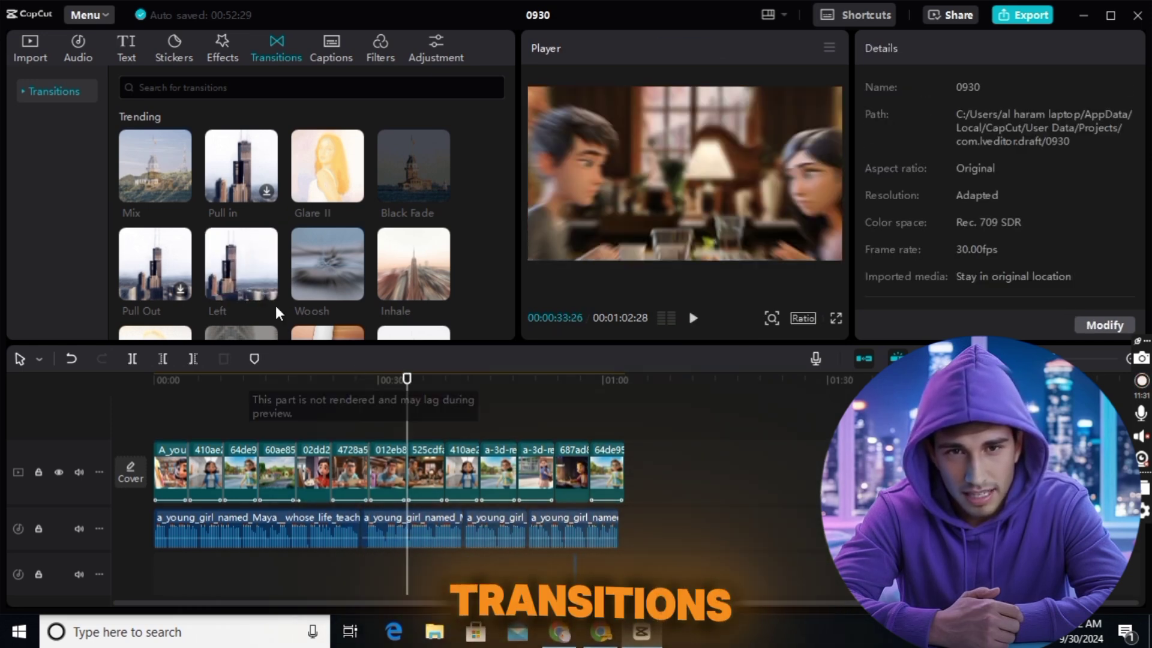
left_click(179, 290)
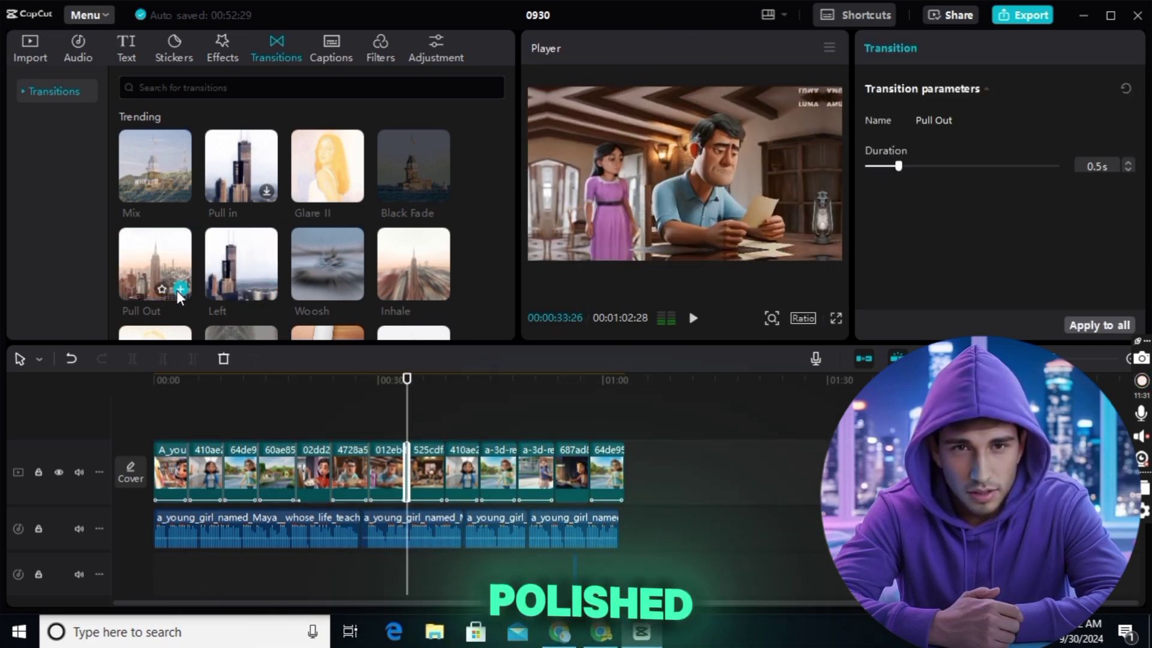
left_click(443, 421)
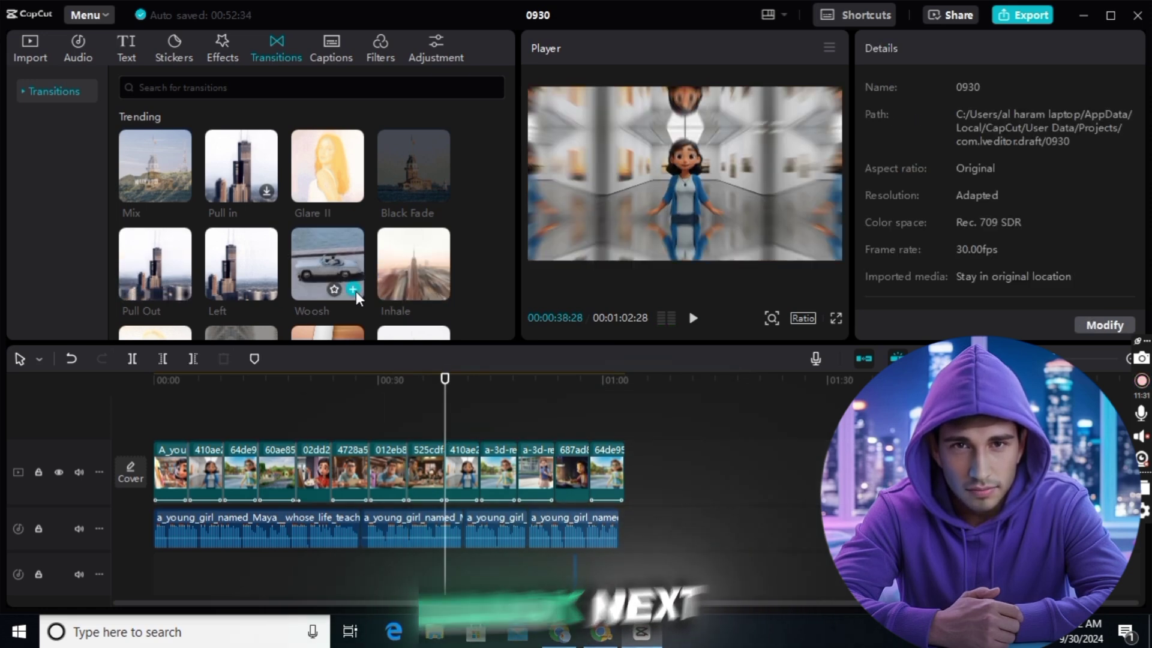
left_click(355, 290)
left_click(479, 414)
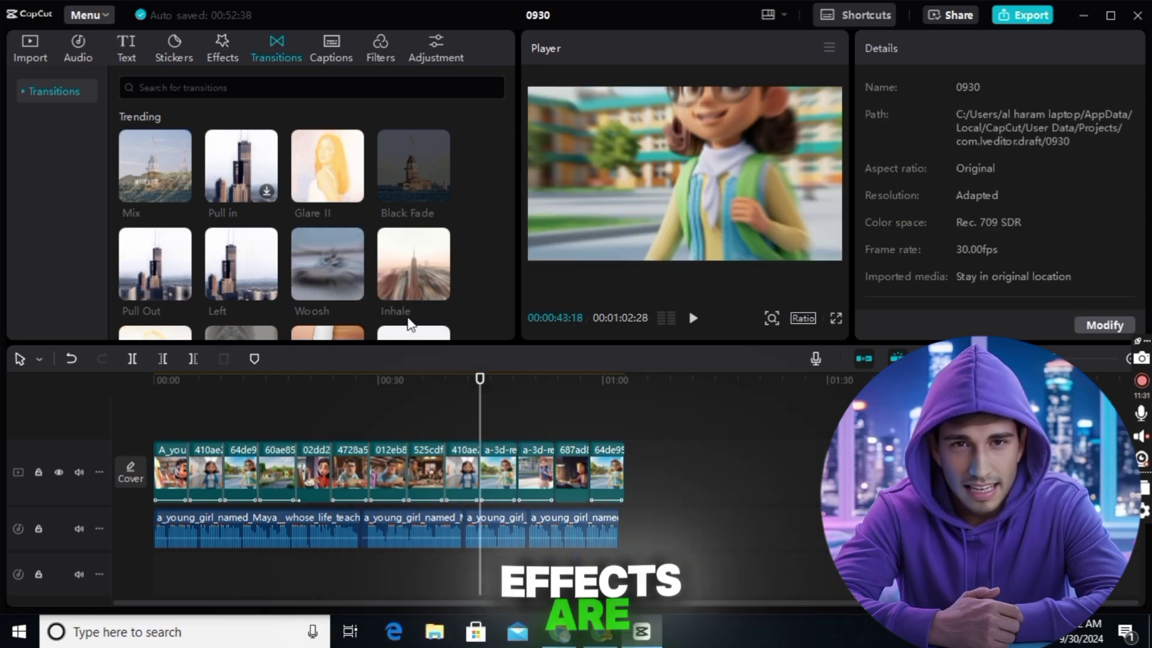
left_click(354, 189)
left_click(506, 427)
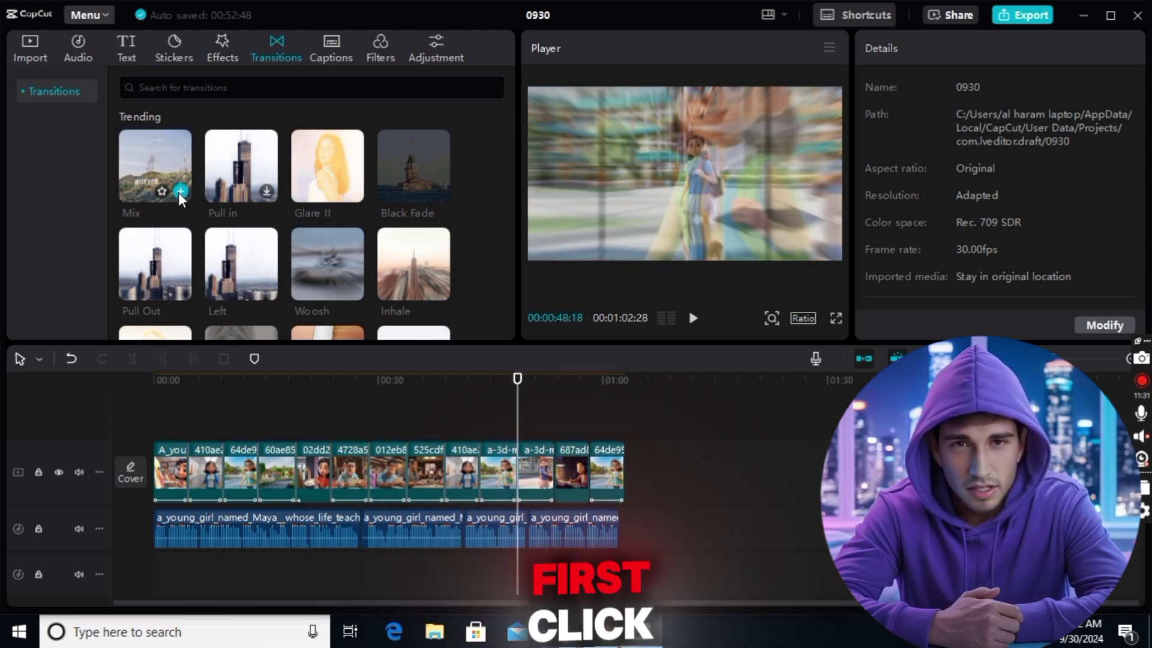
Place Inhale at the last clip junction and extend Fairy Wand to start earlier
left_click_drag(413, 264, 586, 411)
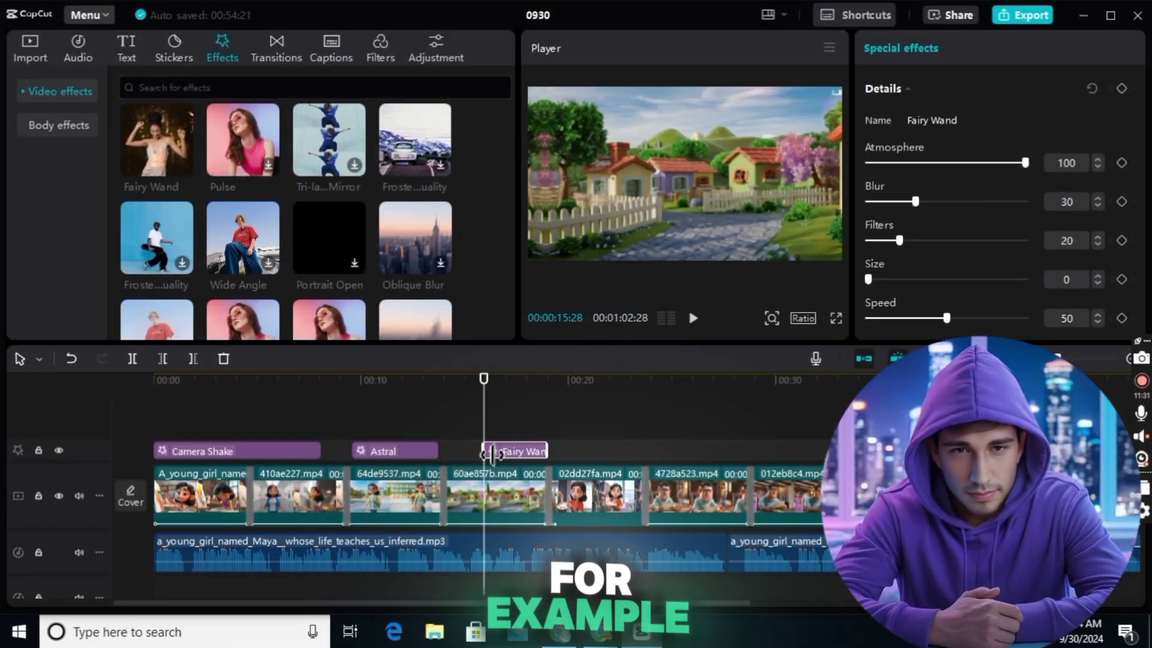
left_click_drag(487, 452, 455, 451)
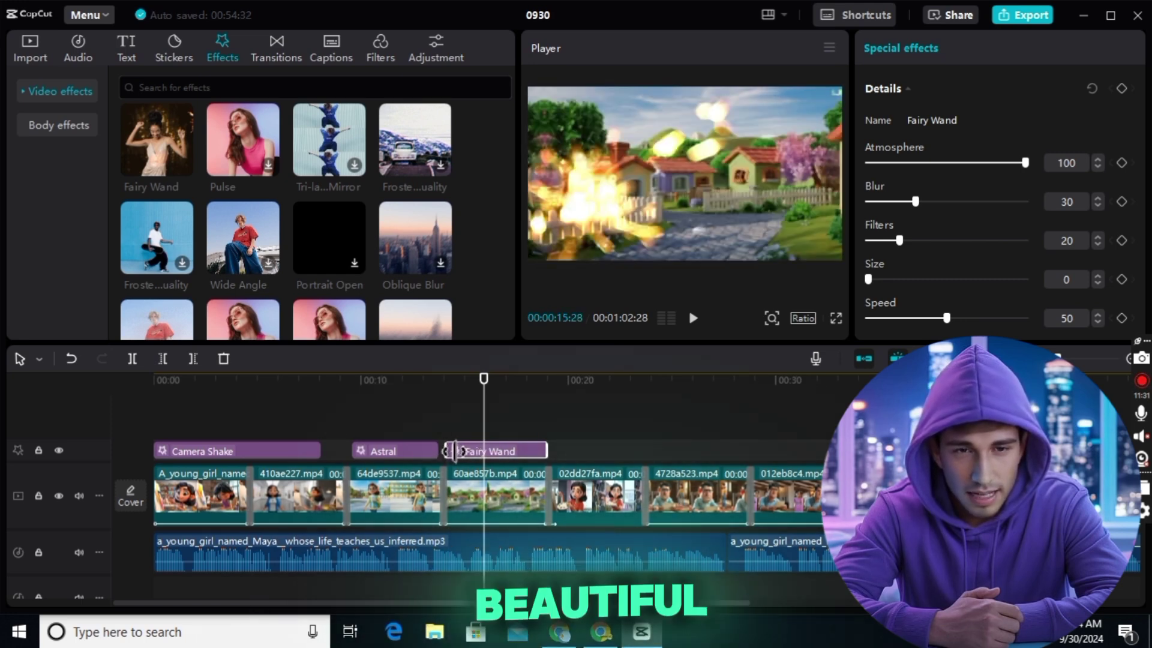
left_click(620, 433)
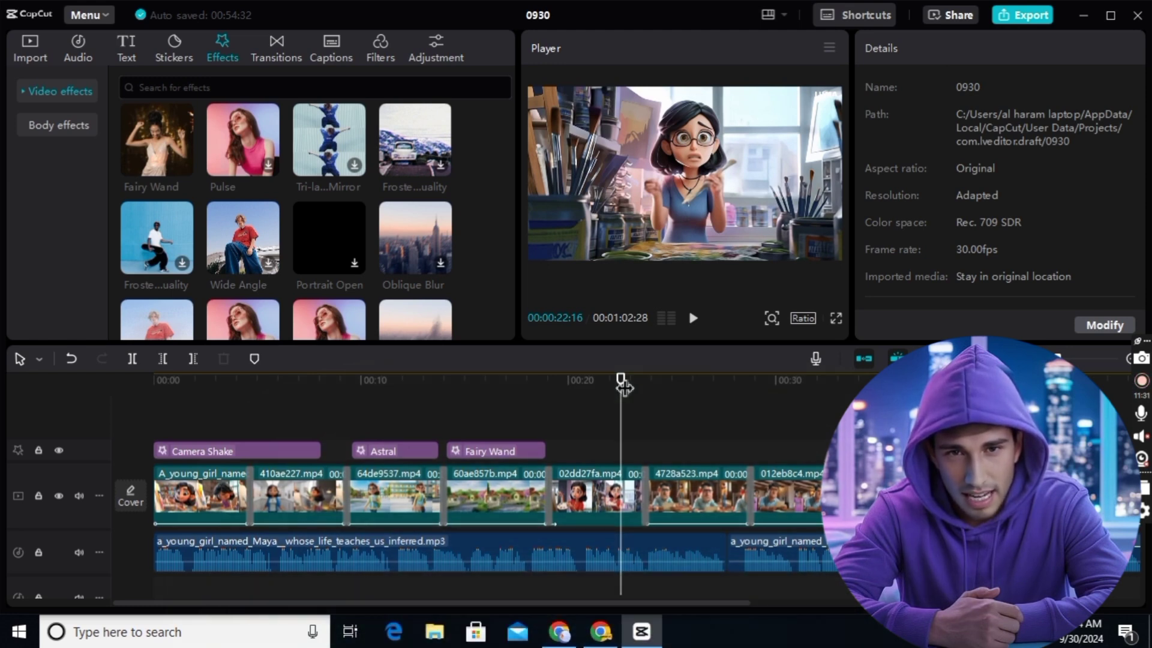
left_click(705, 450)
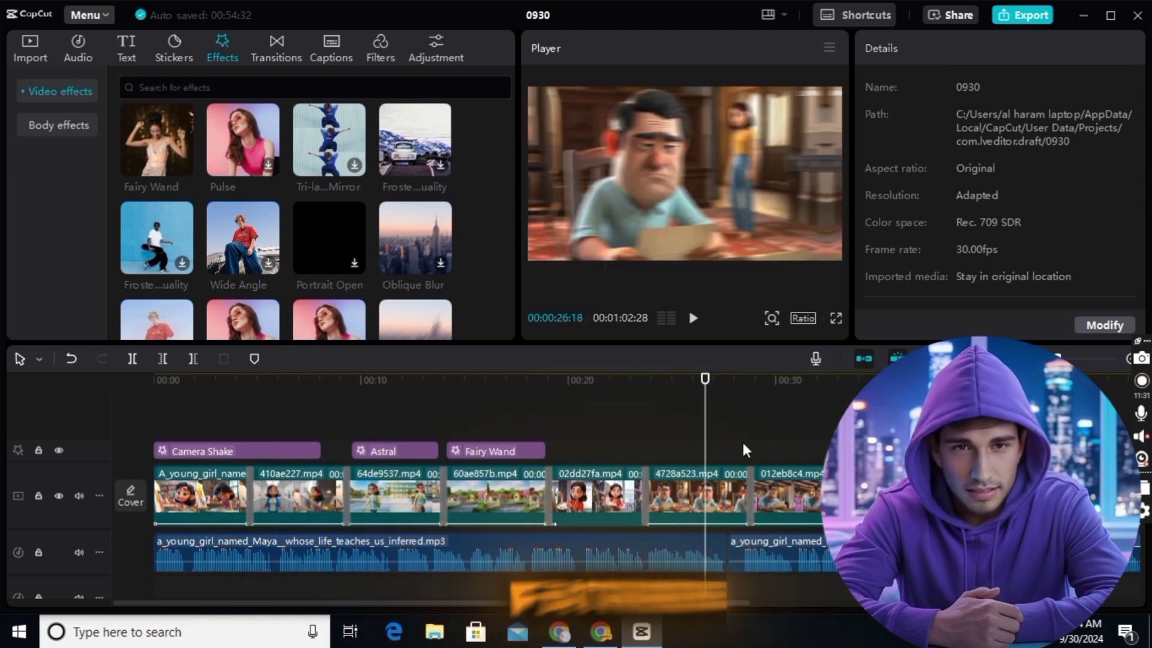
left_click(756, 451)
left_click(787, 451)
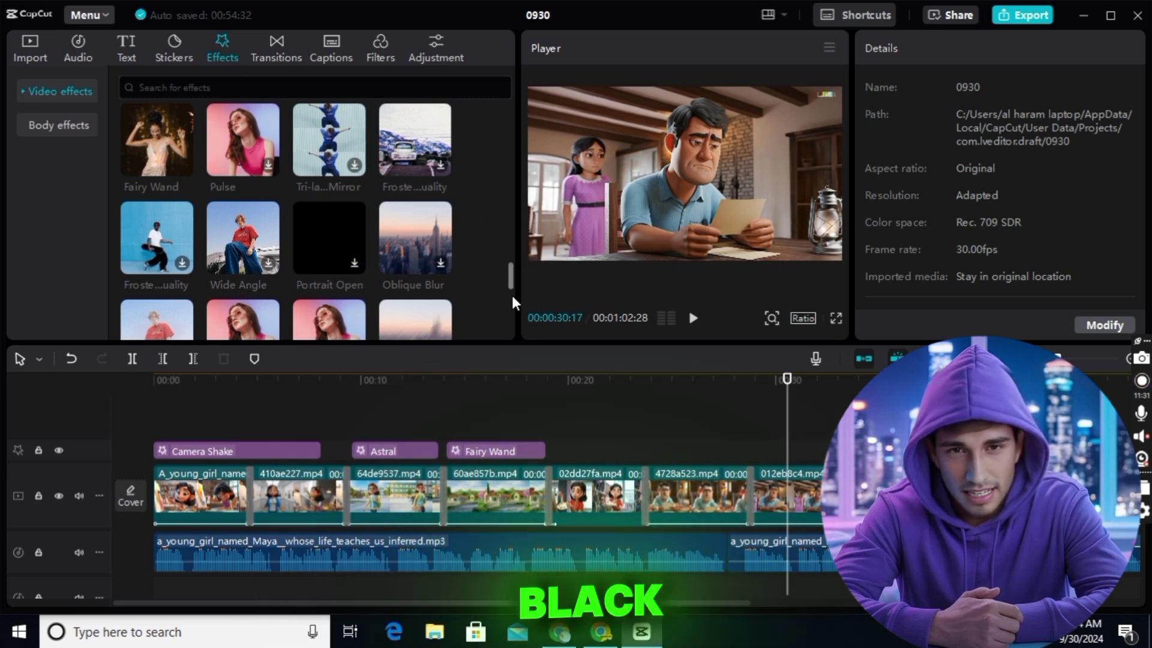
Add the Random Accents effect at about 0:30 and preview it
left_click_drag(511, 278, 511, 328)
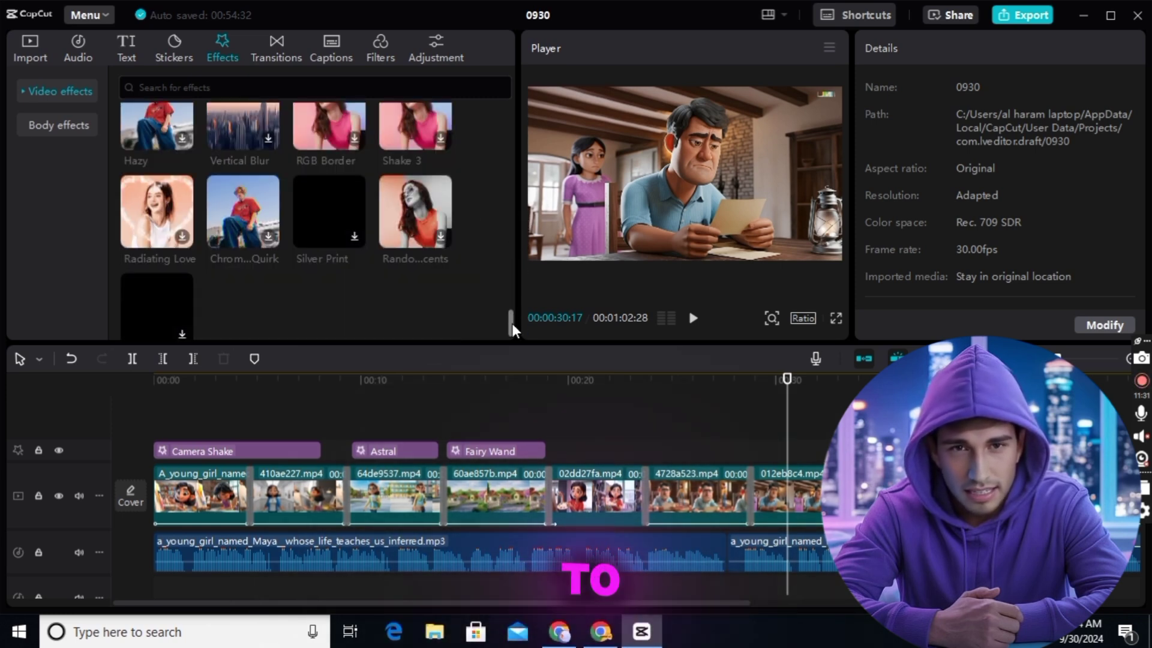
left_click(440, 222)
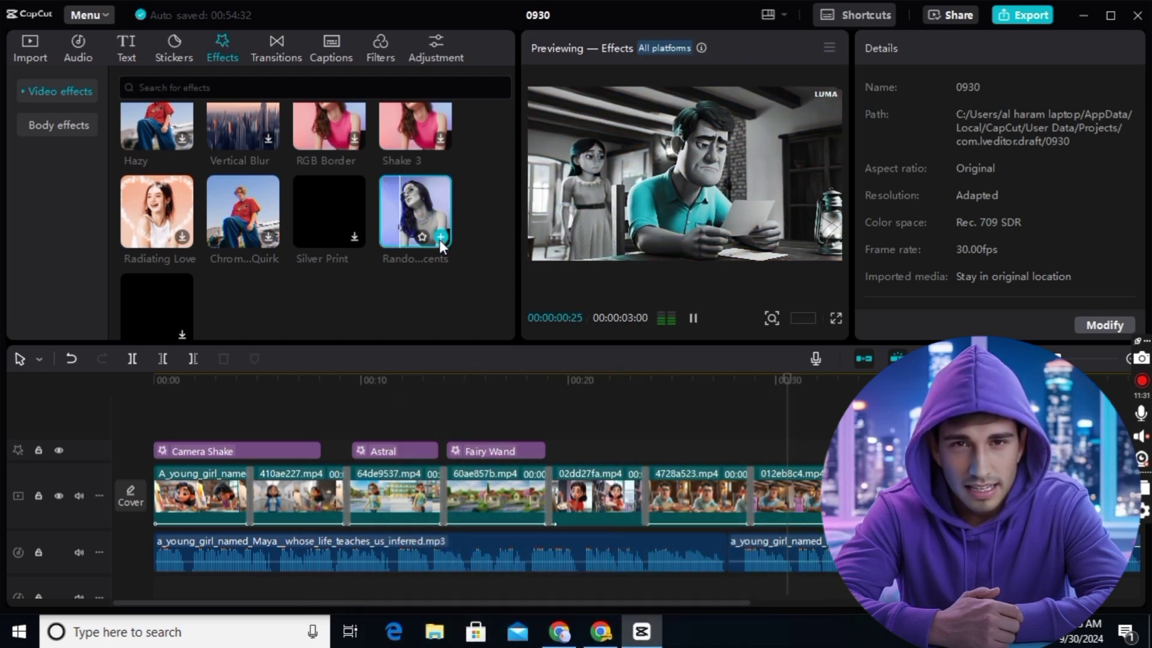
left_click(442, 236)
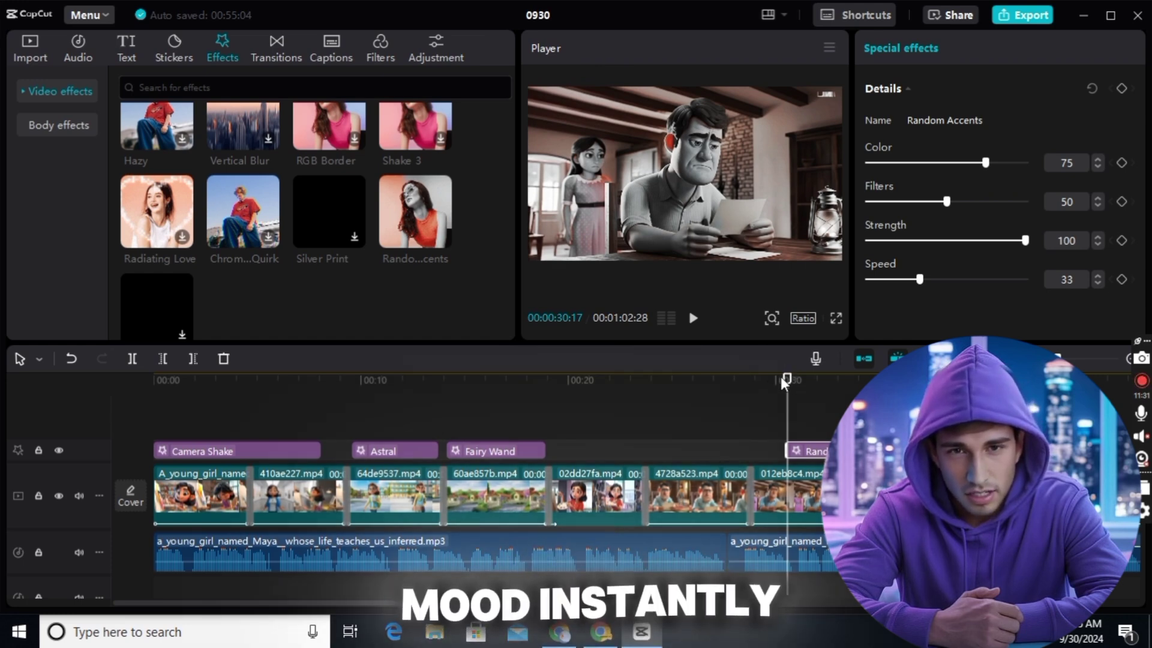
left_click_drag(790, 387, 767, 395)
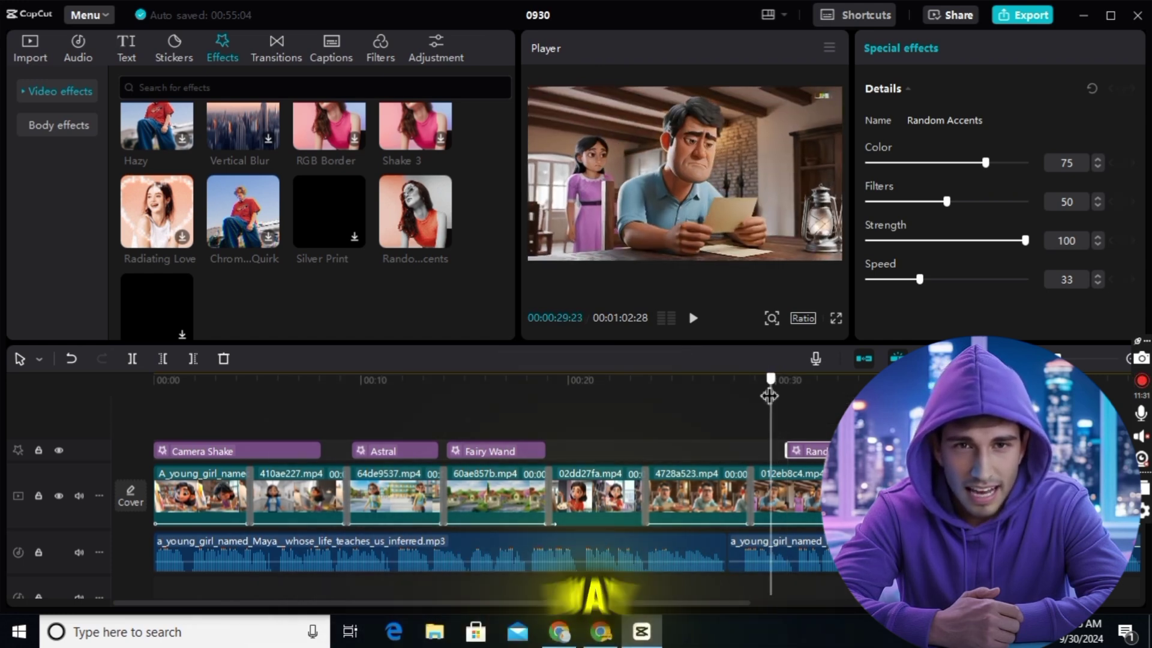
left_click(693, 318)
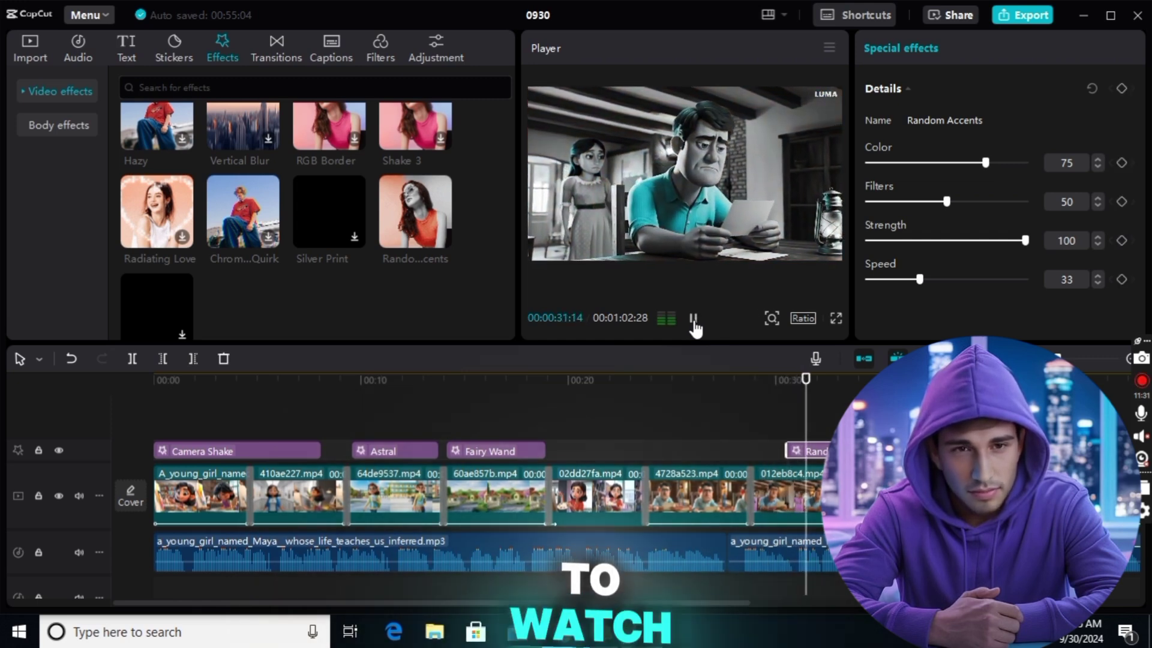
left_click(694, 322)
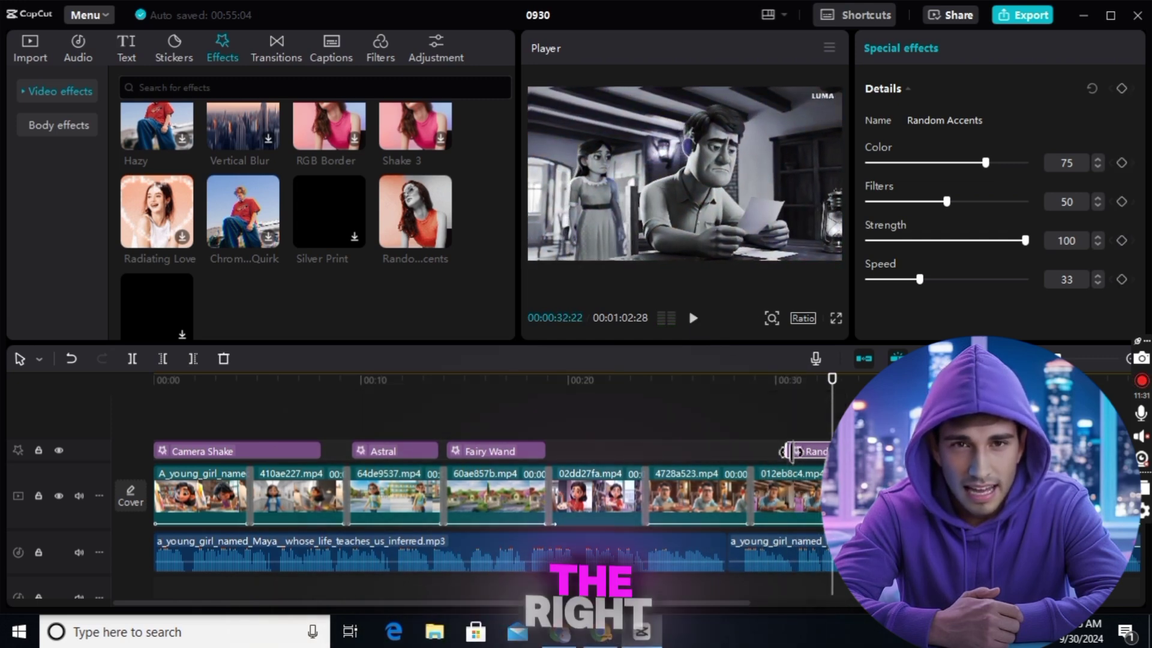
Drag the Random Accents effect's start to just before 0:30
left_click_drag(786, 452, 762, 454)
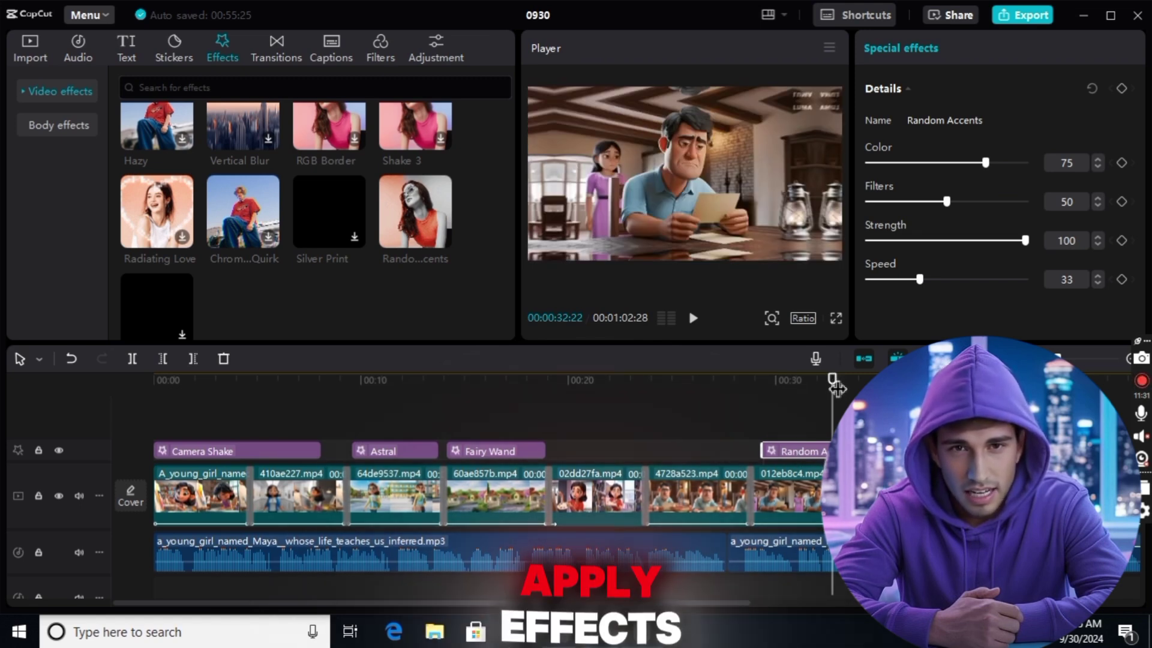
left_click_drag(833, 378, 770, 387)
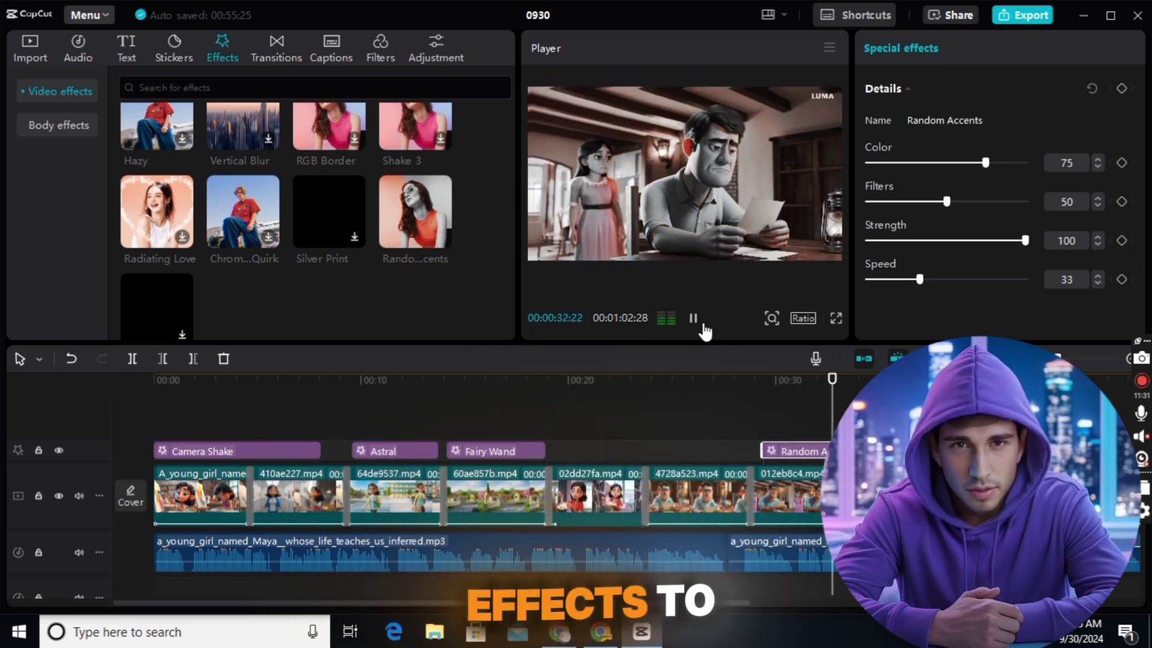
scroll(511, 180, "up", 5)
scroll(360, 171, "up", 3)
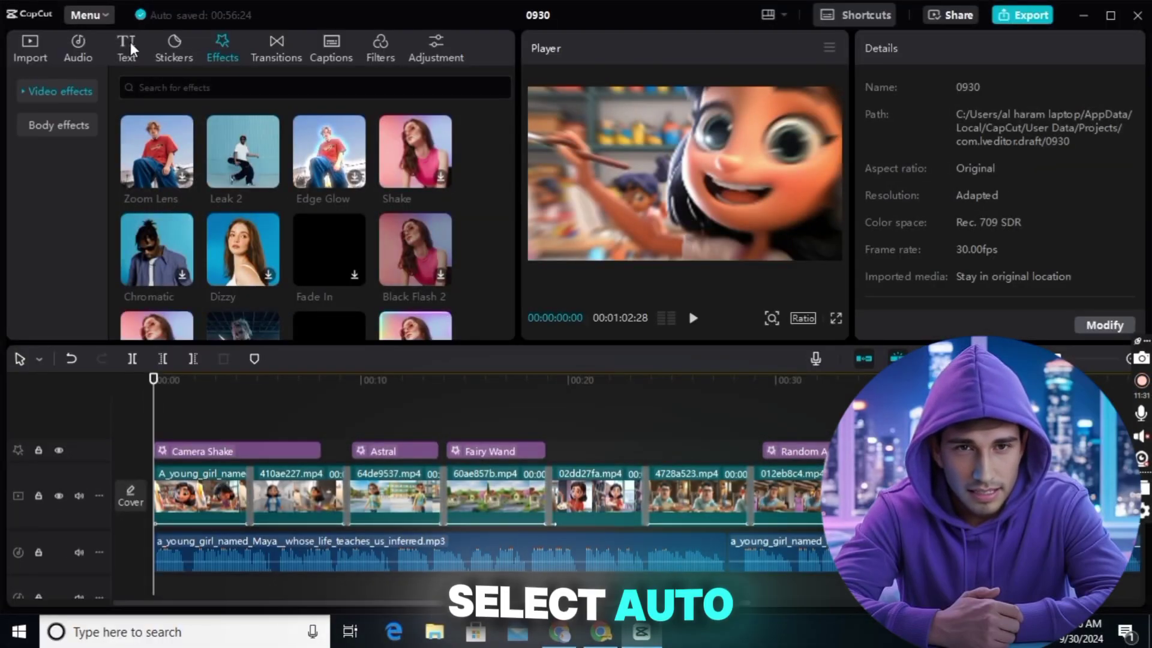
Generate English auto captions from the narration under Text > Auto captions
left_click(132, 49)
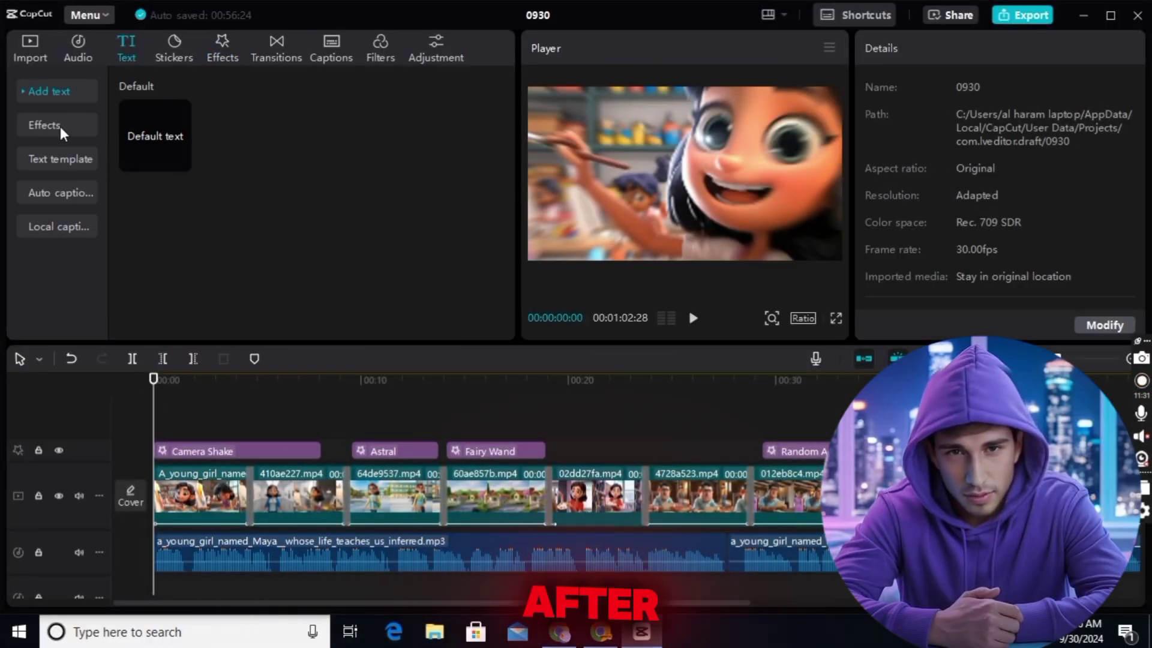
left_click(60, 127)
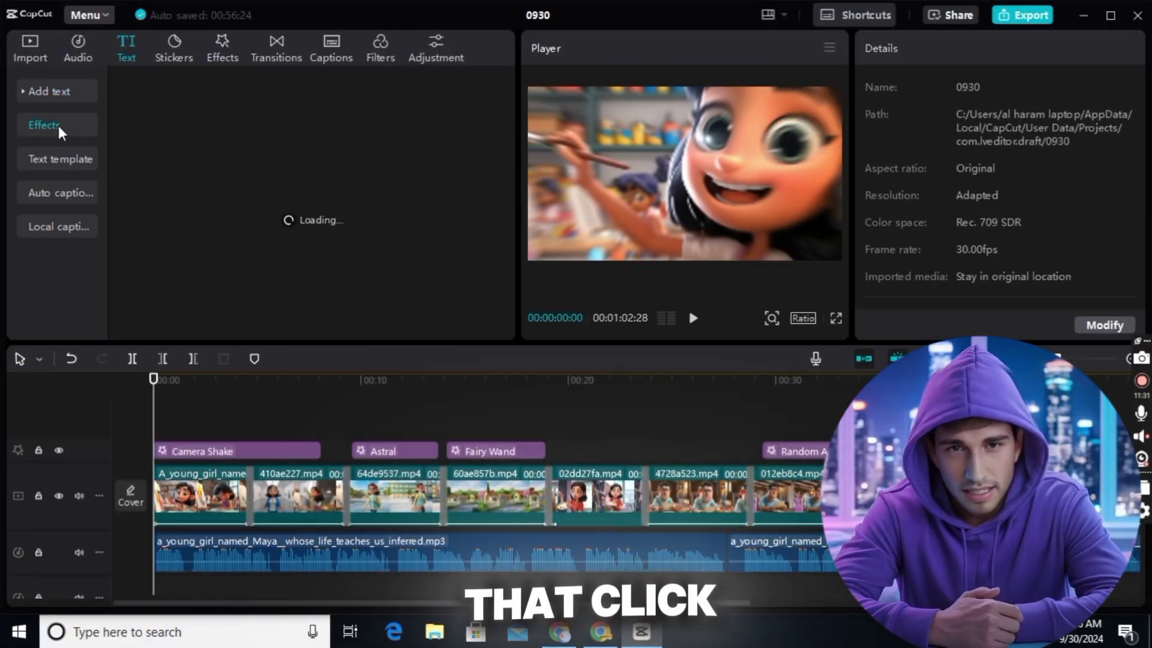
left_click(78, 199)
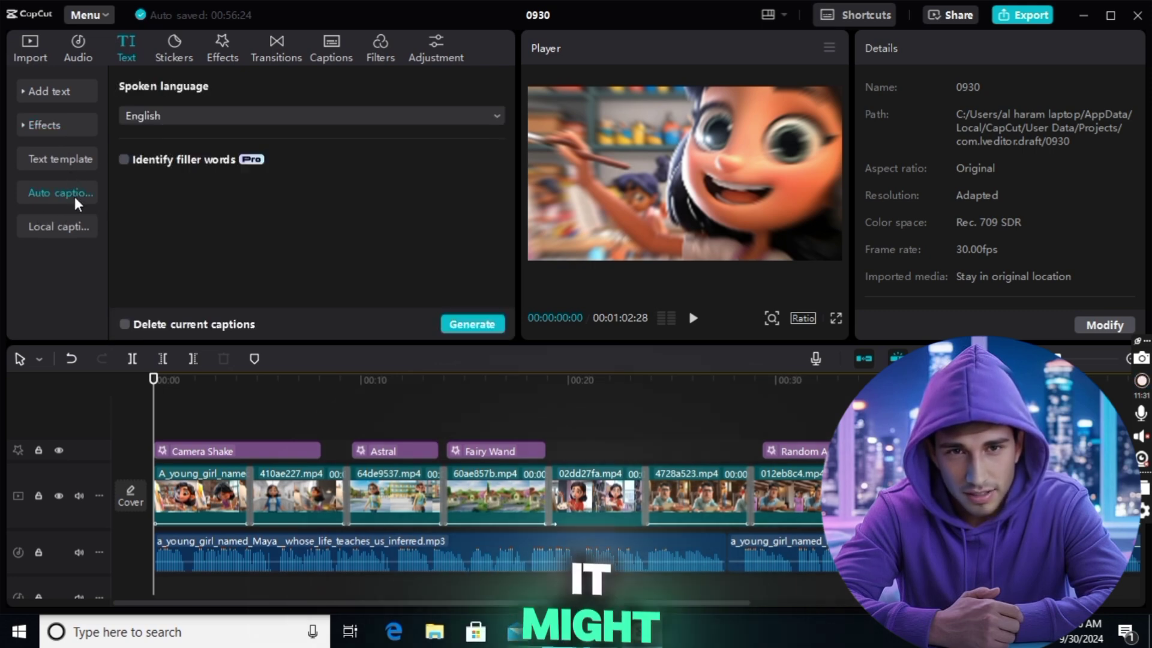
left_click(484, 326)
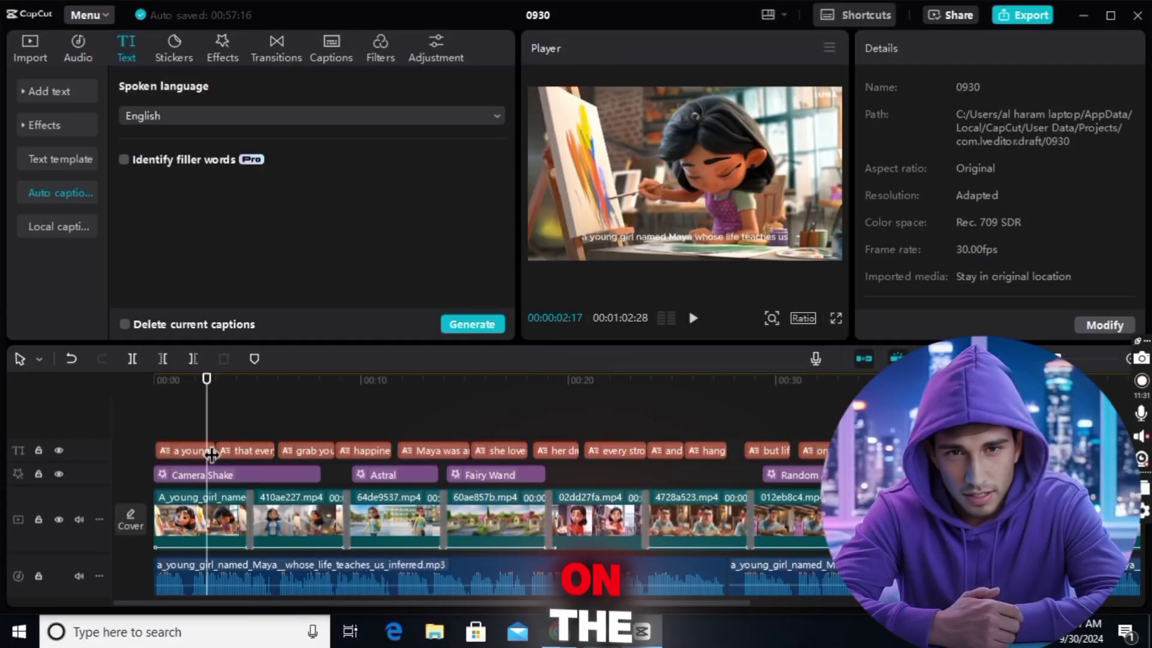
Apply a caption template to all captions, set the font to Arial Black, and preview
left_click(212, 454)
left_click(976, 87)
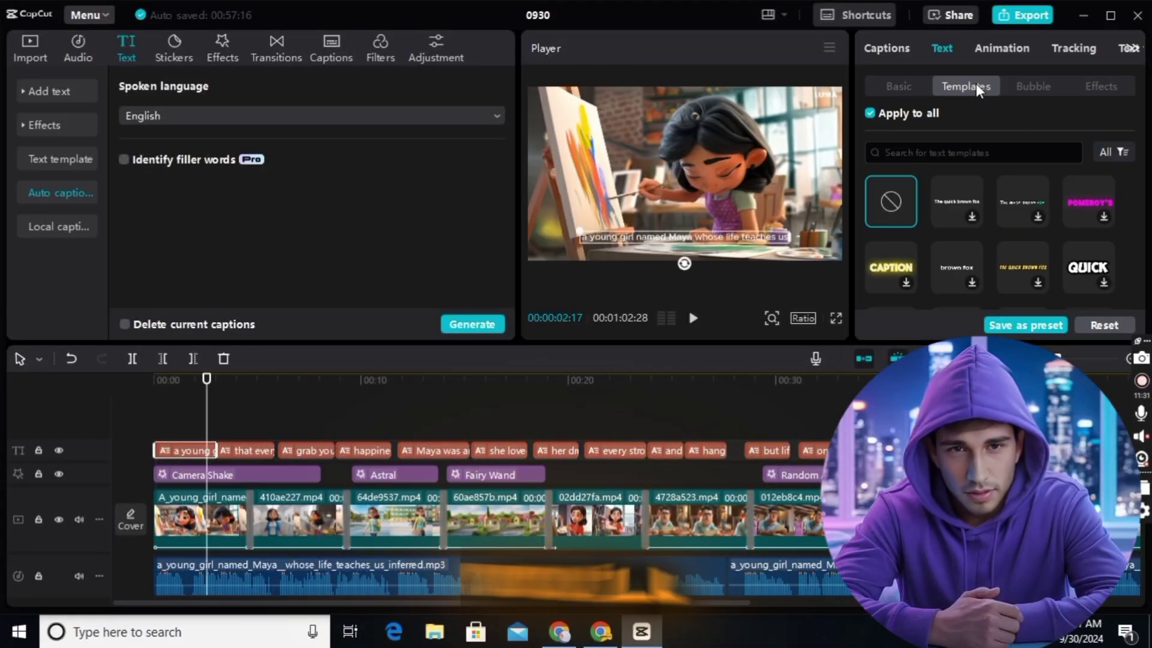
left_click(1038, 217)
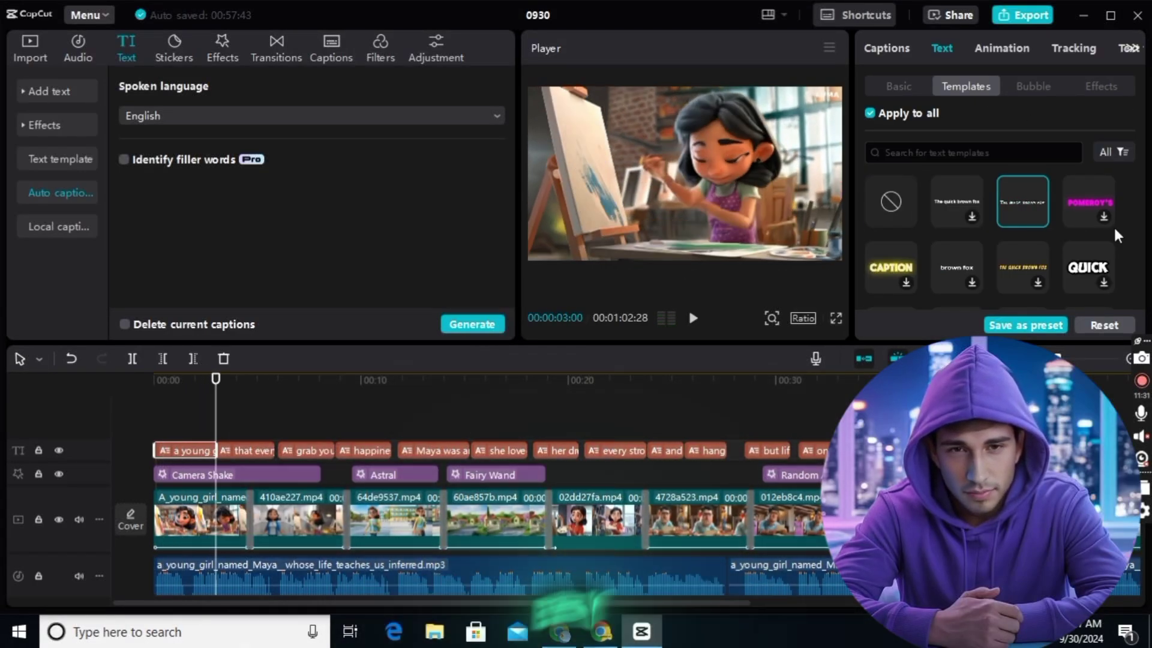
scroll(1143, 231, "down", 3)
scroll(1143, 231, "down", 3)
scroll(1143, 231, "down", 3)
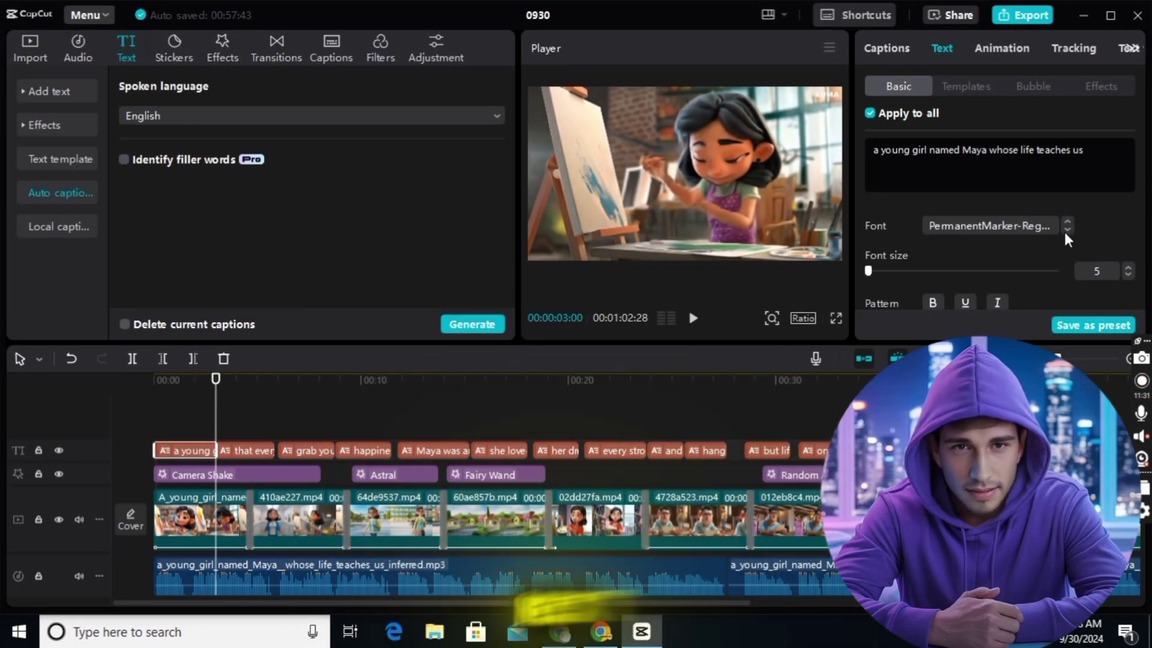
left_click(1067, 230)
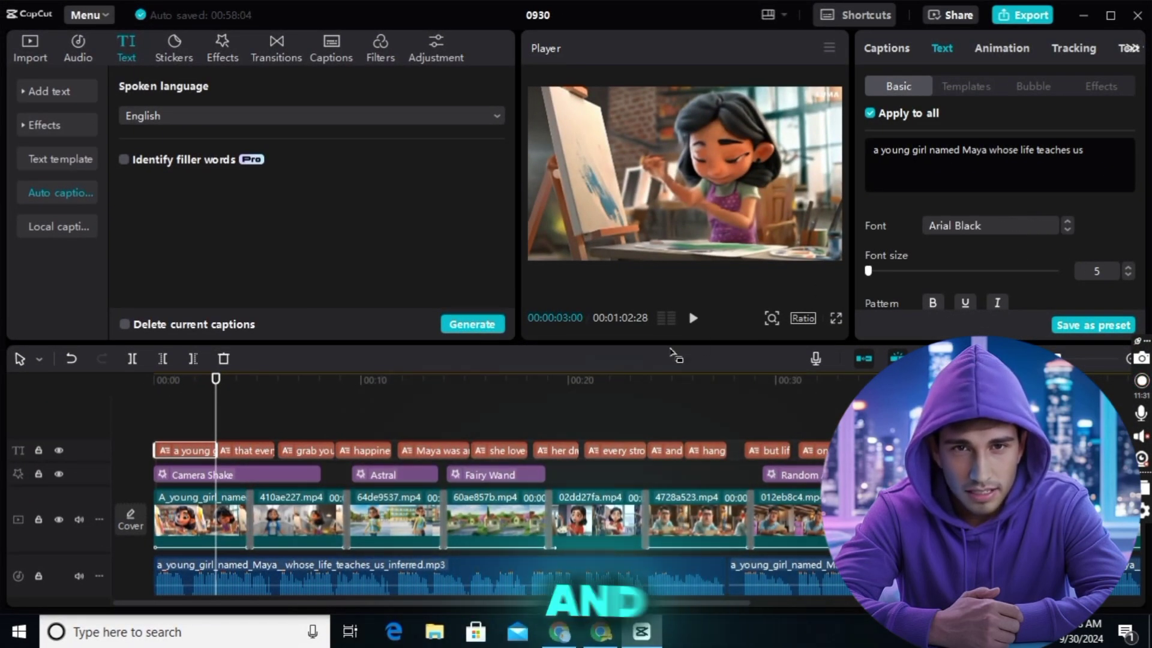
left_click(694, 318)
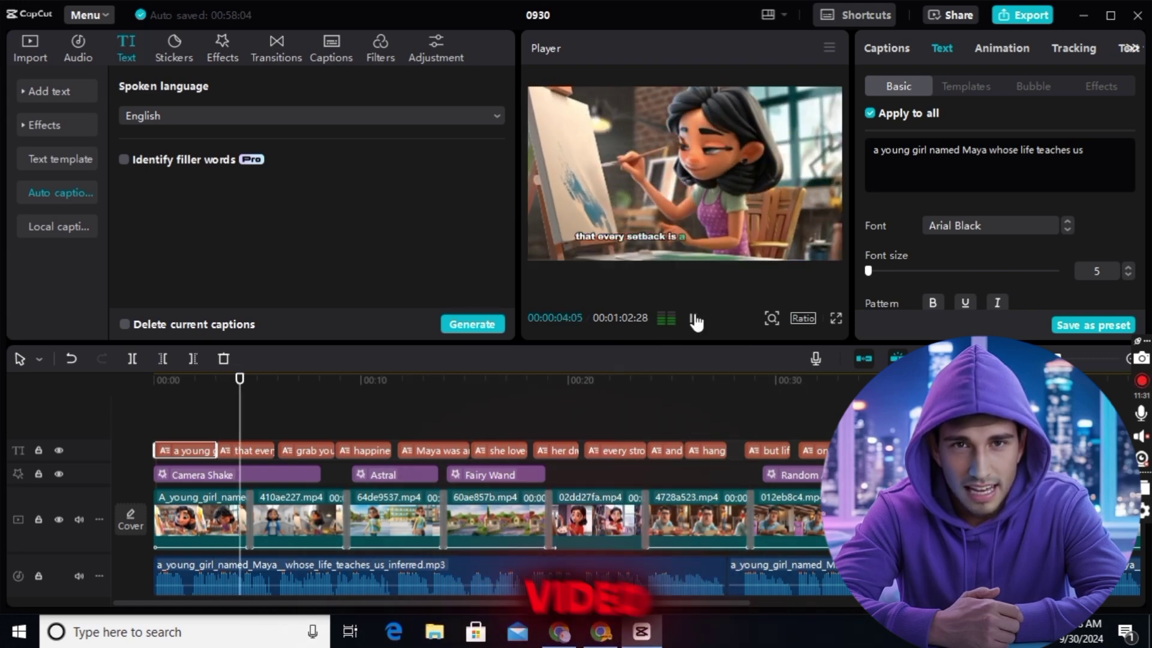
left_click(694, 320)
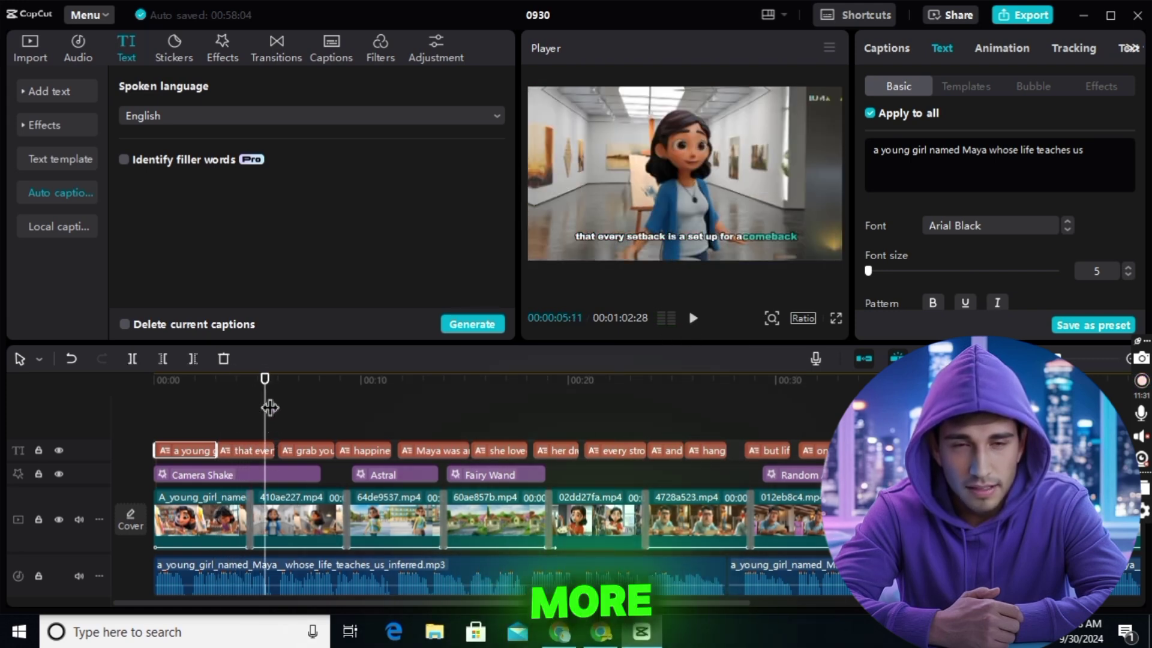
left_click_drag(270, 406, 154, 402)
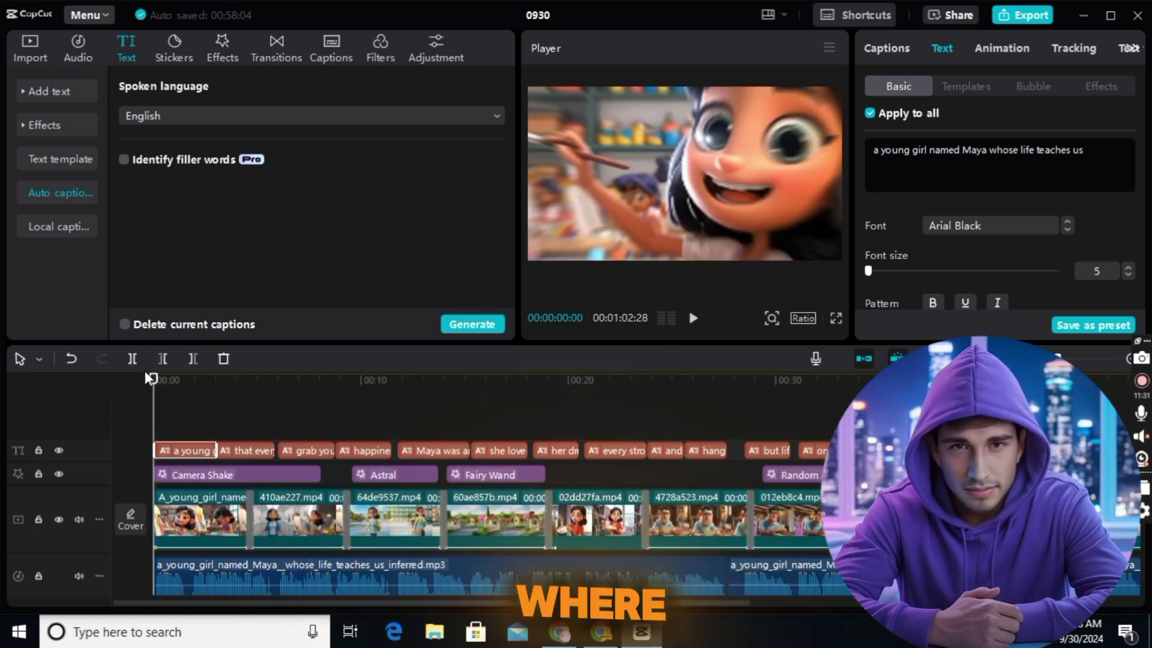
Export the video as a 1080P, H.264, 30fps mp4
left_click(1034, 18)
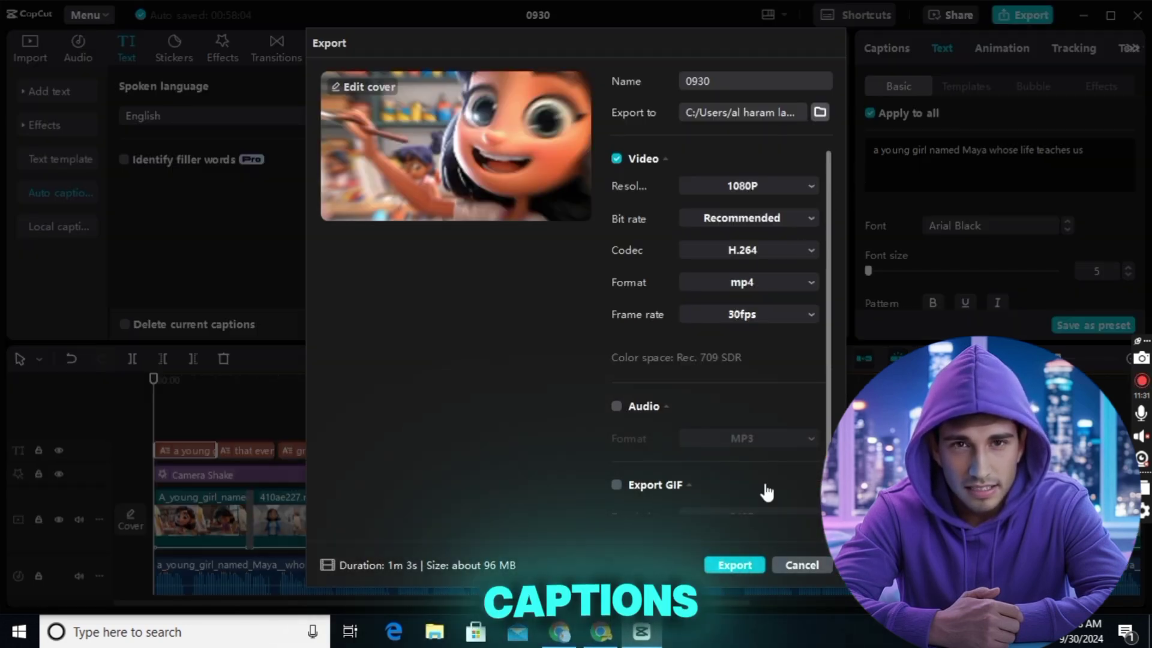
left_click(728, 567)
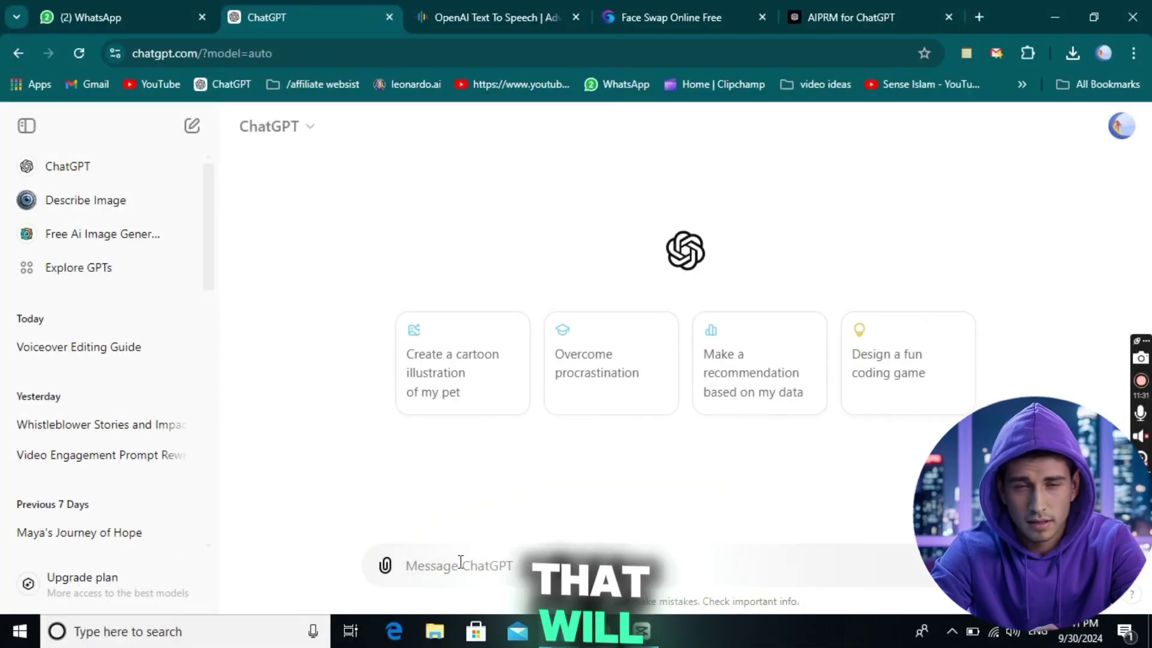
Paste the YouTube Shorts story-script prompt into ChatGPT and send it
right_click(460, 560)
left_click(491, 383)
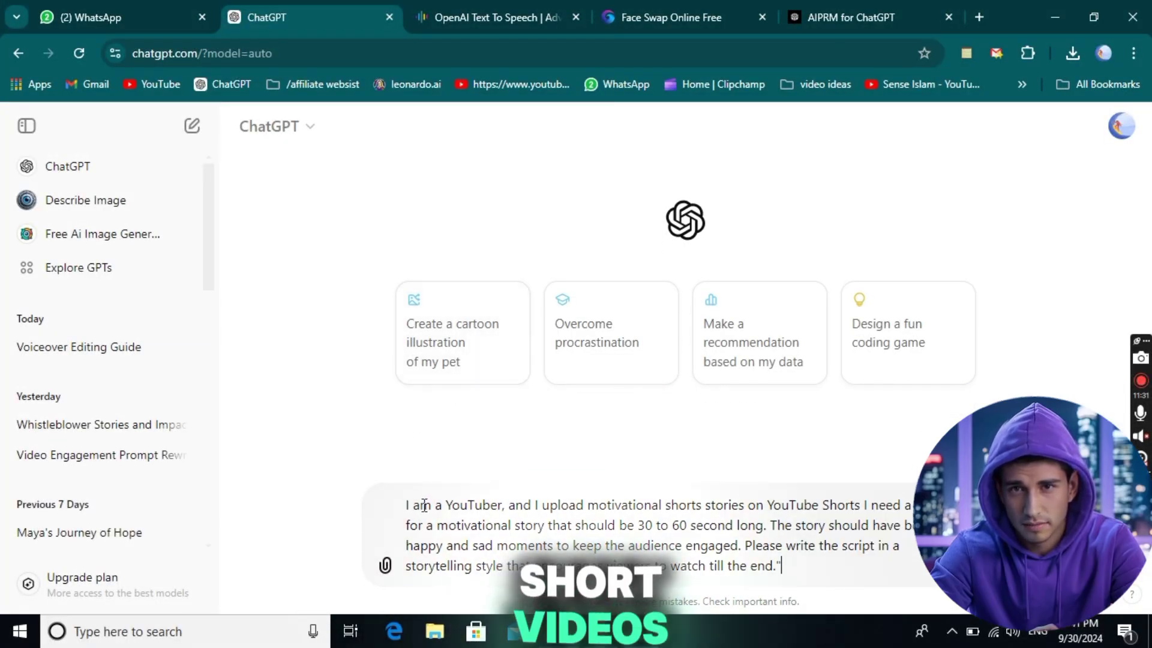
triple_click(652, 529)
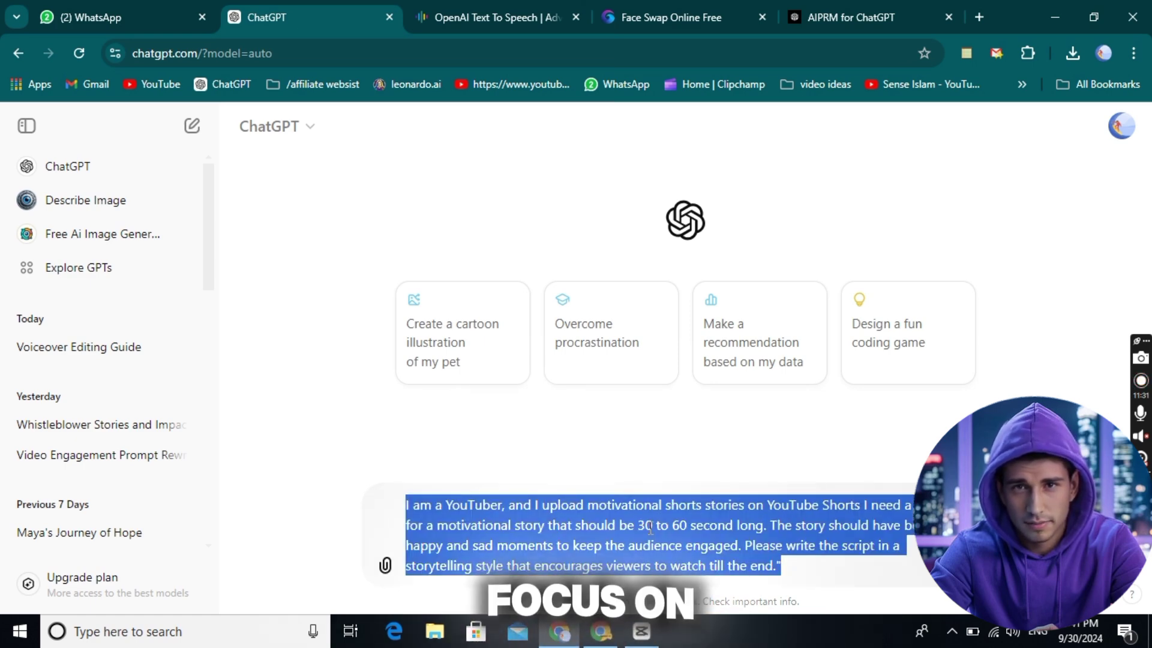
left_click(652, 529)
key("Return")
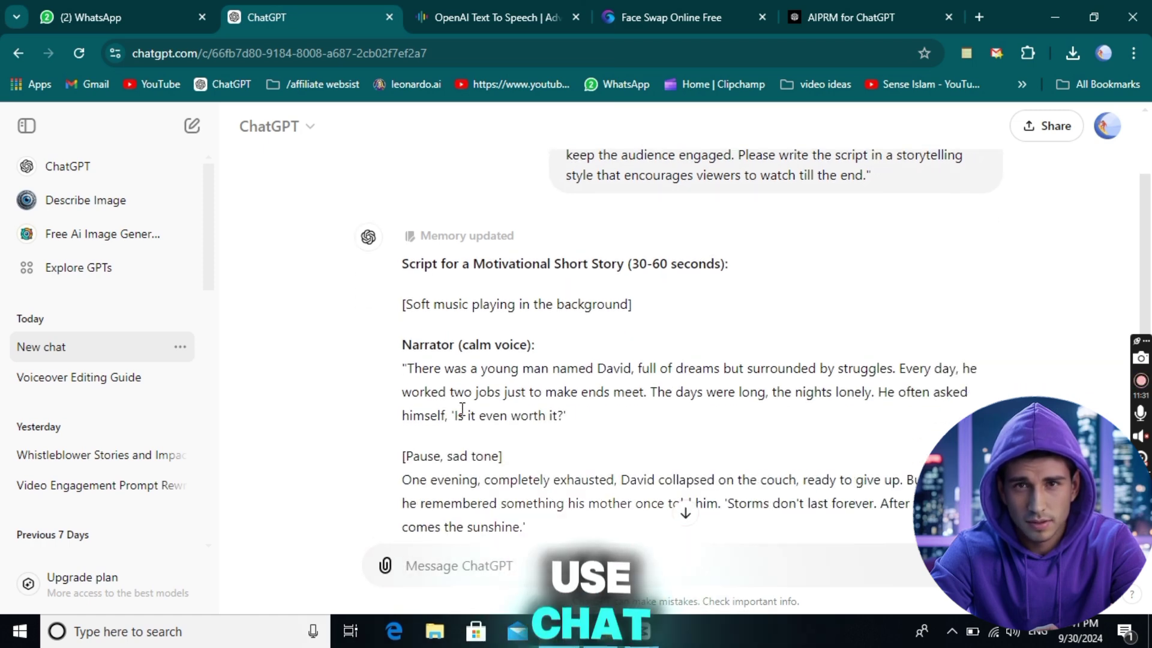
Review the generated David motivational script and carry it into the text-to-speech input
left_click(684, 516)
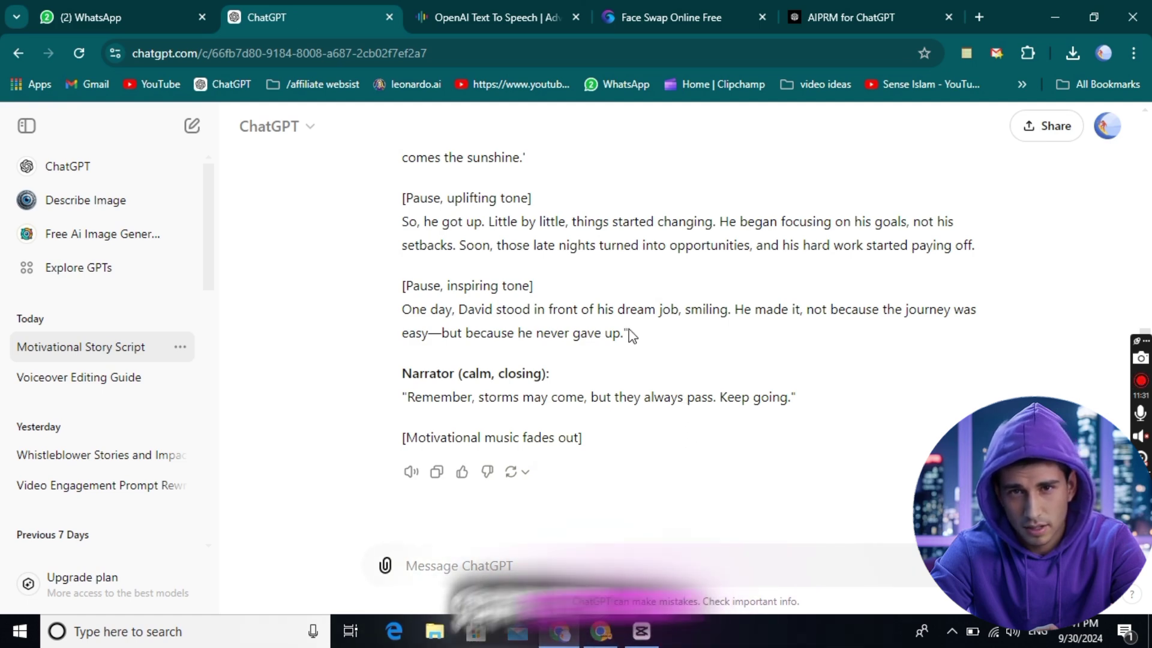
scroll(628, 328, "up", 1)
scroll(627, 327, "up", 2)
scroll(625, 326, "up", 2)
scroll(622, 323, "up", 3)
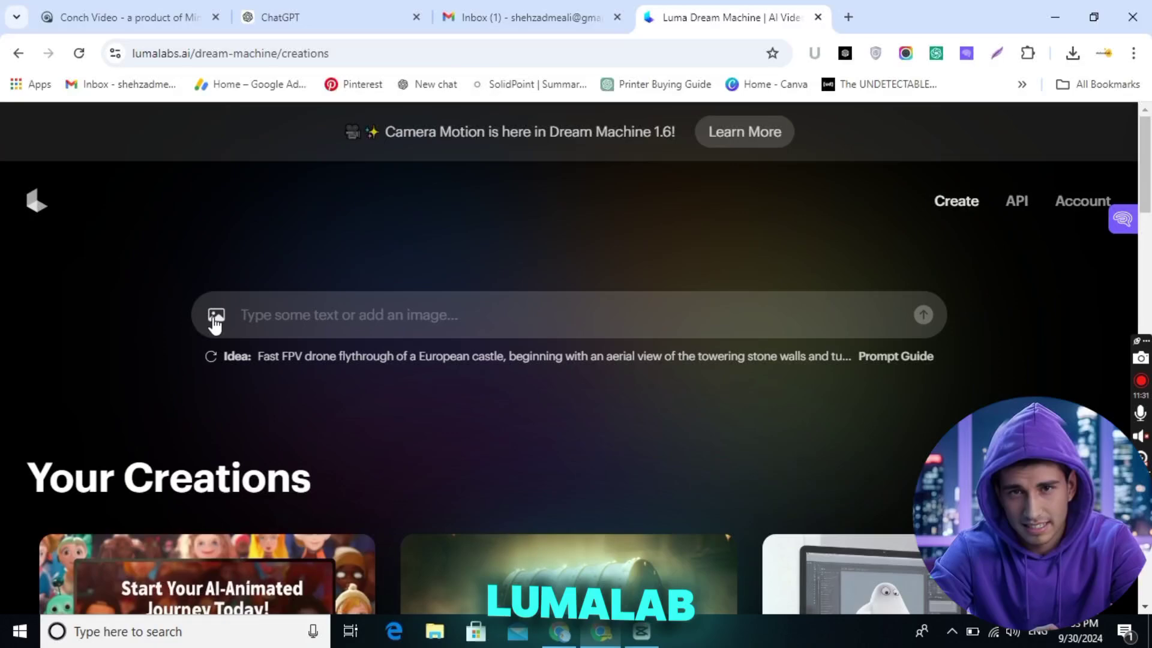
left_click(215, 316)
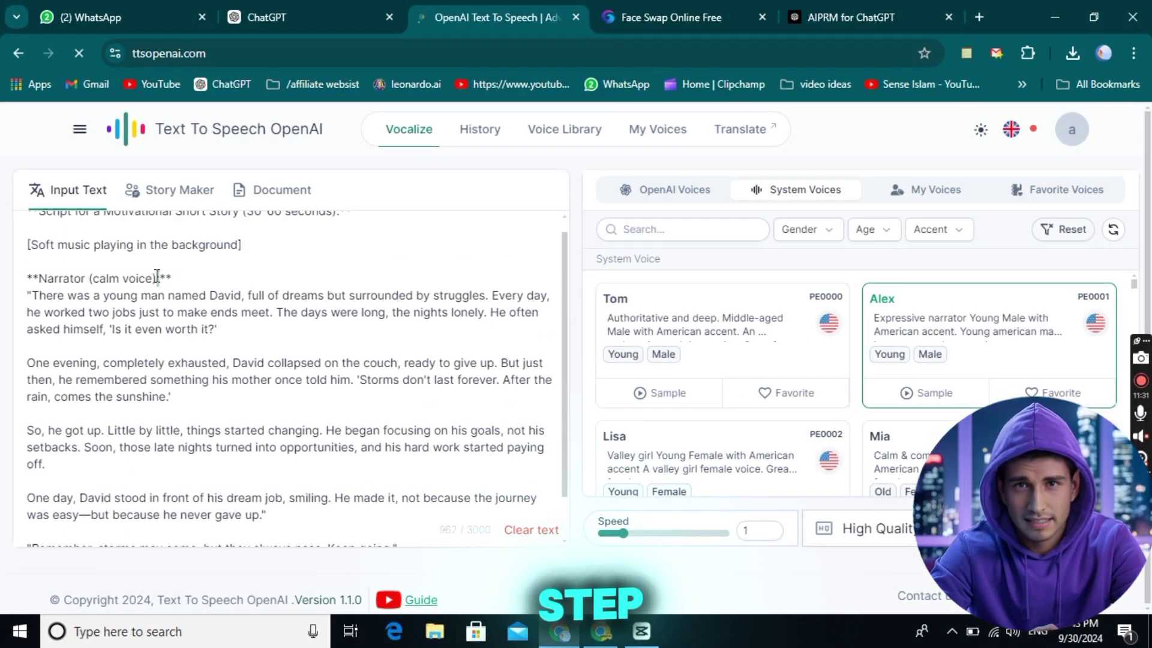
Delete the heading and Narrator lines from the David script
key("BackSpace")
left_click_drag(26, 226, 27, 260)
key("BackSpace")
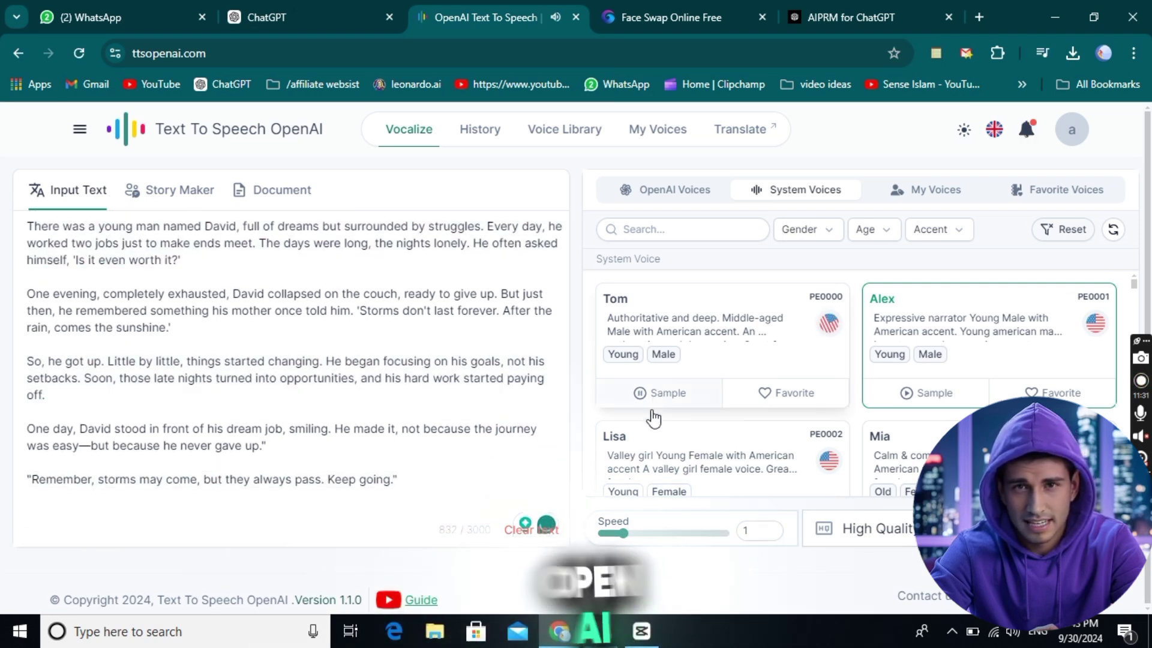
Generate the narration with the Valentino voice and play the 0:49 result
scroll(657, 430, "down", 2)
scroll(720, 420, "down", 5)
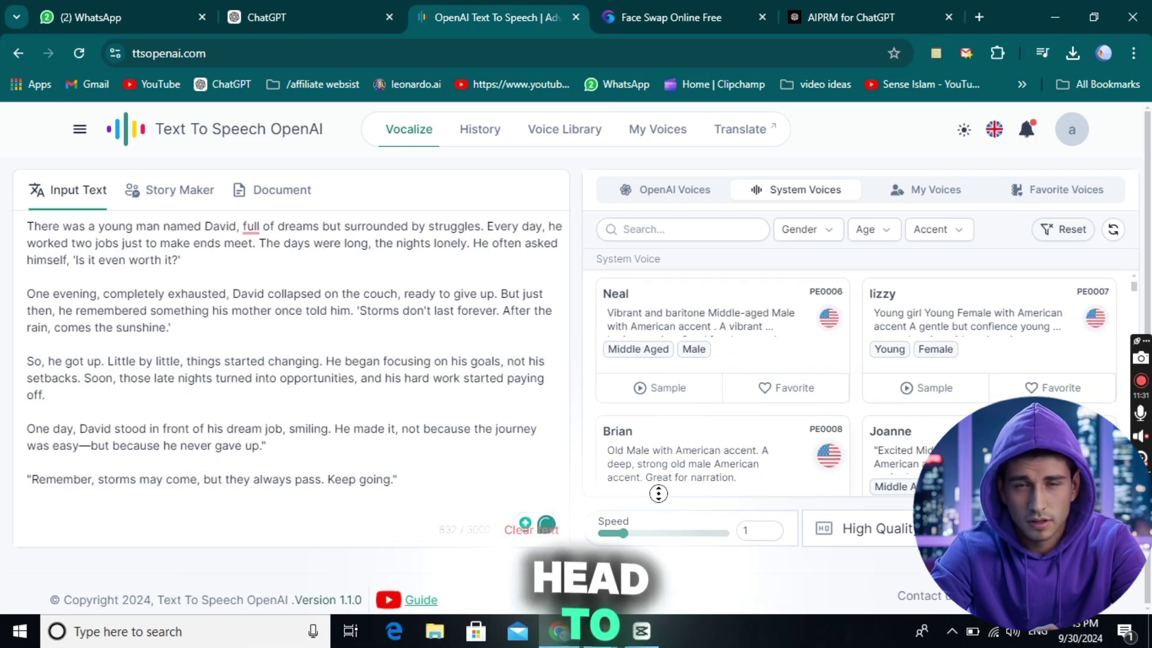
left_click(668, 454)
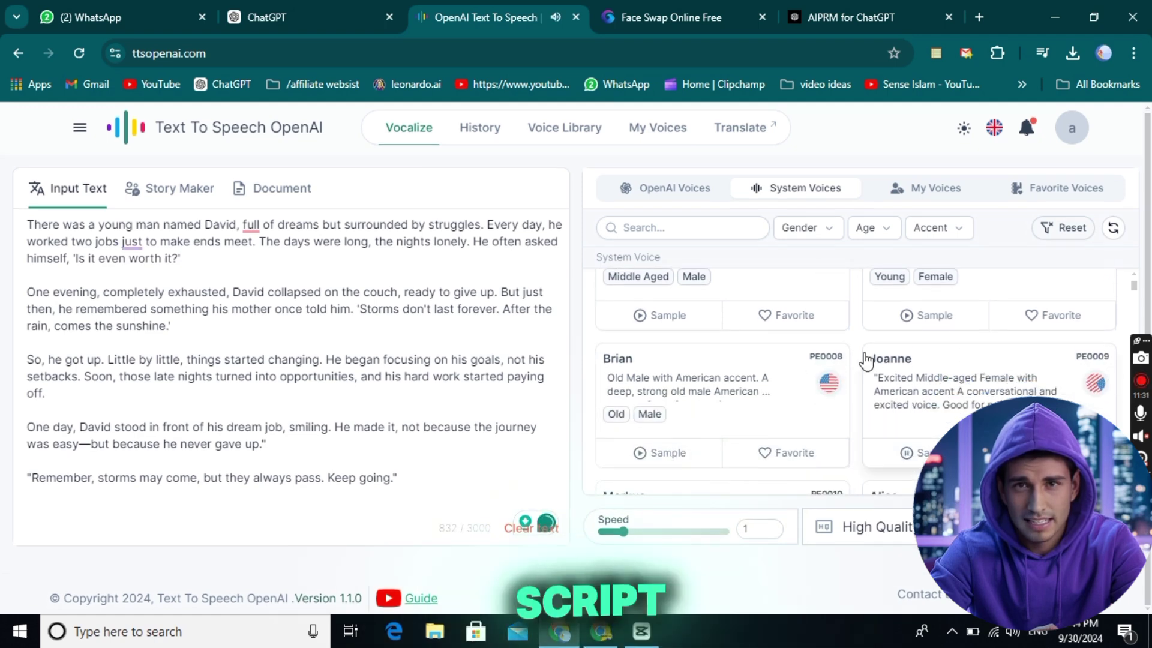
scroll(866, 360, "down", 5)
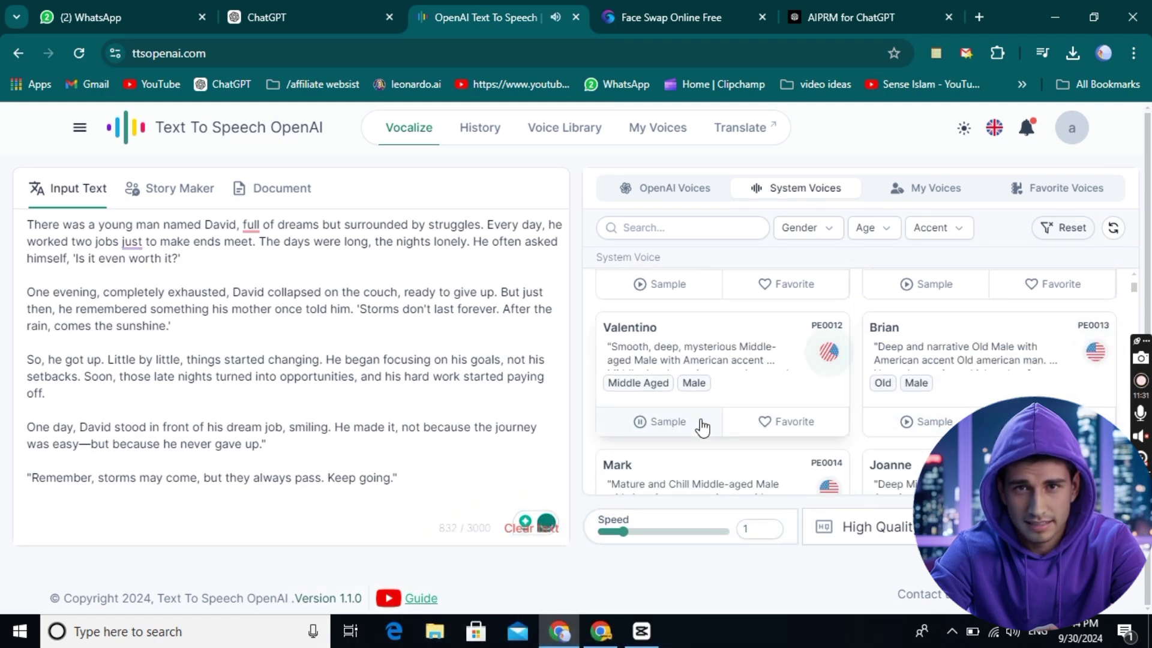
left_click(766, 368)
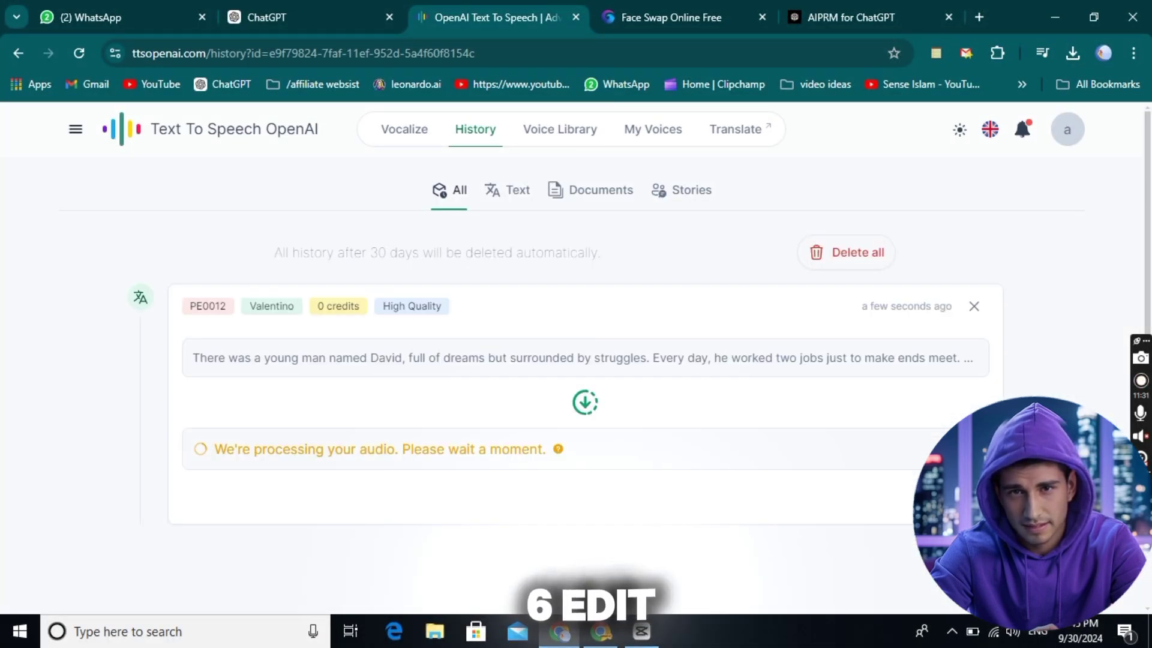
left_click(213, 450)
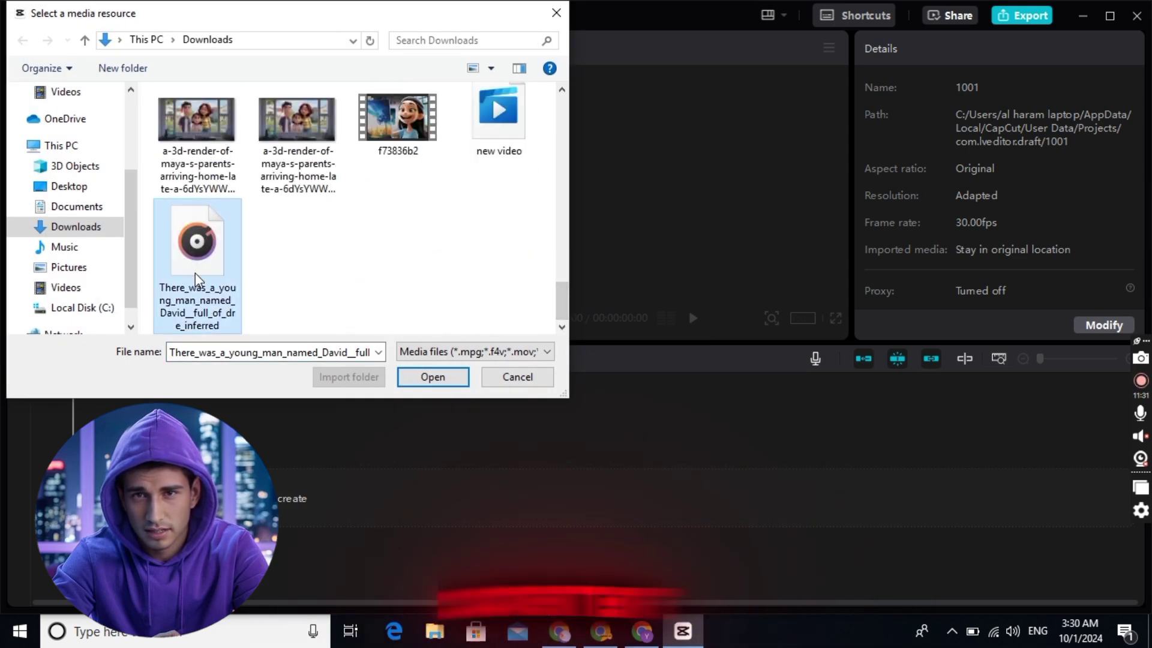
Import the David narration mp3 to the timeline, split it, and delete the extra piece
double_click(196, 272)
left_click(437, 303)
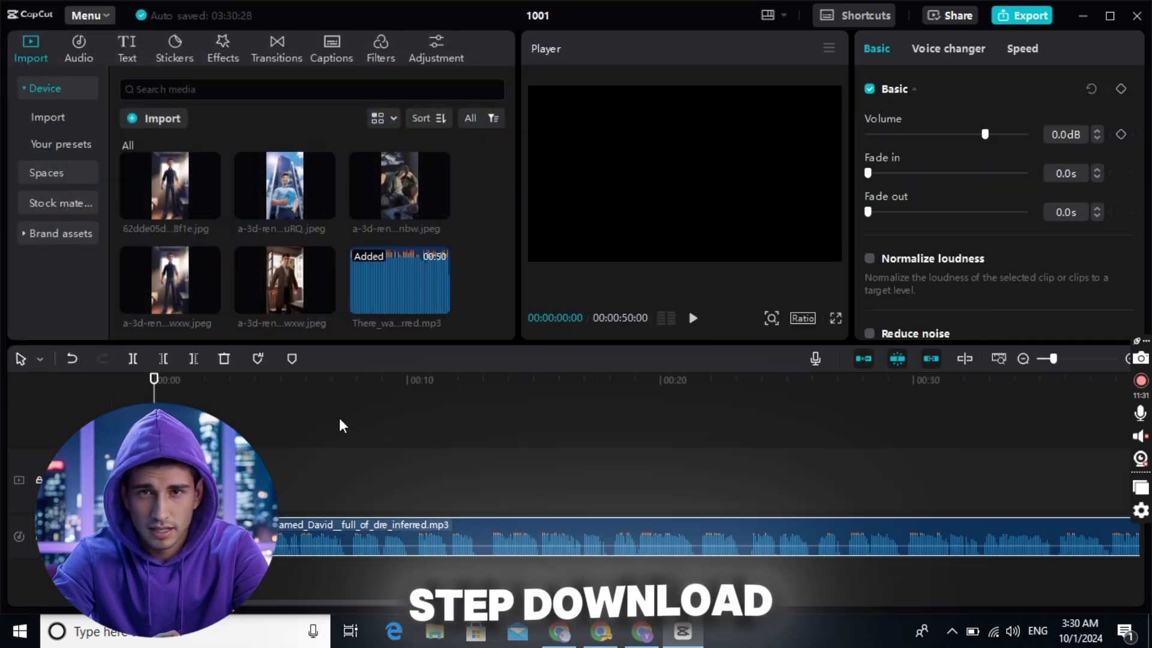
left_click(414, 539)
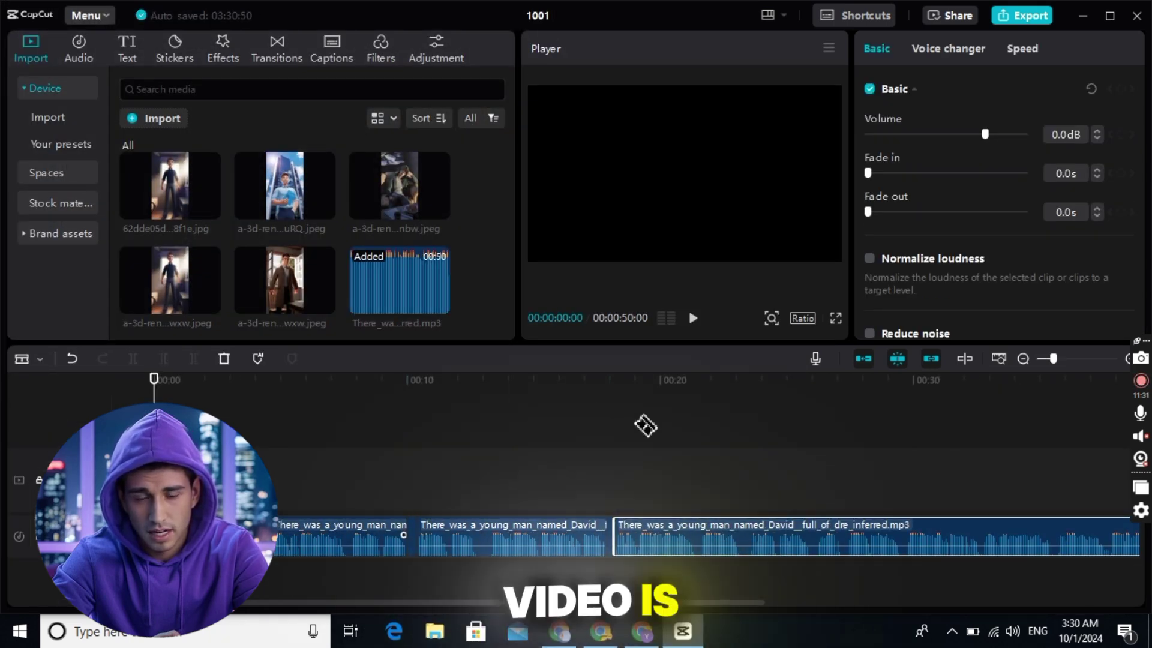
left_click(224, 359)
left_click(408, 526)
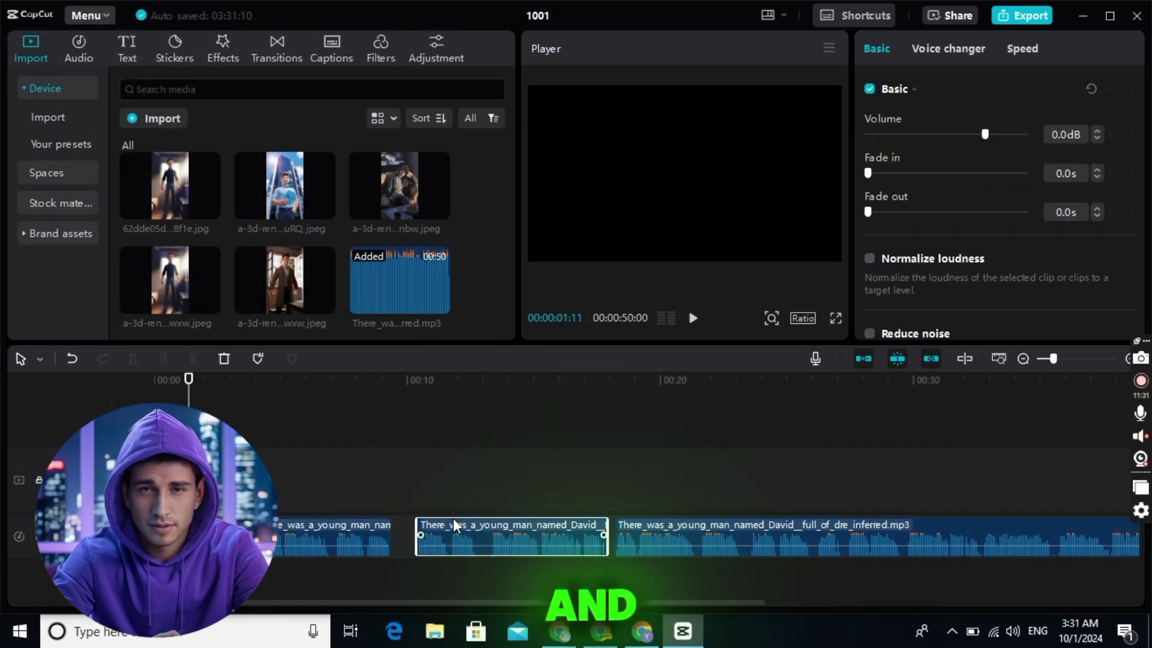
left_click(632, 538)
key("Delete")
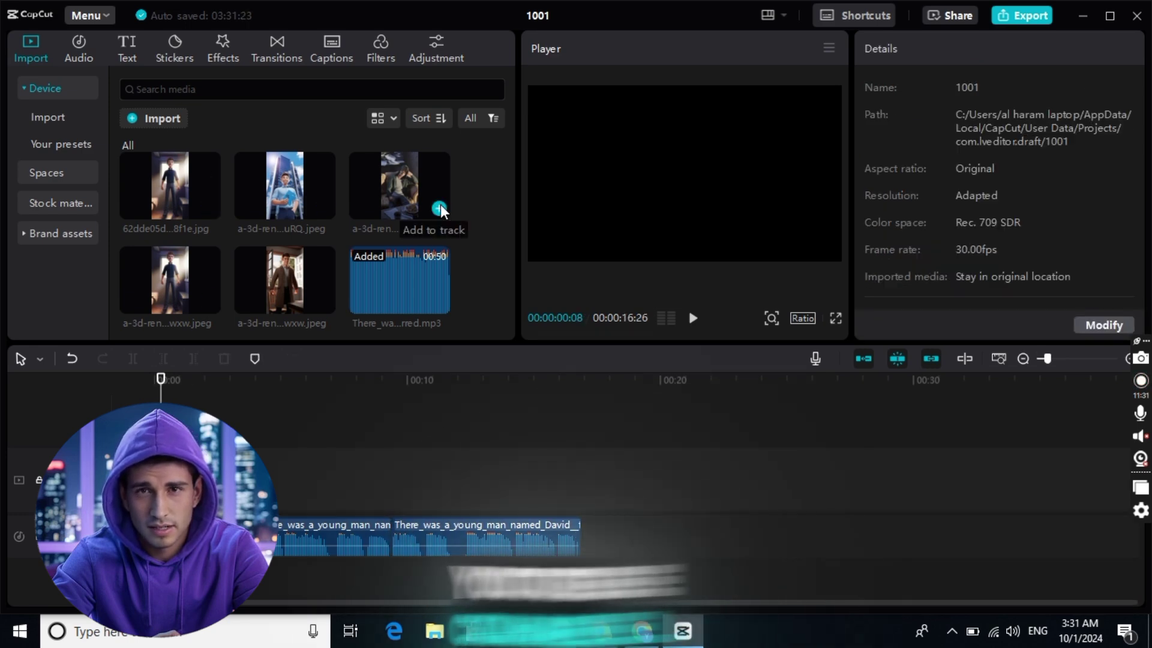
Add the five 3D-rendered character images to the video track
left_click(439, 209)
left_click(268, 381)
left_click(325, 208)
left_click(210, 303)
left_click(325, 303)
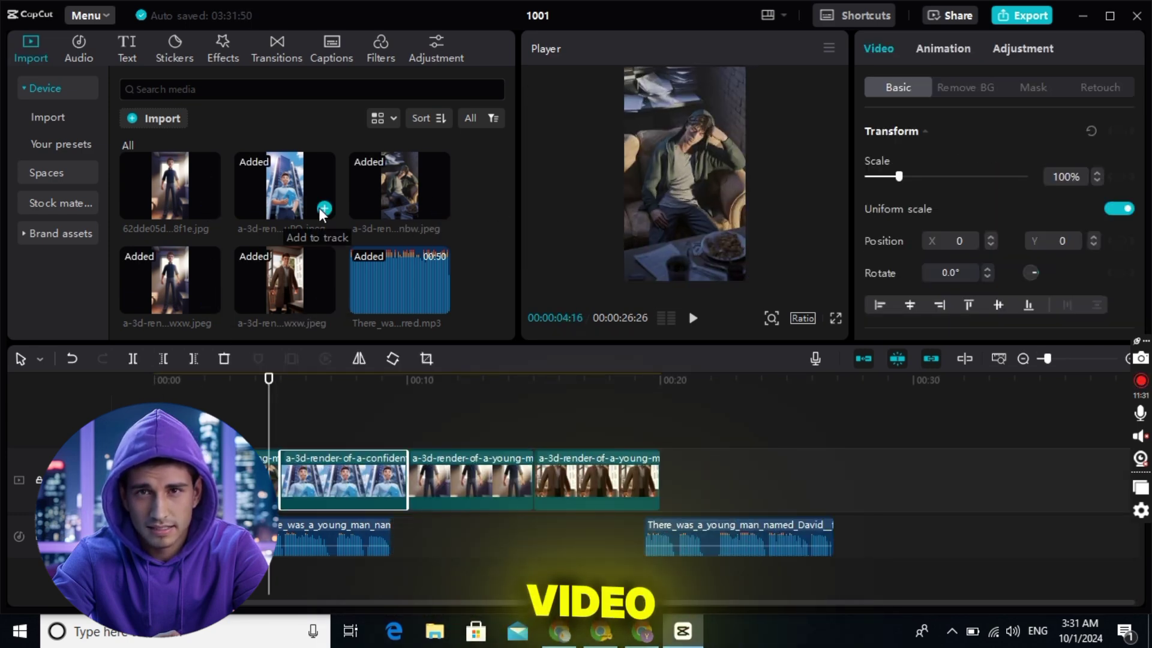